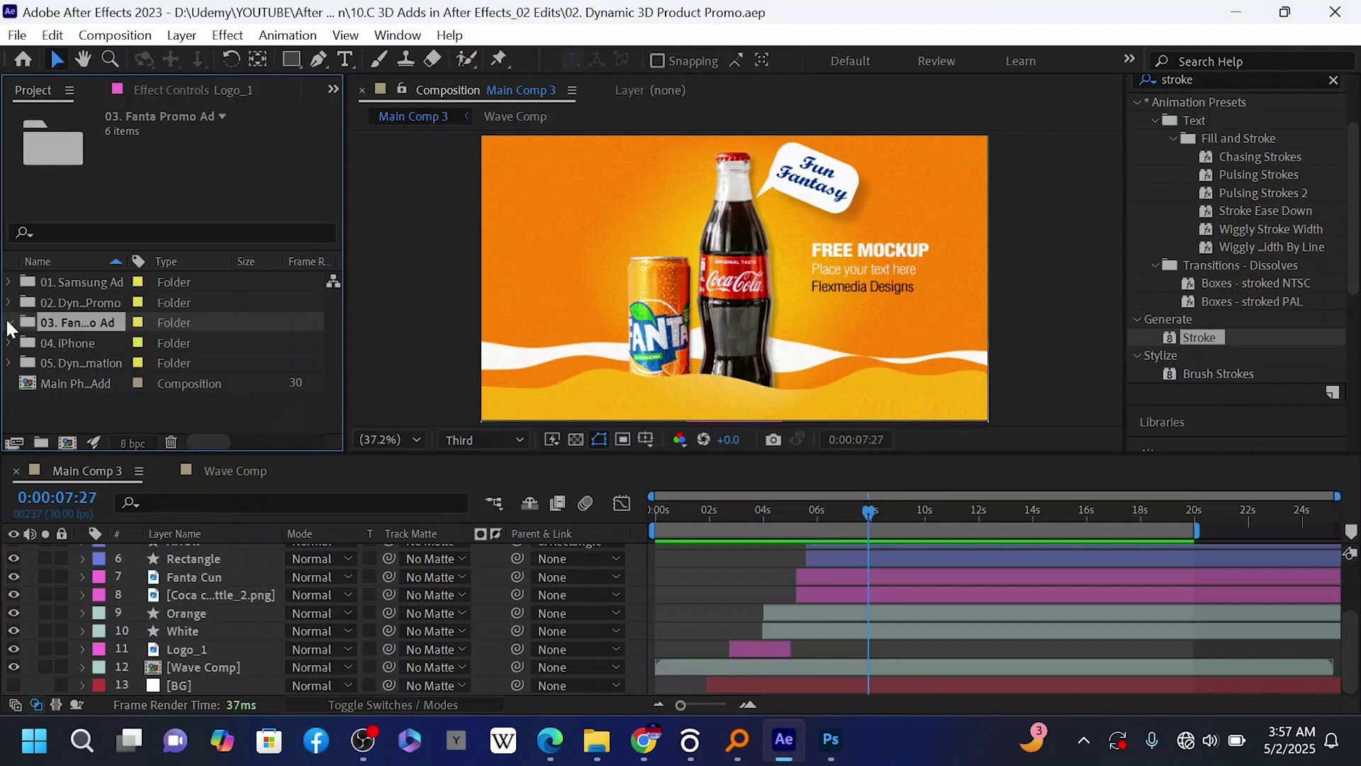
# Scroll the Project panel to show the expanded 03. Fanta Promo Ad folder's images and compositions.
pyautogui.scroll(1, 64, 318)
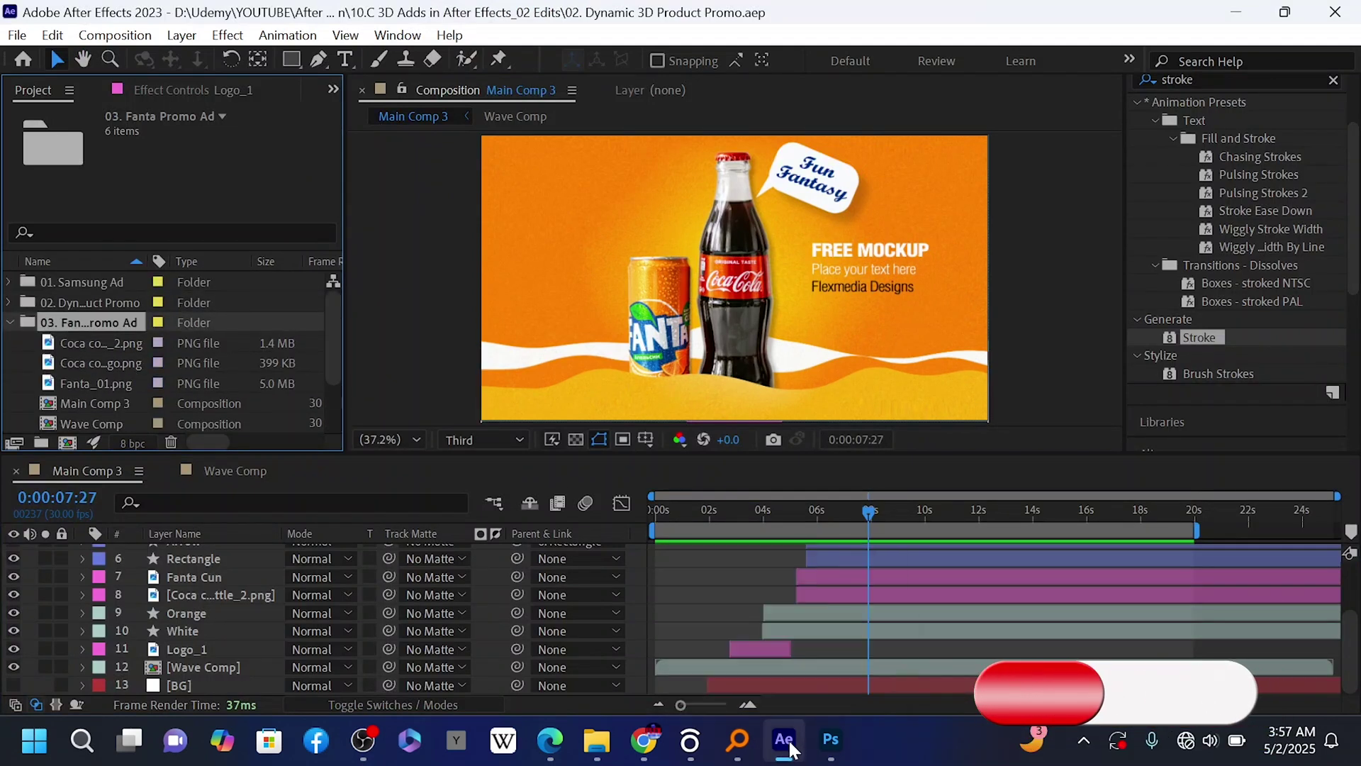
pyautogui.moveTo(597, 739)
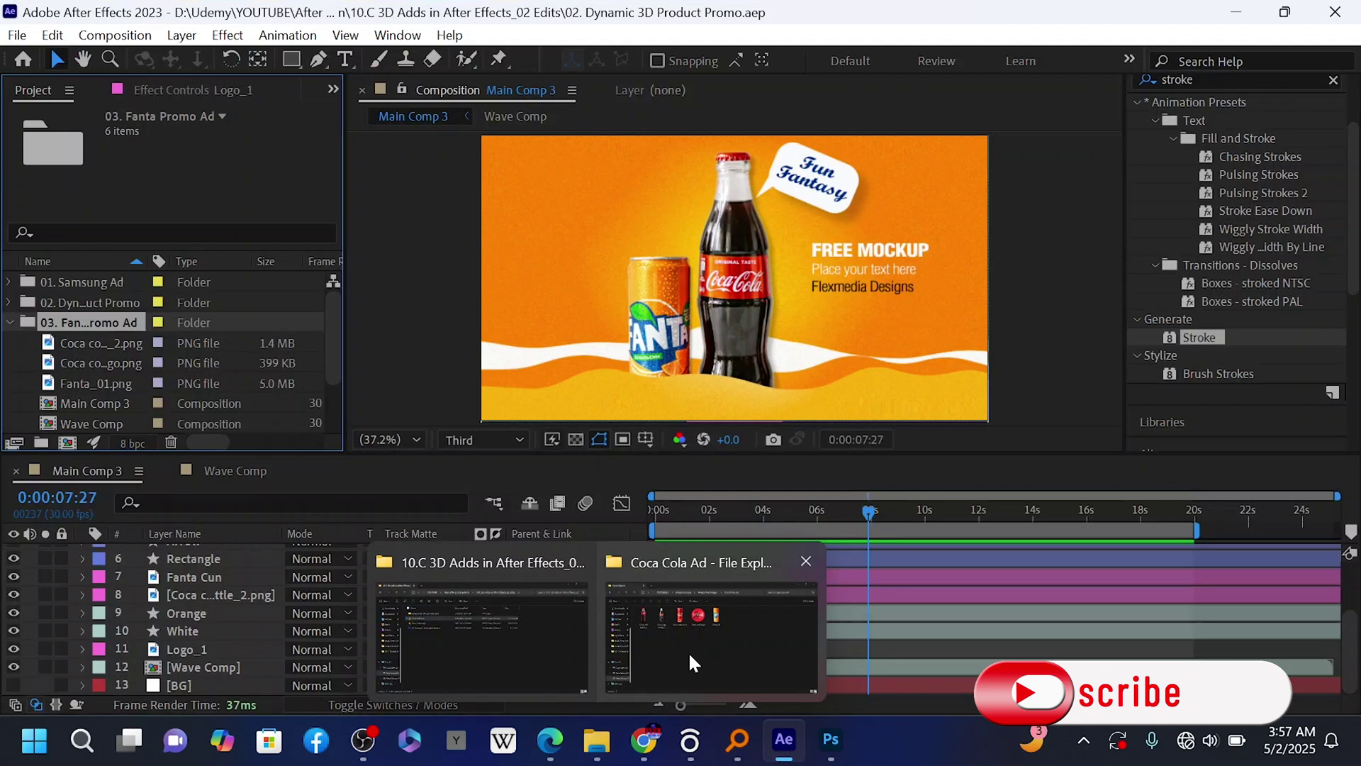
# Import Coca cola bottle_1 and Coca cola cun_1 from the Coca Cola Ad folder into After Effects.
pyautogui.click(691, 662)
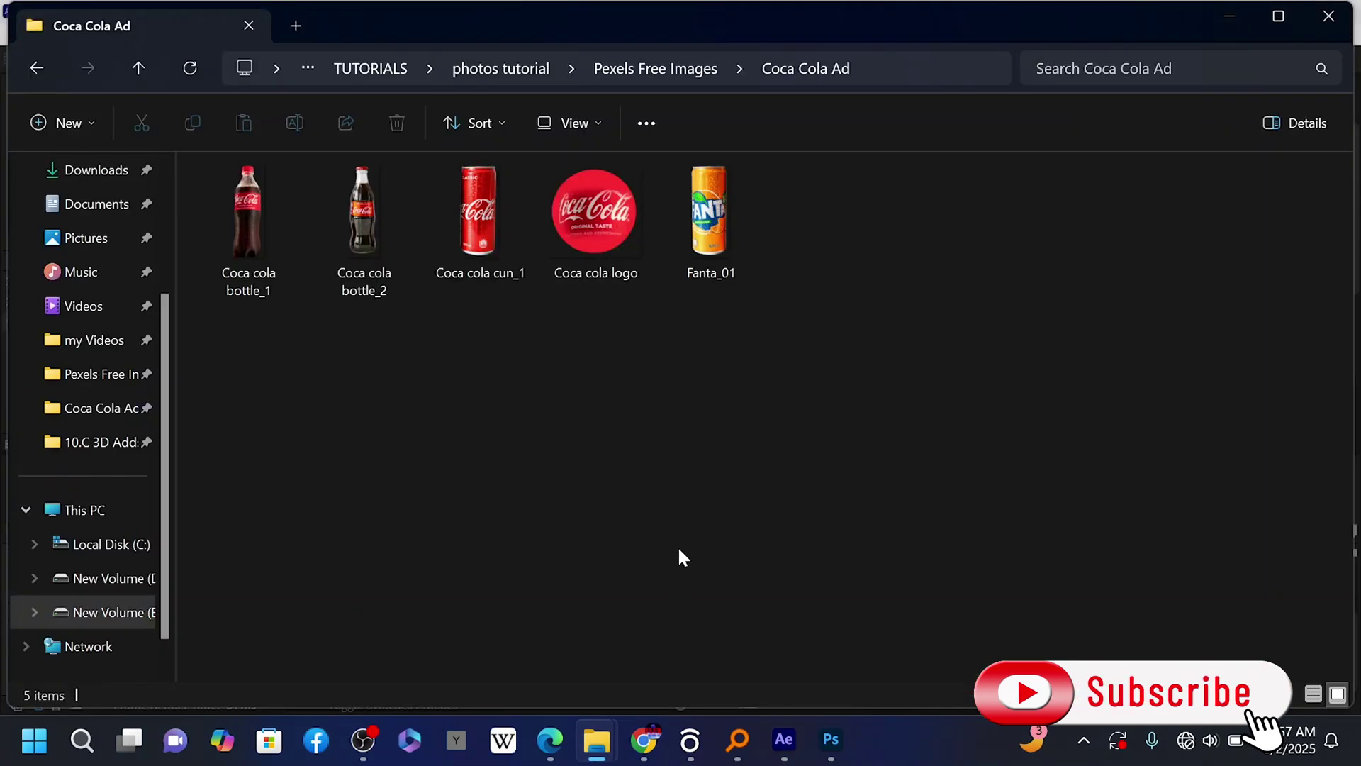
pyautogui.click(252, 206)
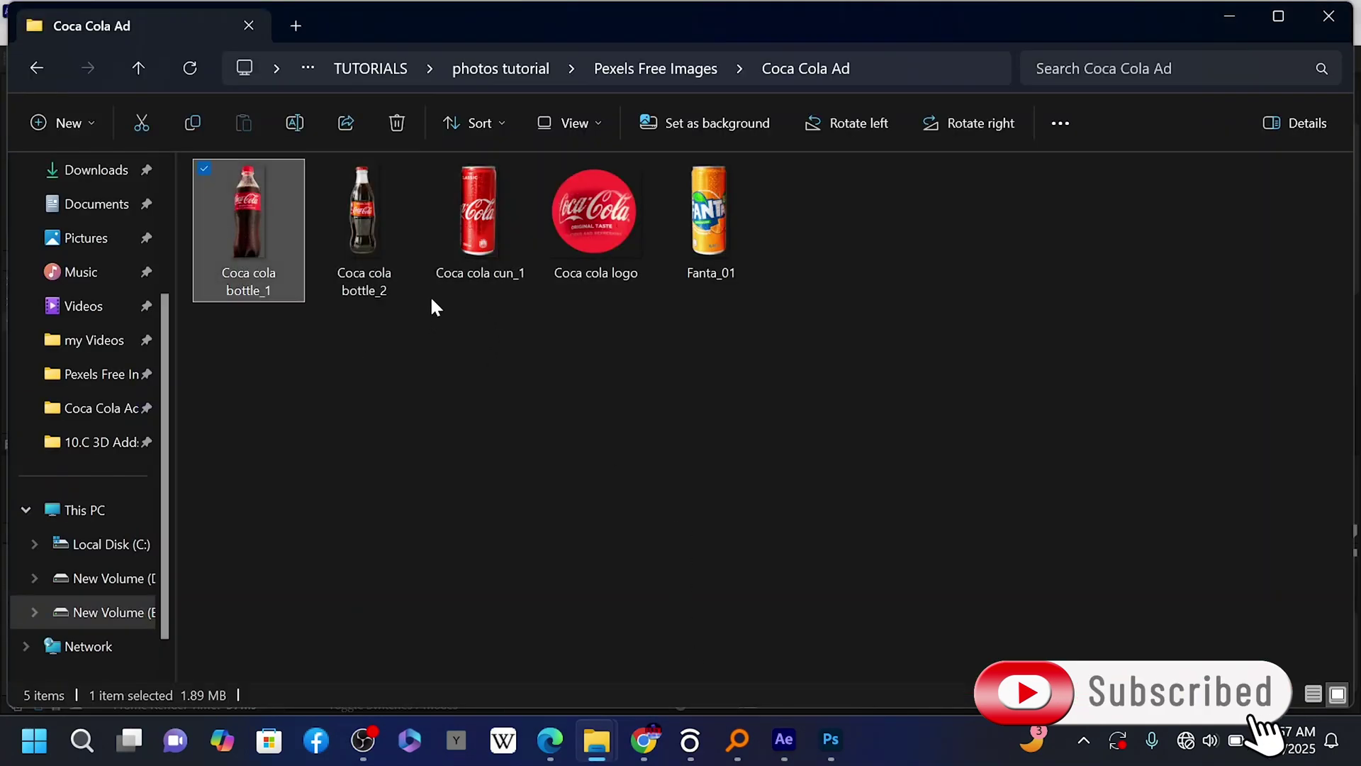
pyautogui.keyDown('ctrl'); pyautogui.click(479, 217); pyautogui.keyUp('ctrl')
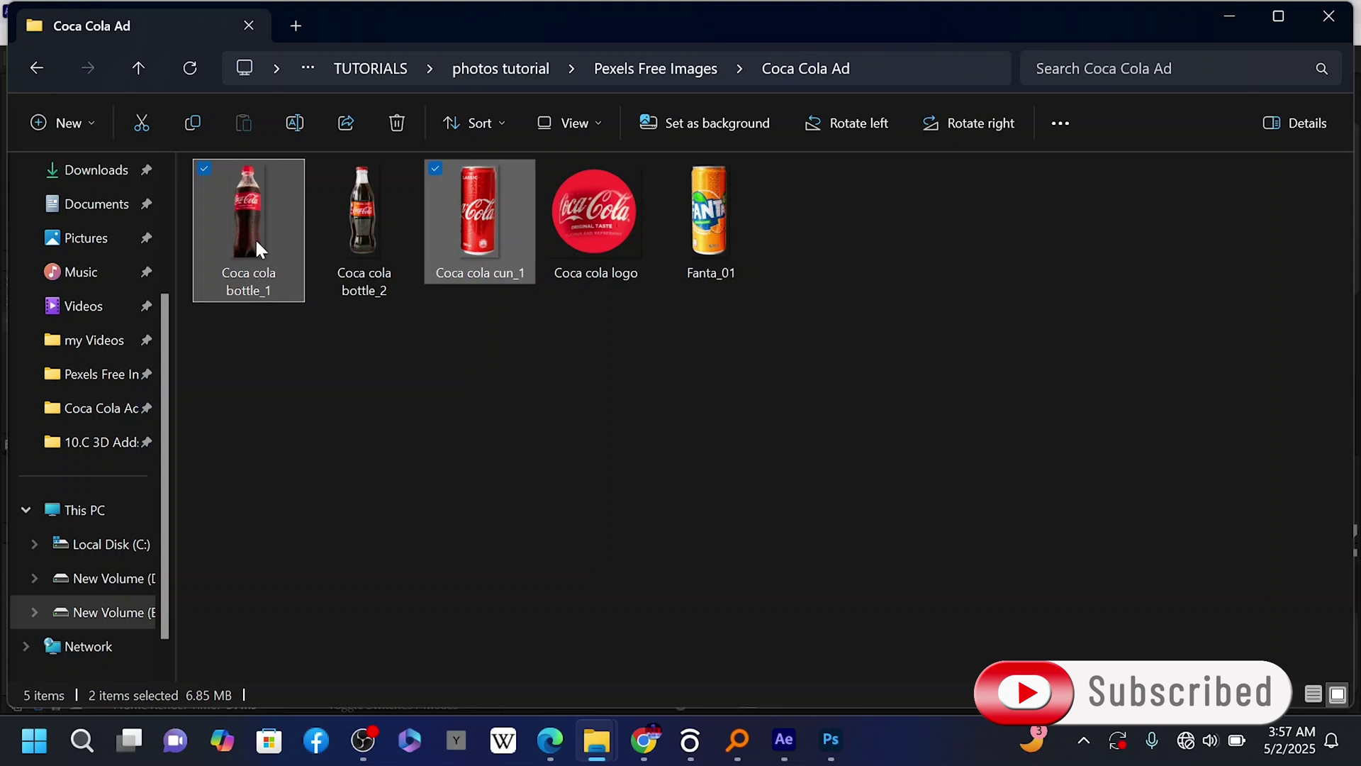
pyautogui.moveTo(253, 237)
pyautogui.mouseDown()
pyautogui.moveTo(740, 474)
pyautogui.moveTo(521, 505)
pyautogui.moveTo(91, 330)
pyautogui.mouseUp()
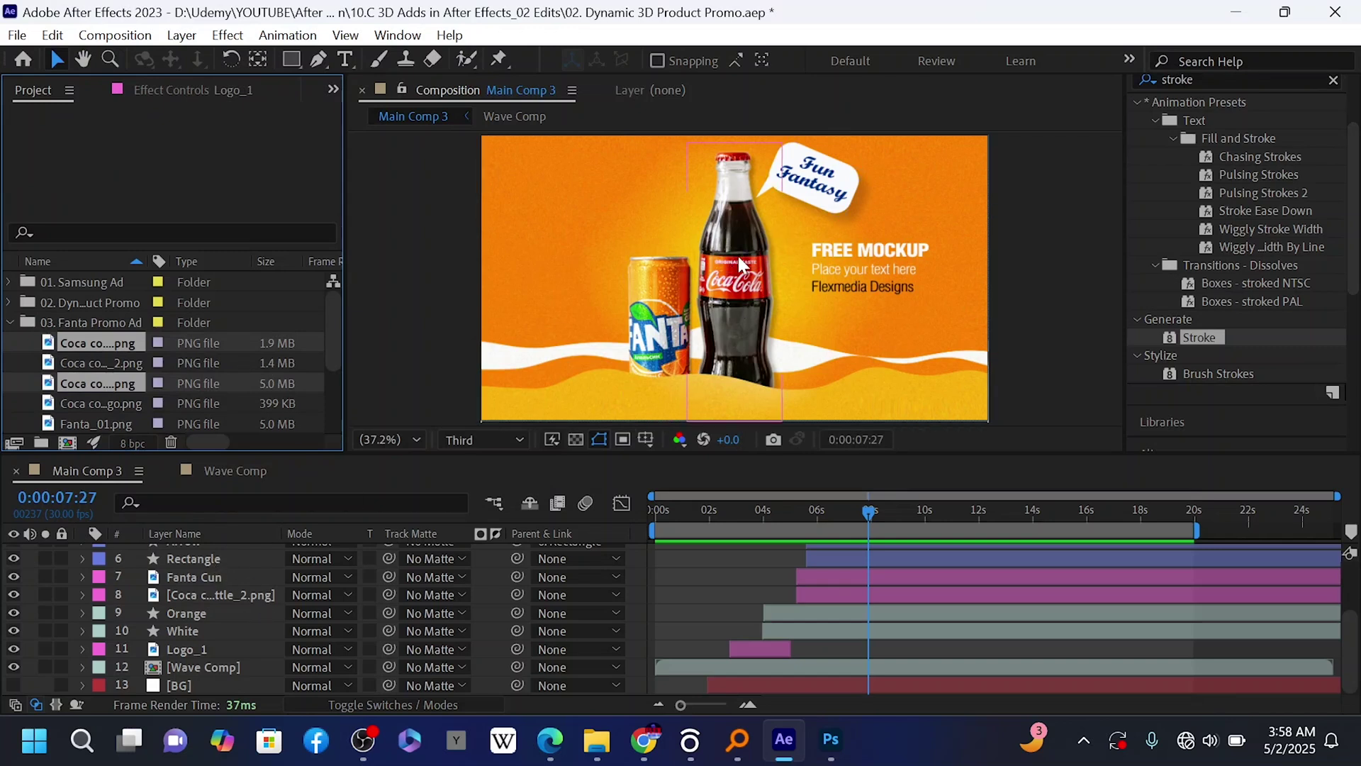
# Replace the glass bottle_2 layer with Coca cola bottle_1.png and reduce its scale from 48% to 42%.
pyautogui.click(215, 593)
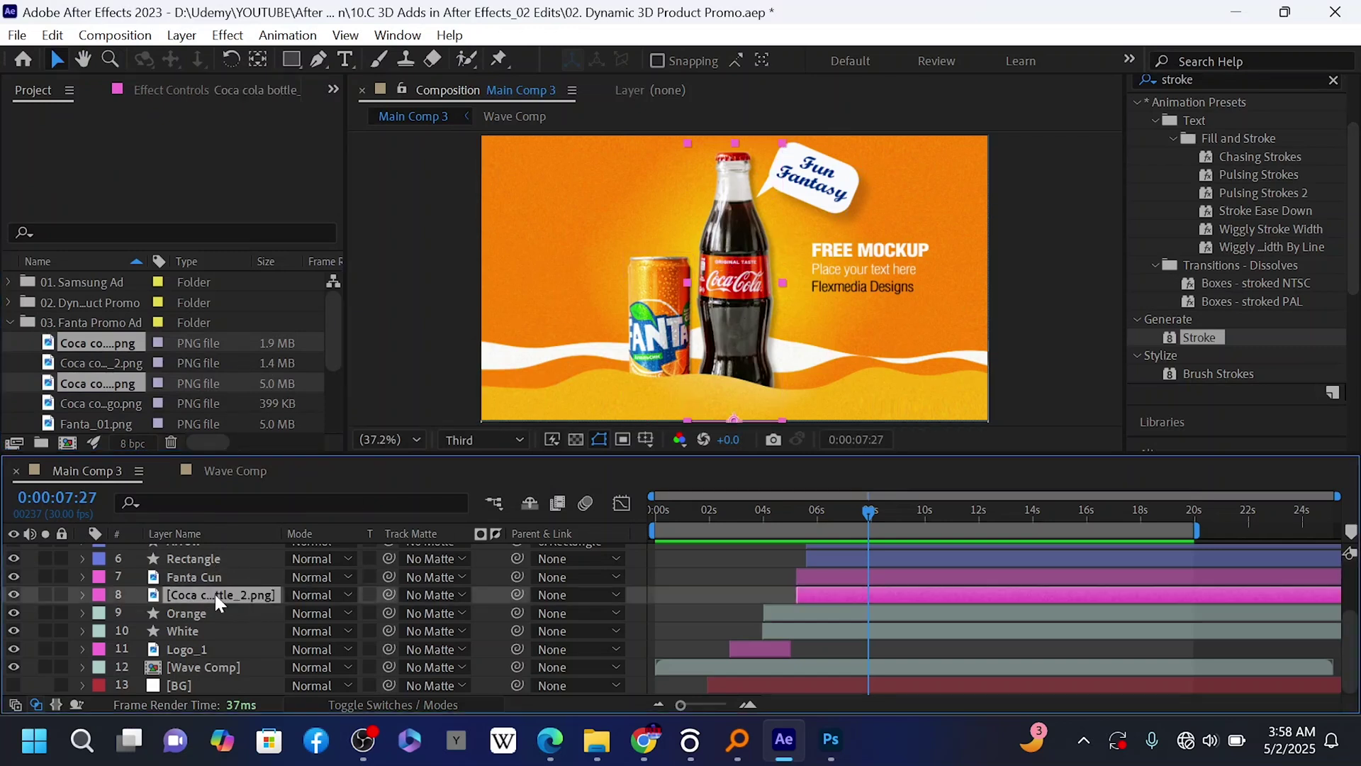
pyautogui.click(92, 363)
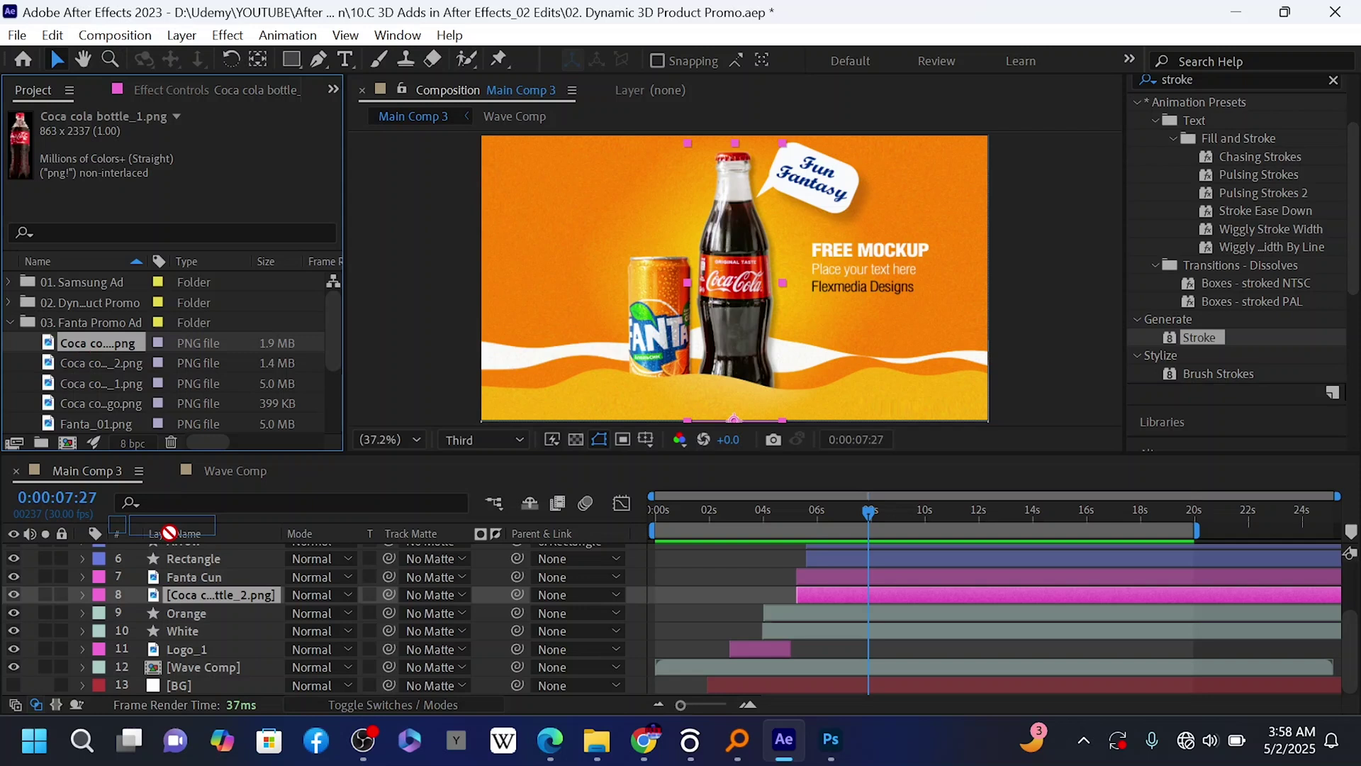
pyautogui.click(181, 597)
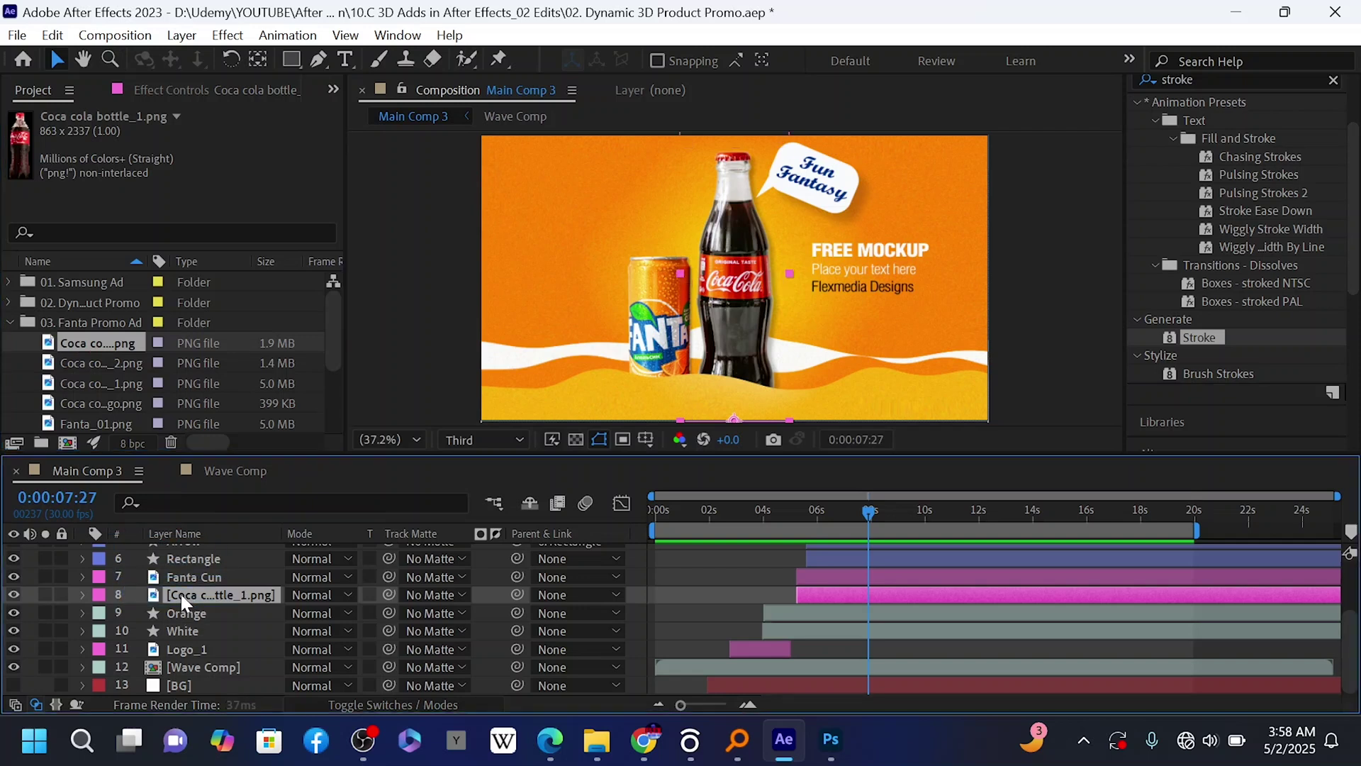
pyautogui.hotkey('ctrl', 'alt', '/')
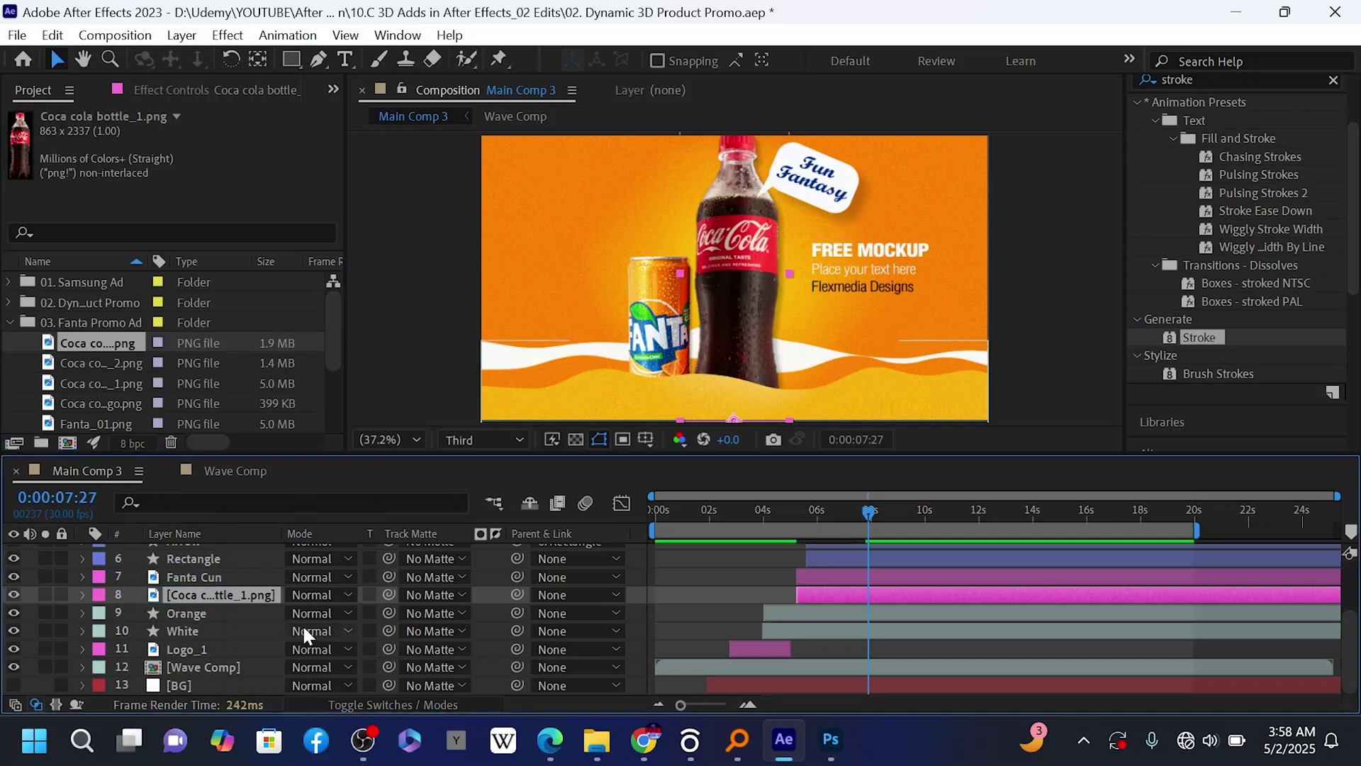
pyautogui.press('s')
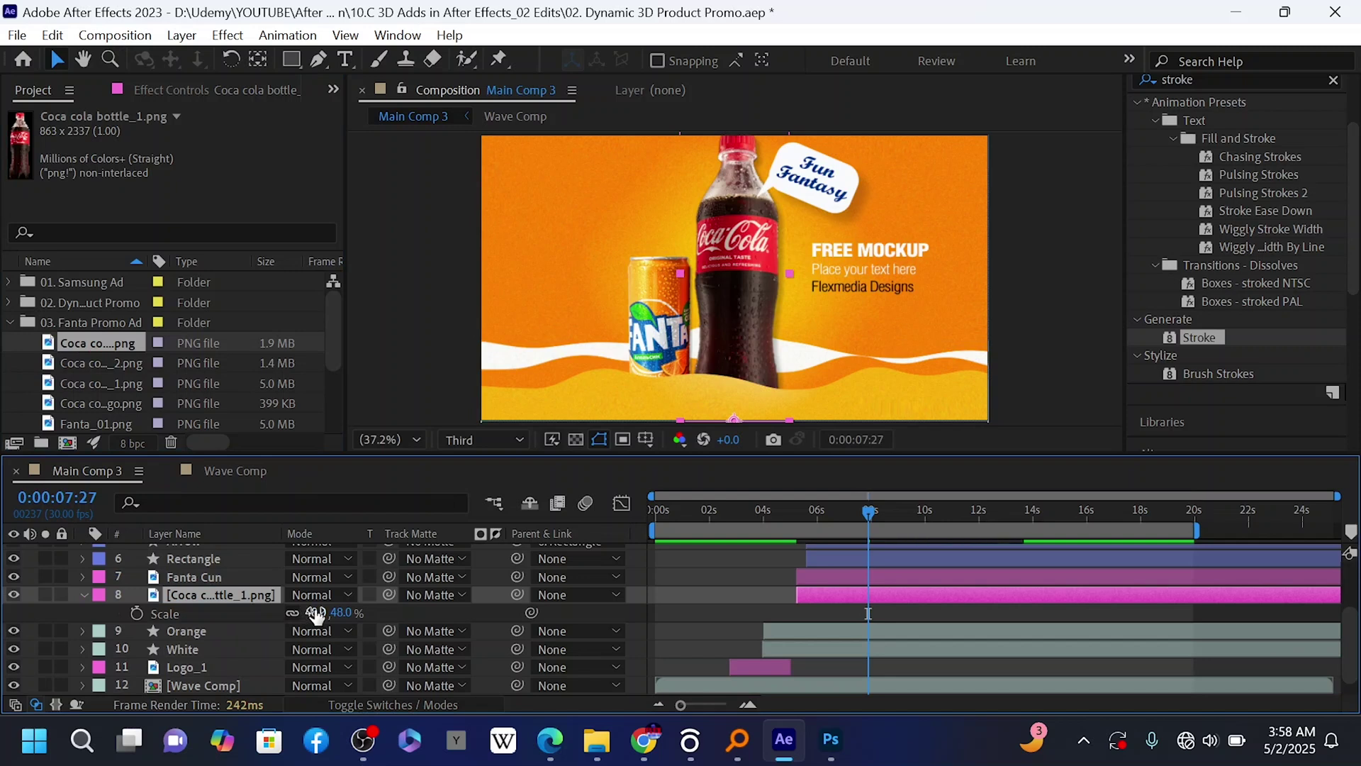
pyautogui.moveTo(312, 611); pyautogui.dragTo(309, 611)
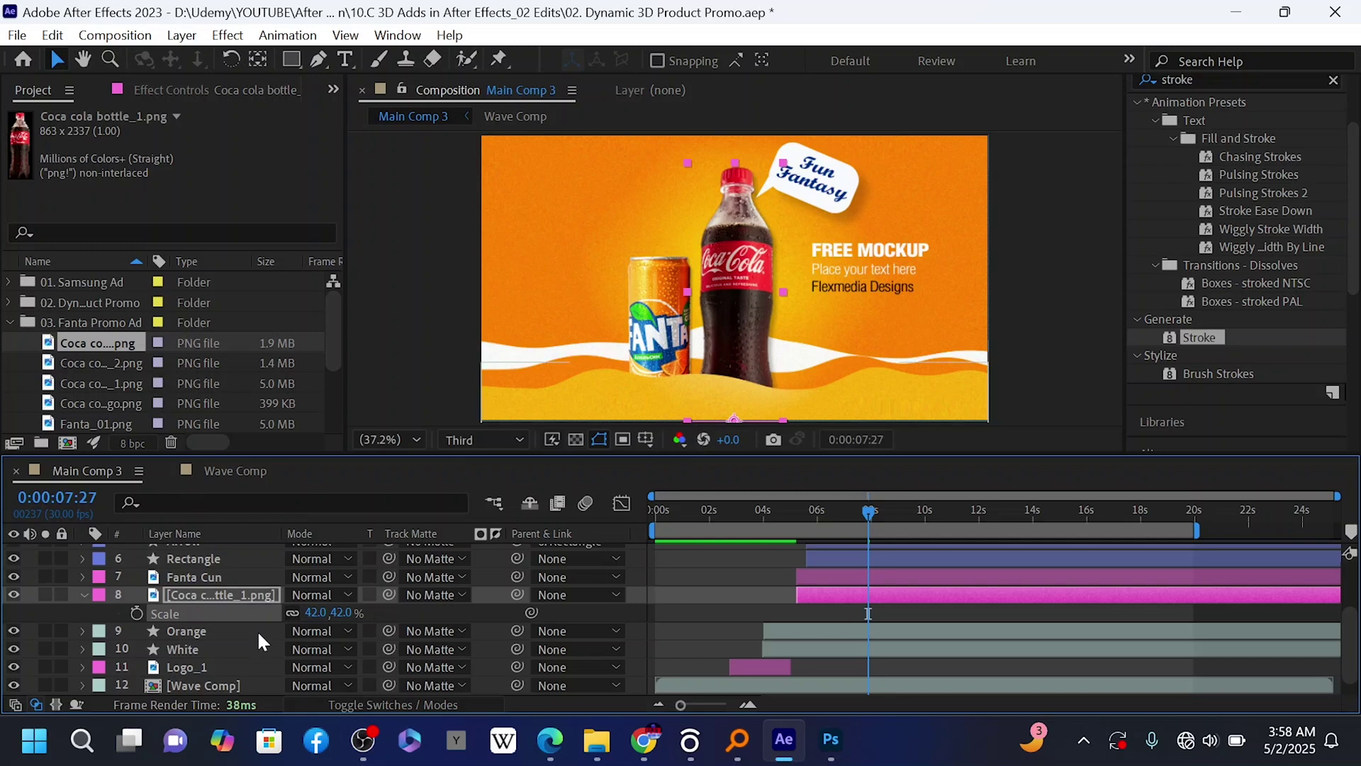
# Swap the Fanta Cun layer's source for the red Coca cola cun_1.png can image.
pyautogui.click(203, 576)
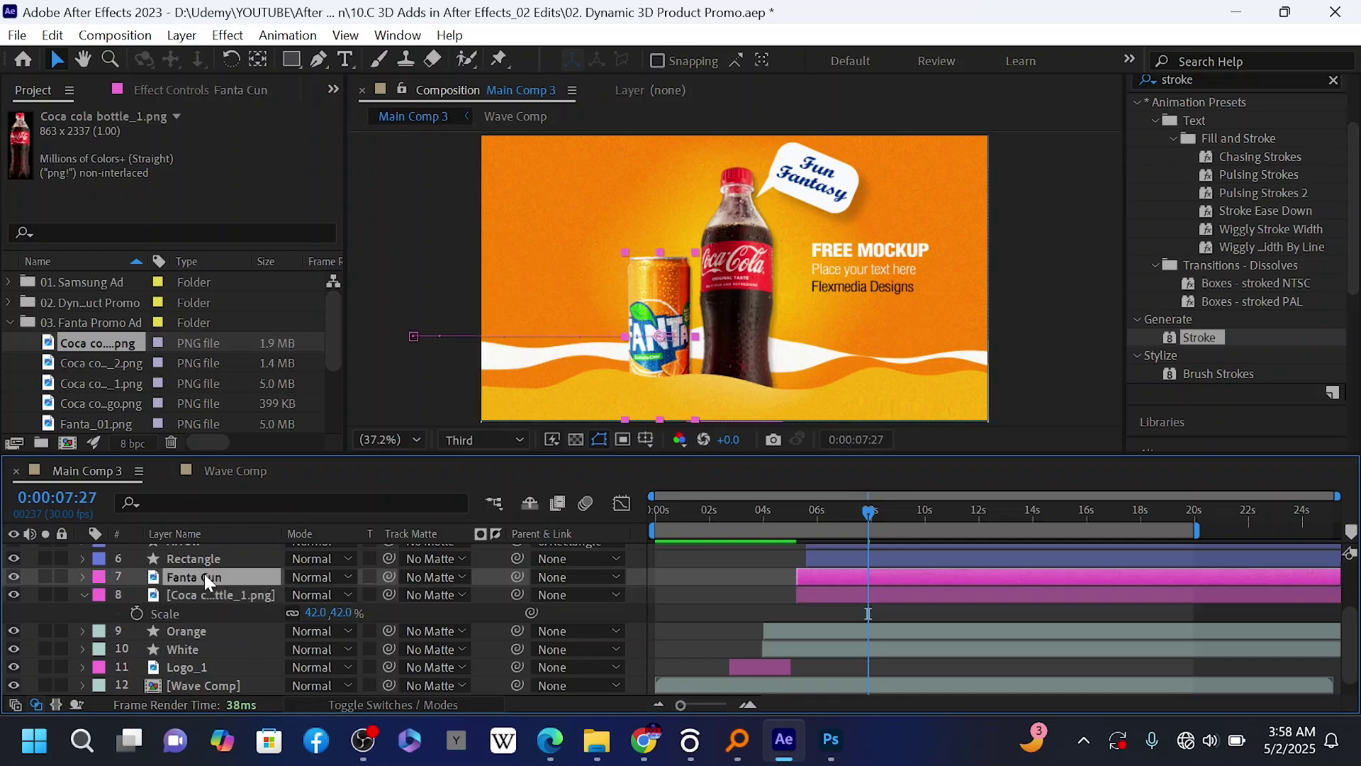
pyautogui.click(12, 576)
pyautogui.click(13, 575)
pyautogui.click(88, 363)
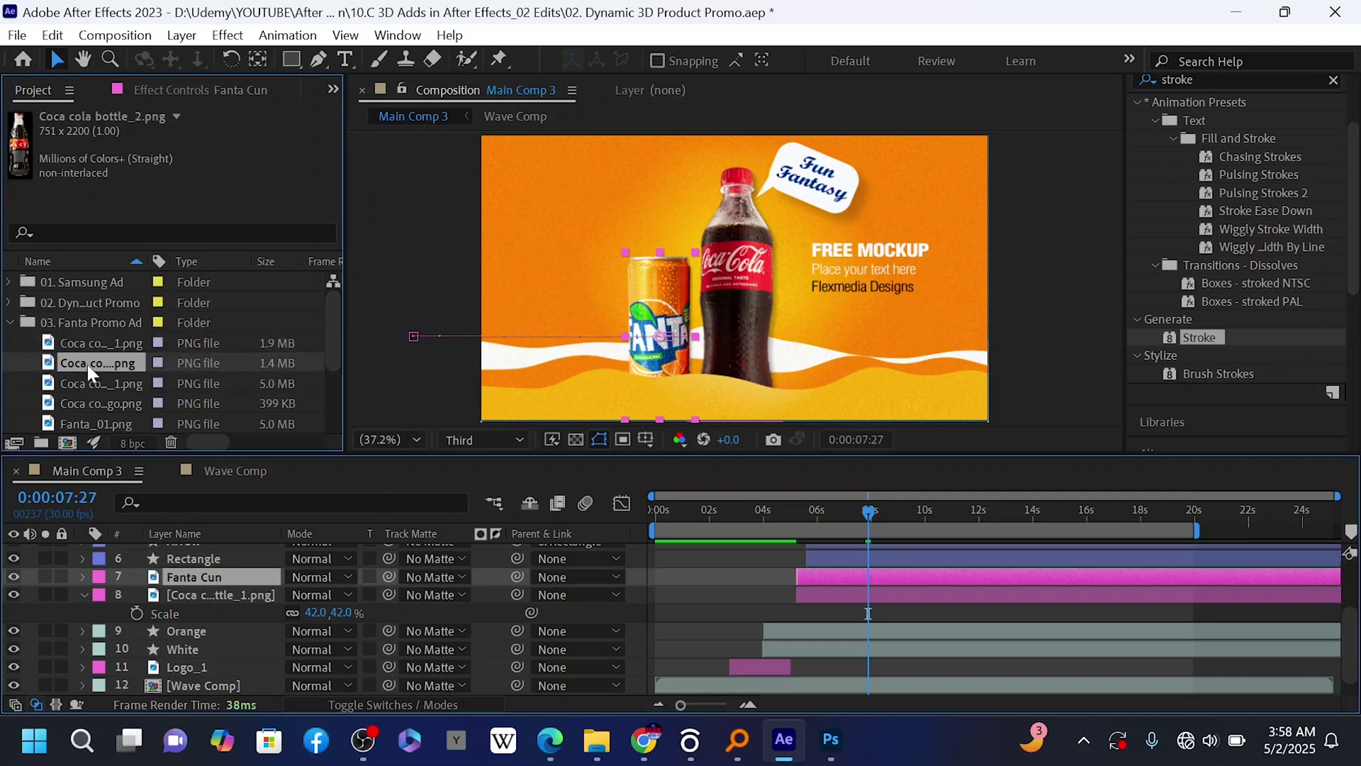
pyautogui.click(85, 383)
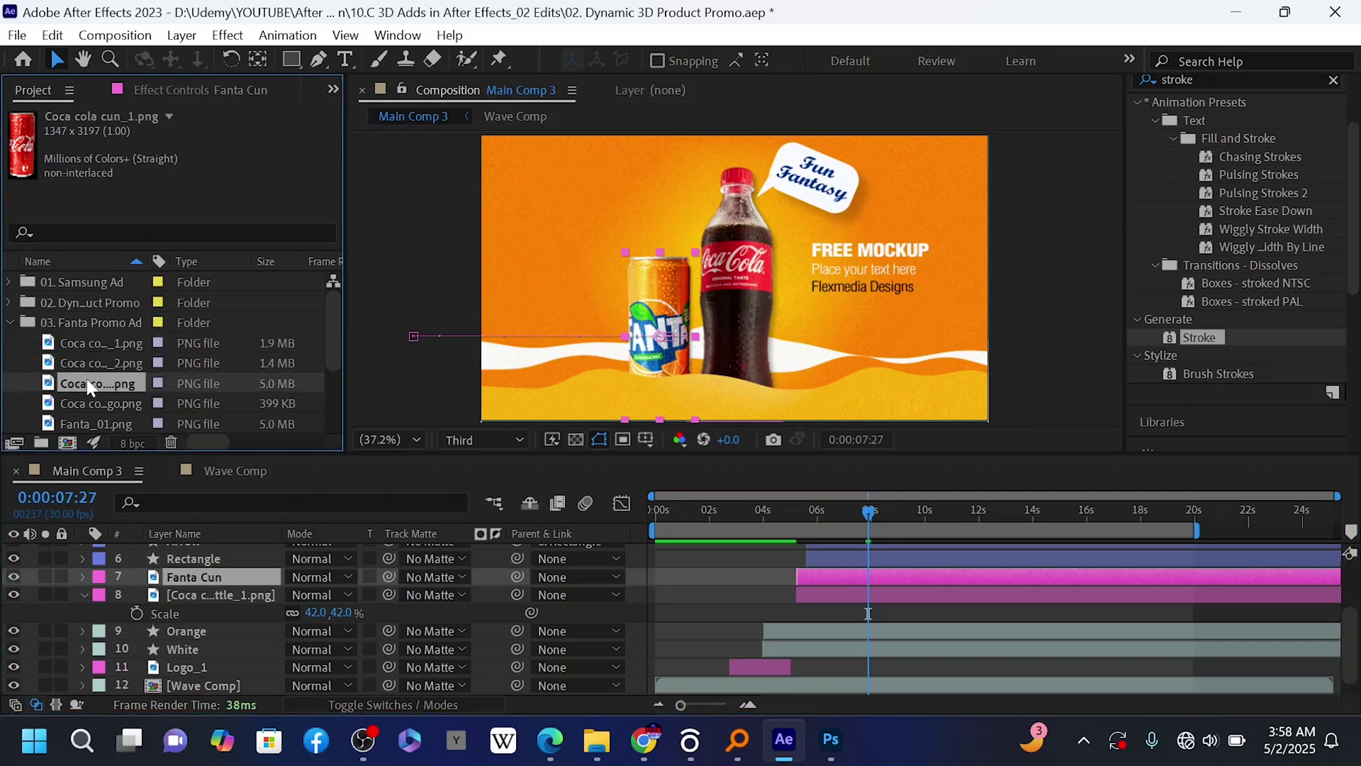
pyautogui.moveTo(87, 387); pyautogui.dragTo(176, 575)
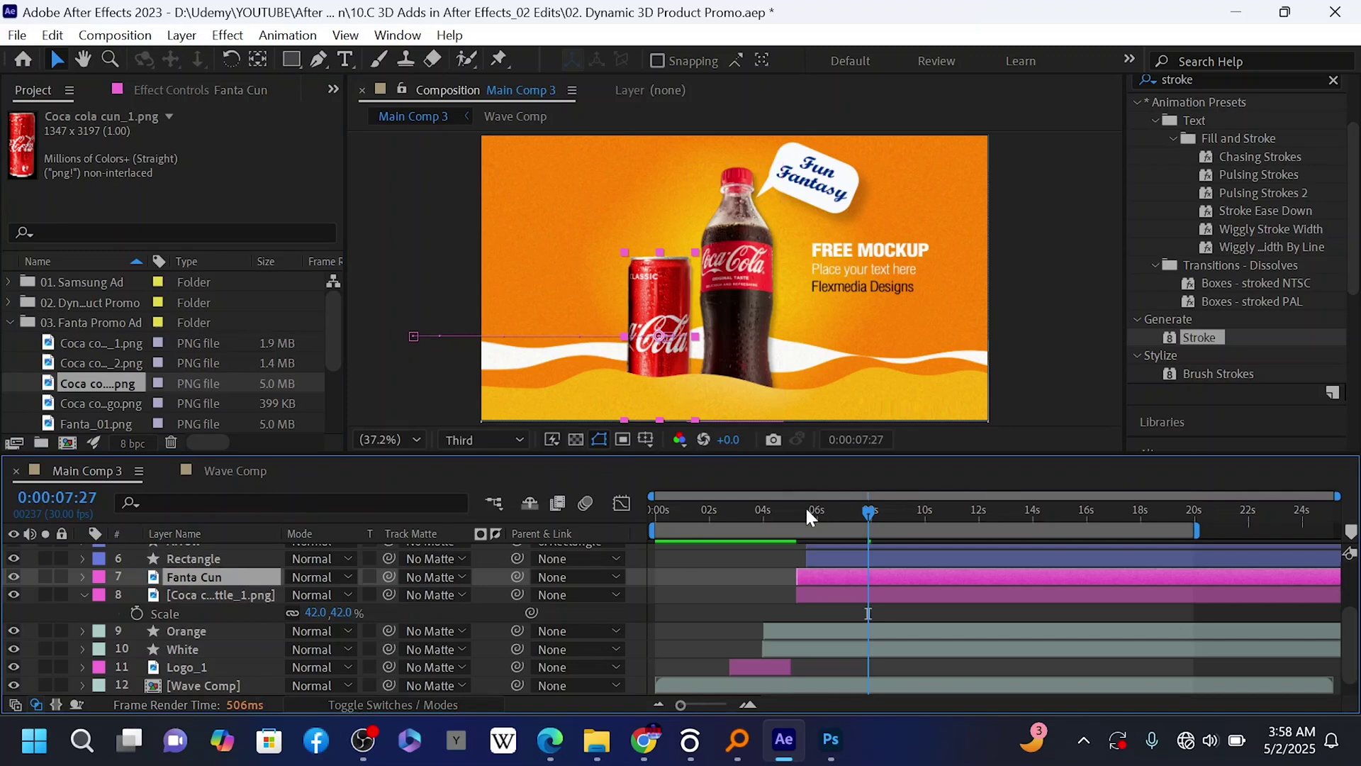
pyautogui.press('Home')
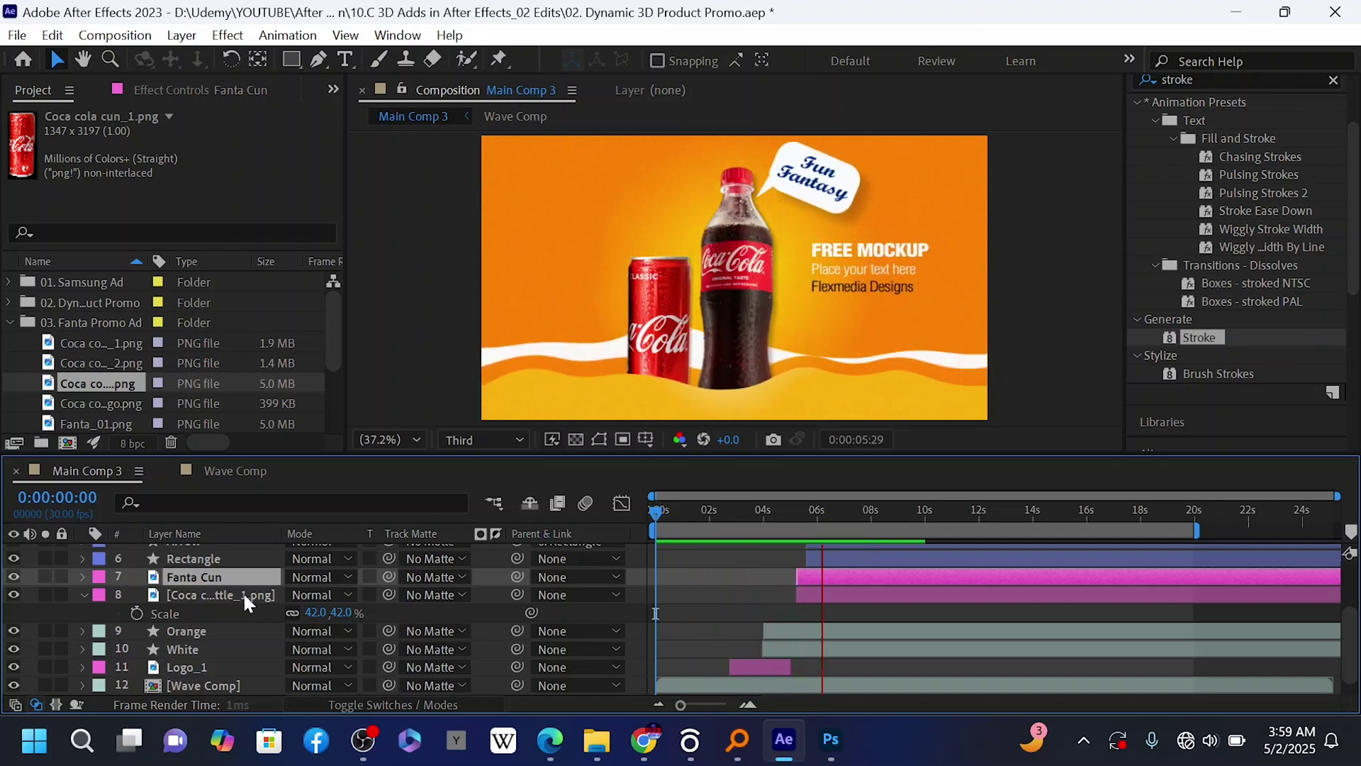
pyautogui.press('space')
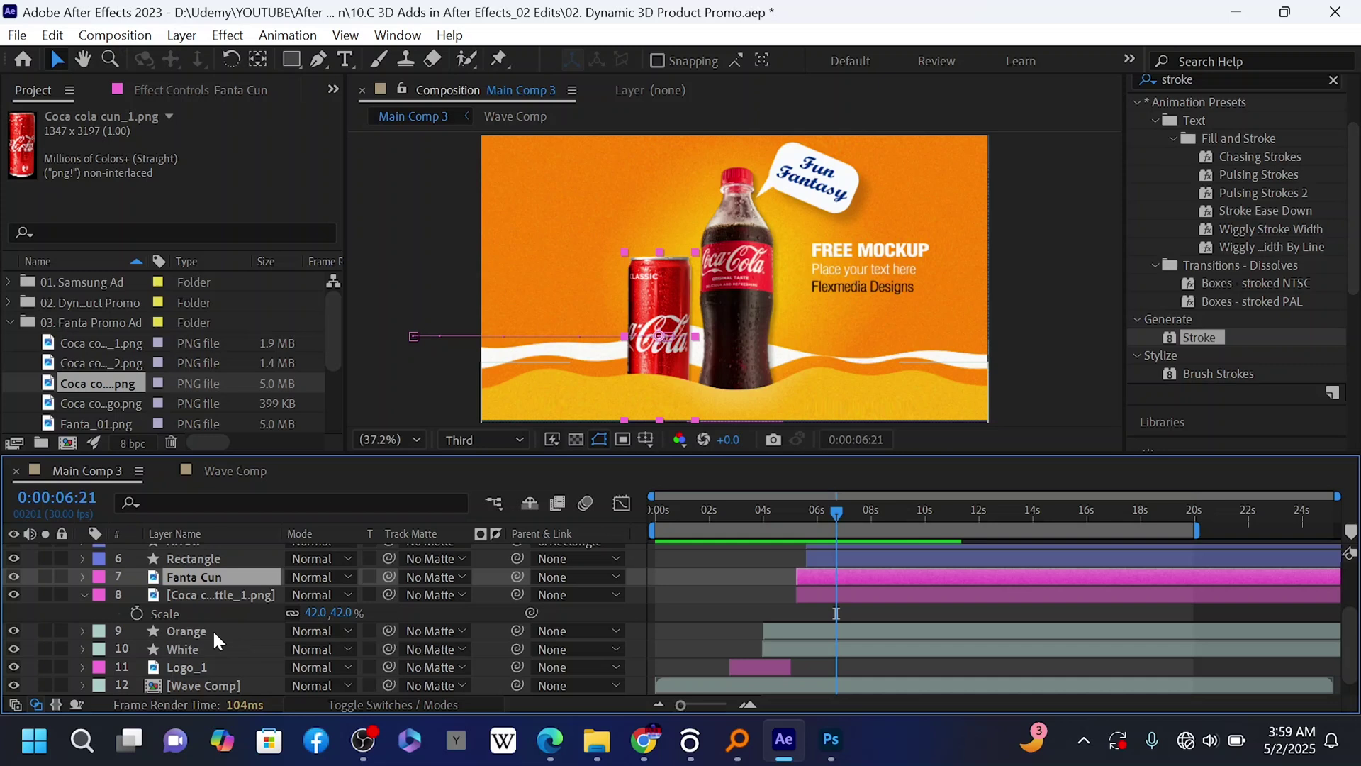
pyautogui.scroll(-1, 211, 630)
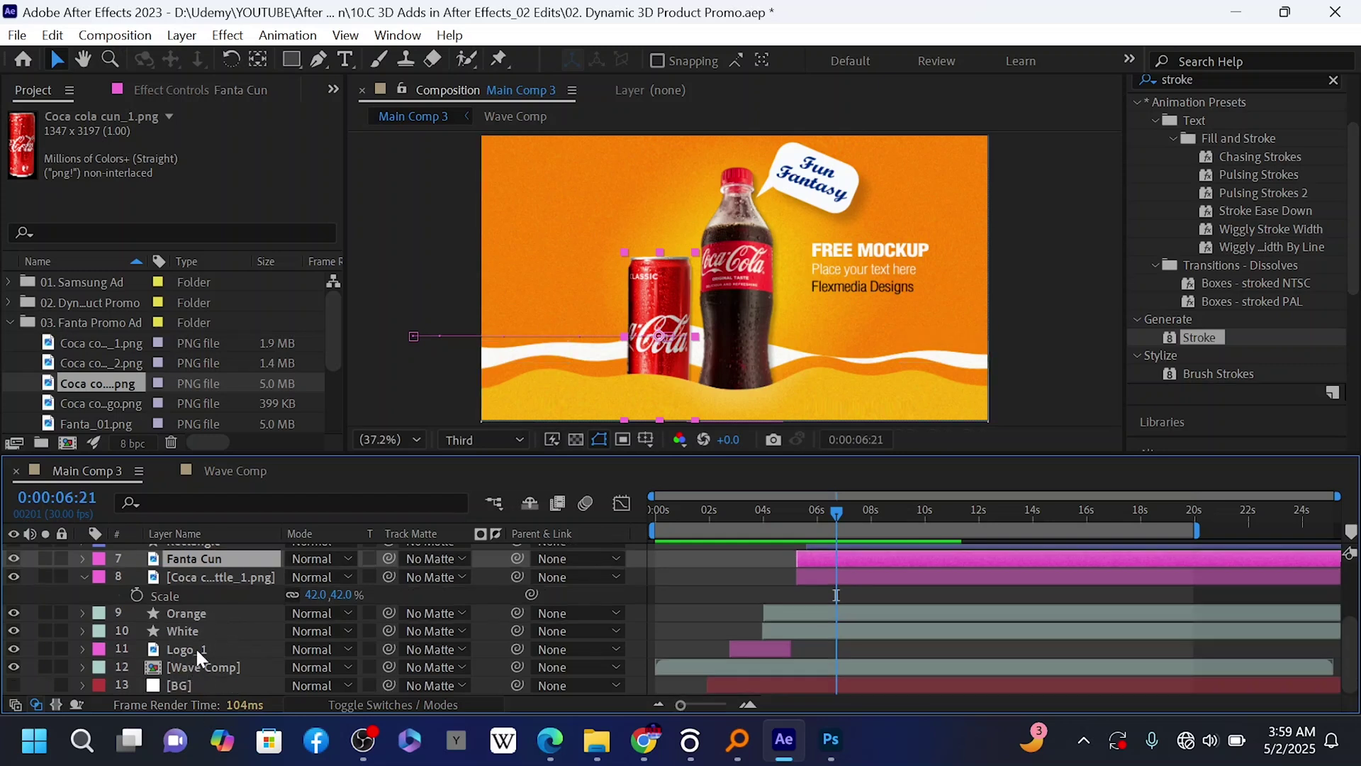
# Select the Logo_1 layer at a frame where the logo is visible and show its Effect Controls.
pyautogui.click(194, 646)
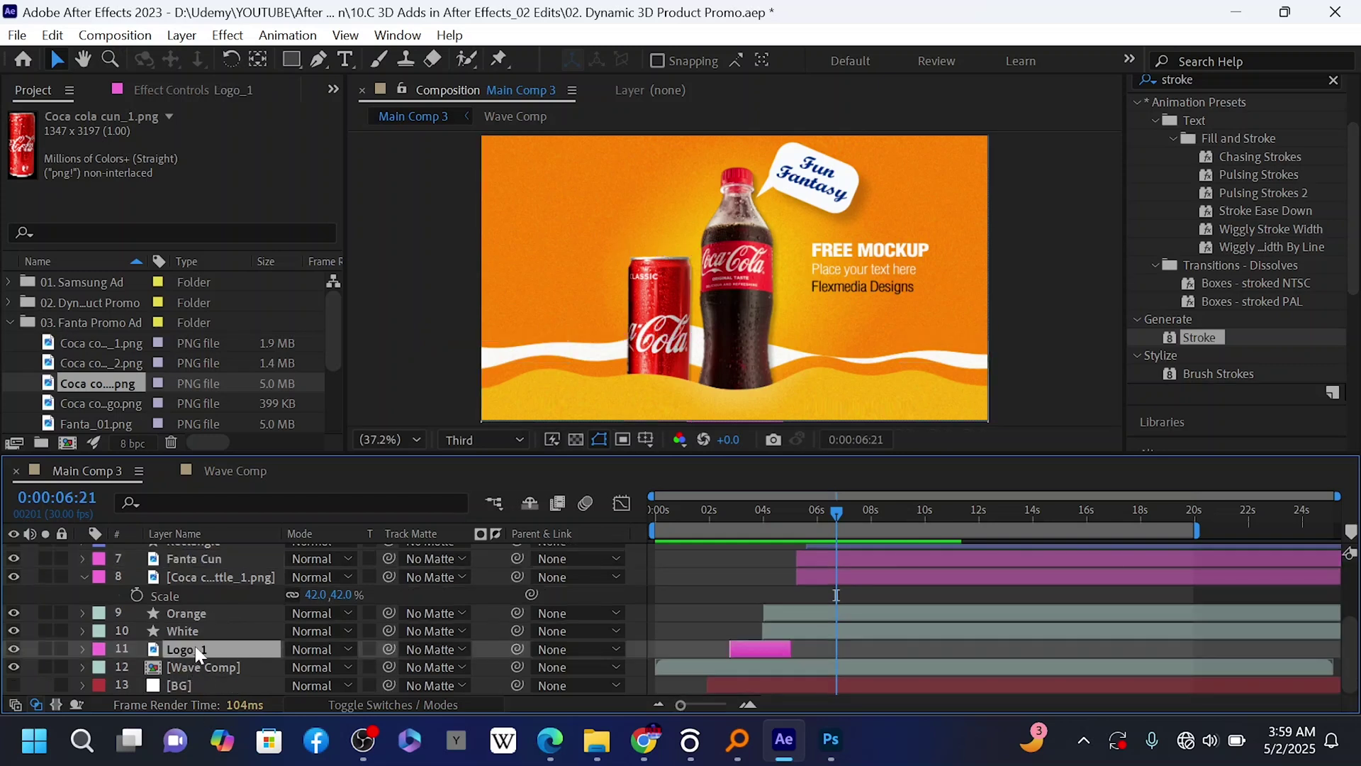
pyautogui.click(753, 509)
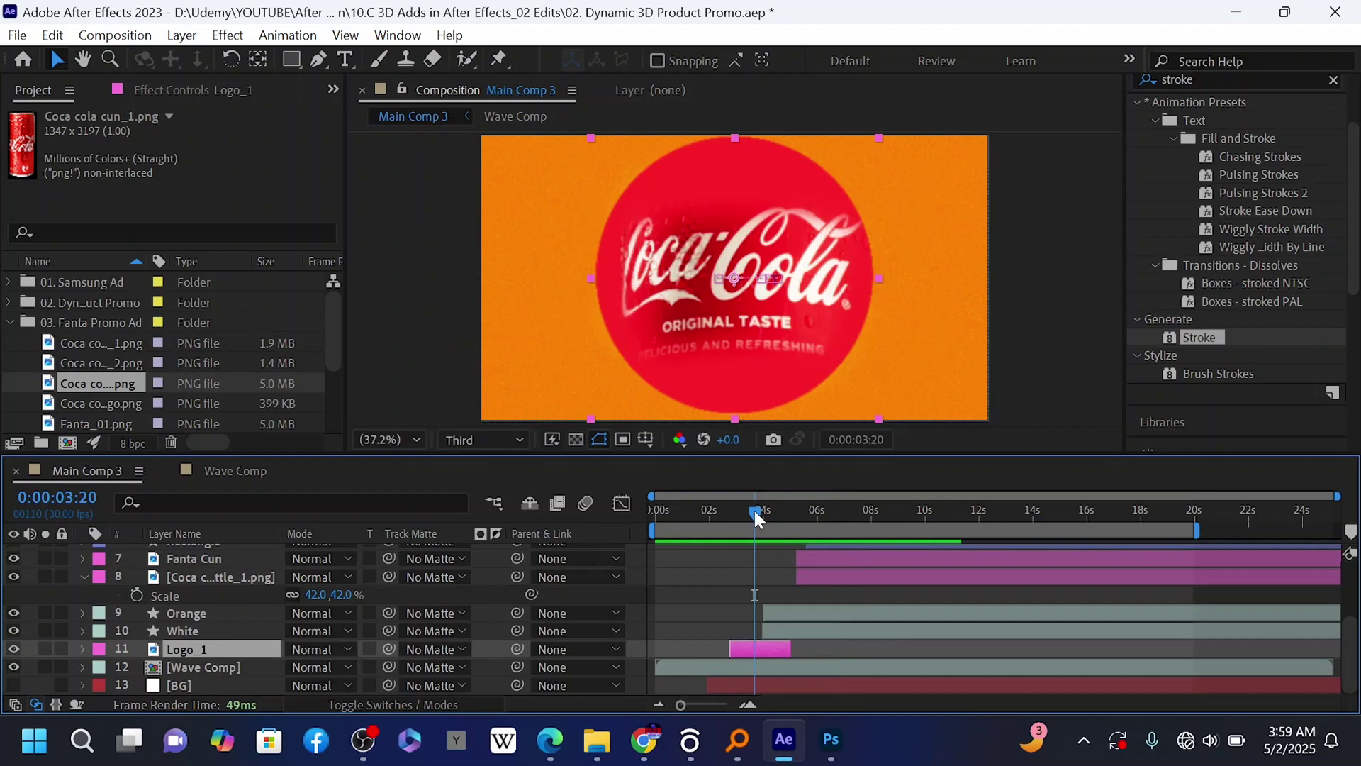
pyautogui.click(14, 649)
pyautogui.click(204, 95)
pyautogui.scroll(-2, 262, 348)
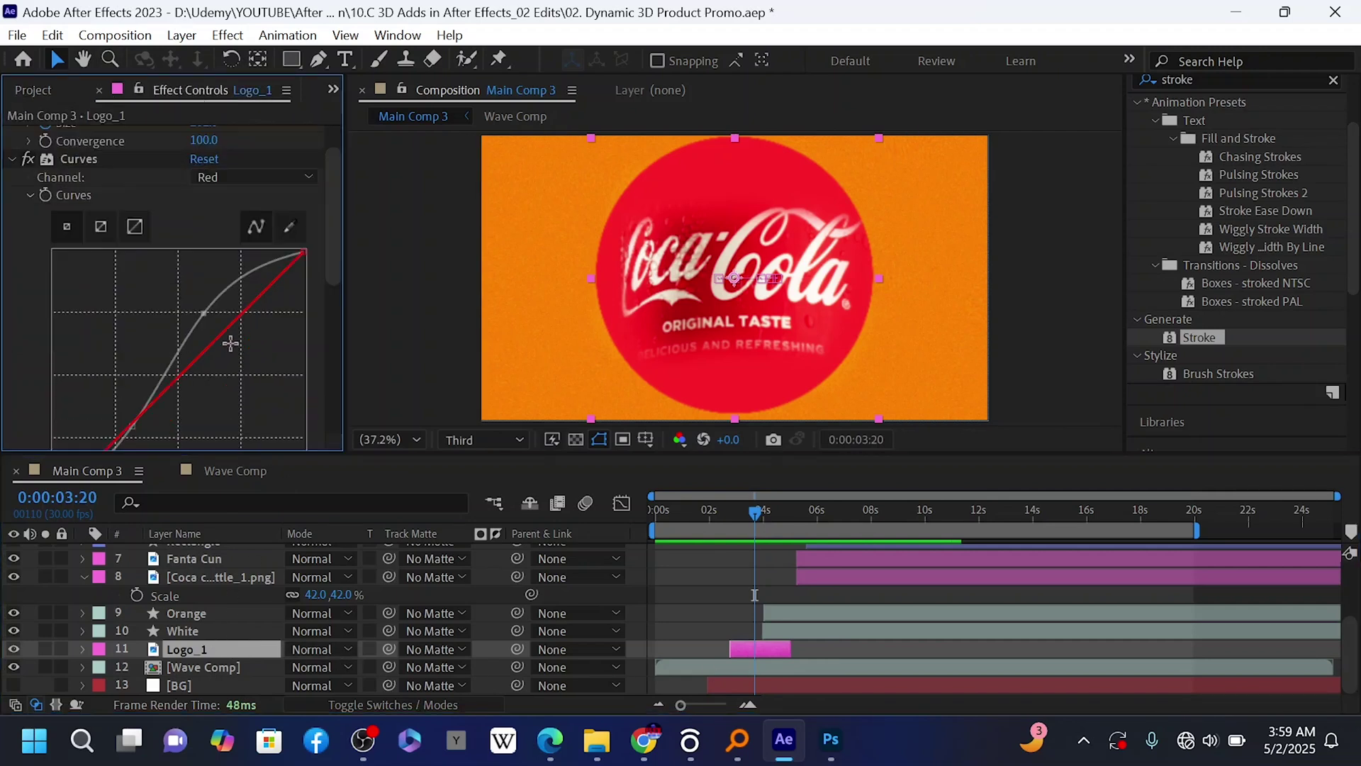
# Set the logo's Curves channel to Red and lift the curve to strengthen the reds.
pyautogui.click(308, 178)
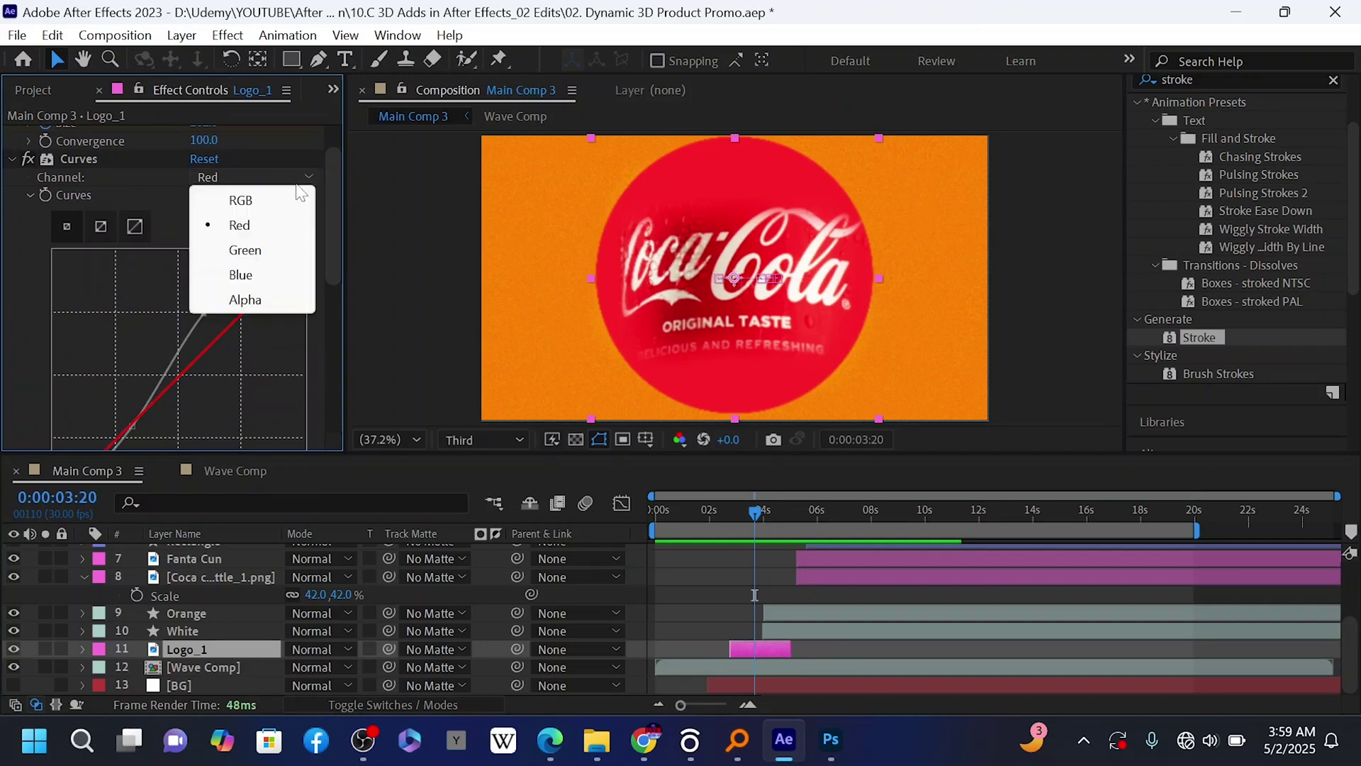
pyautogui.click(268, 198)
pyautogui.scroll(2, 290, 206)
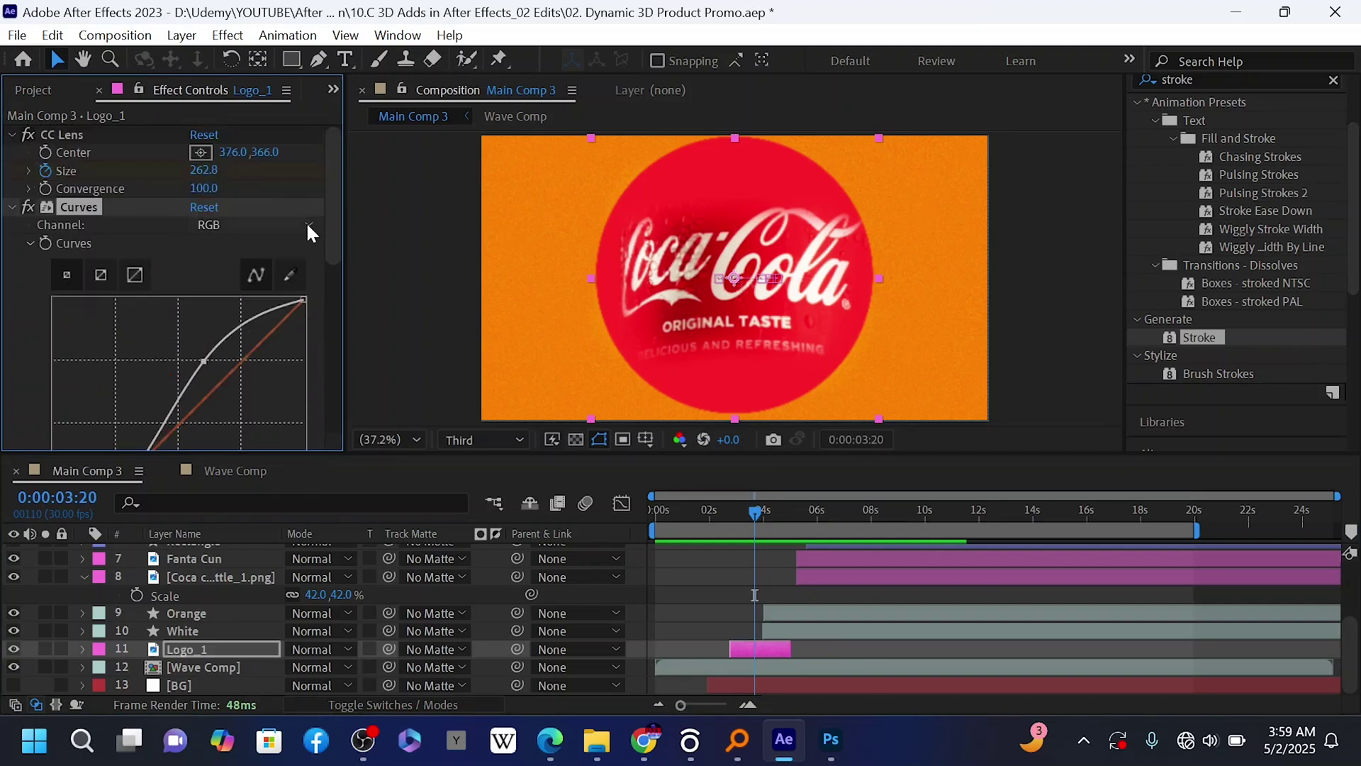
pyautogui.click(307, 224)
pyautogui.click(262, 277)
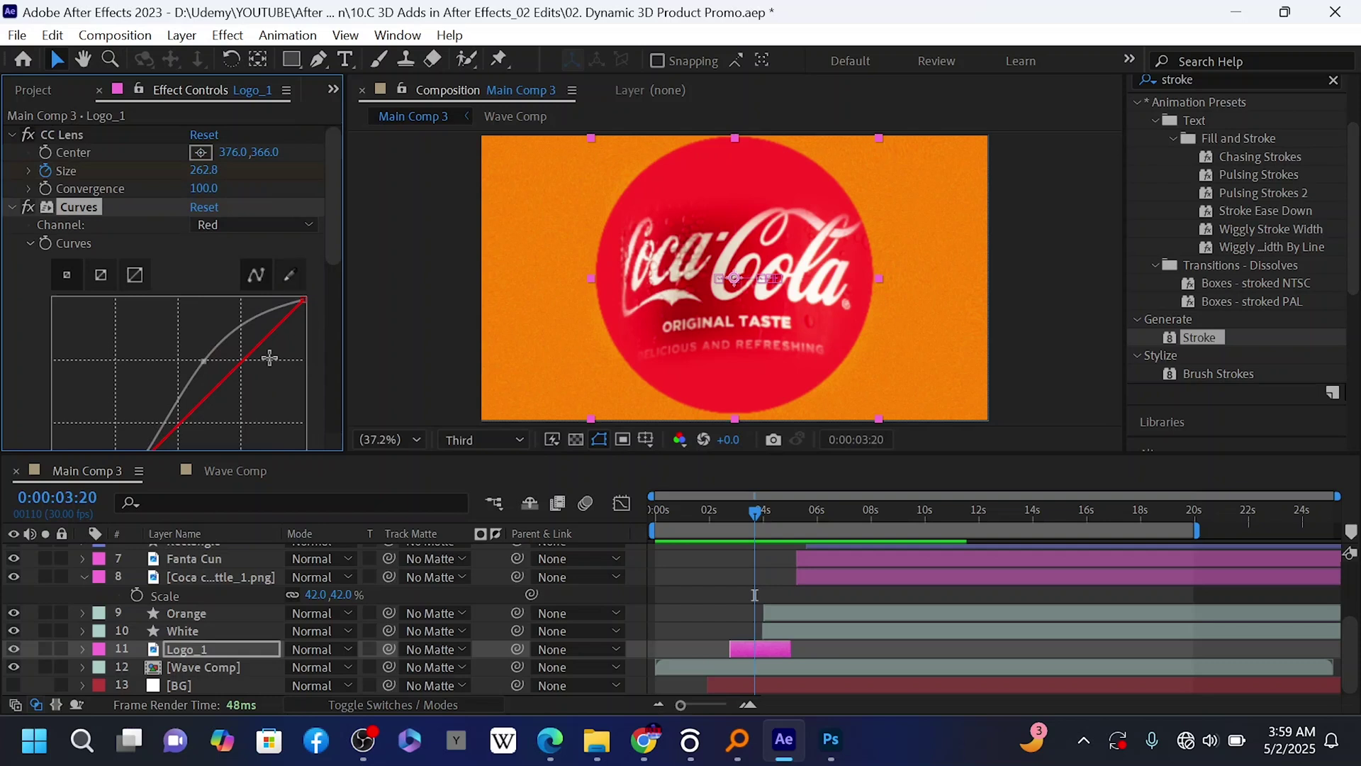
pyautogui.moveTo(259, 346); pyautogui.dragTo(224, 315)
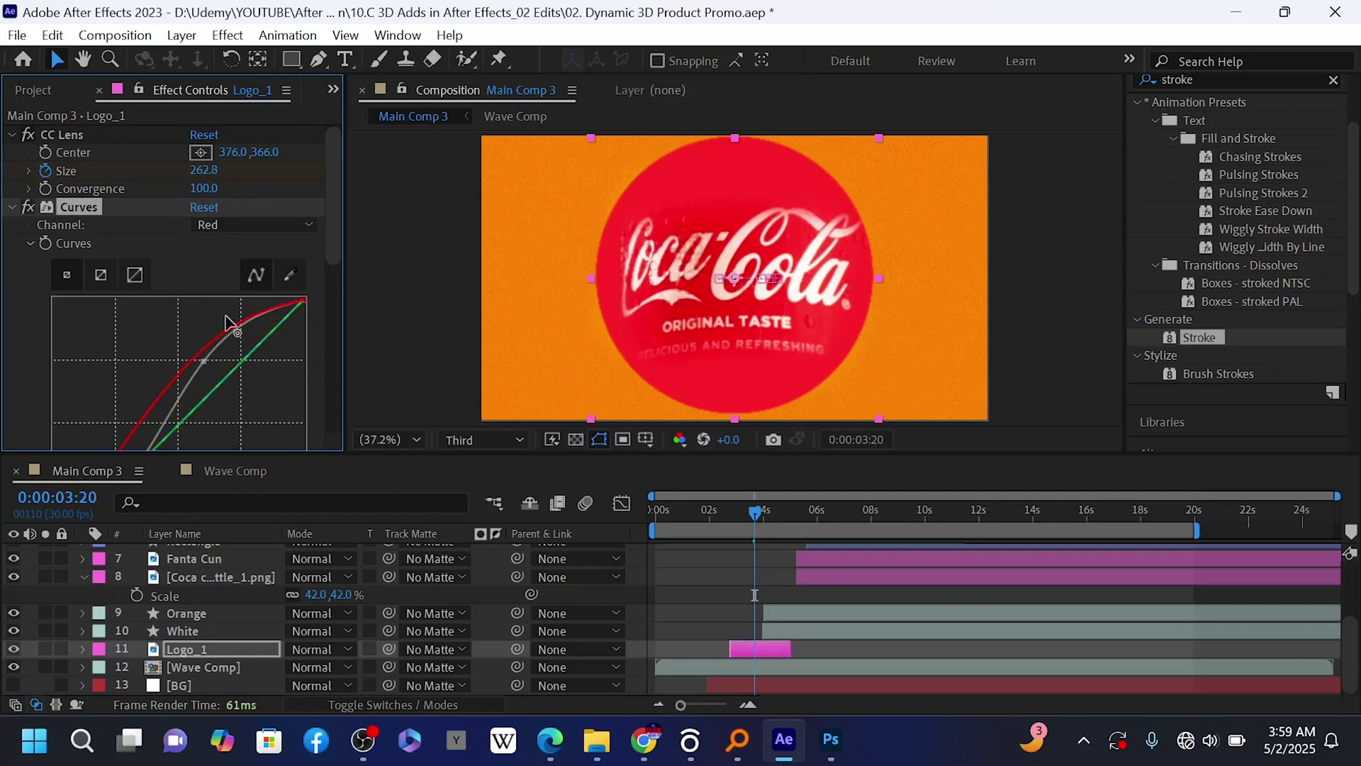
pyautogui.scroll(-3, 211, 356)
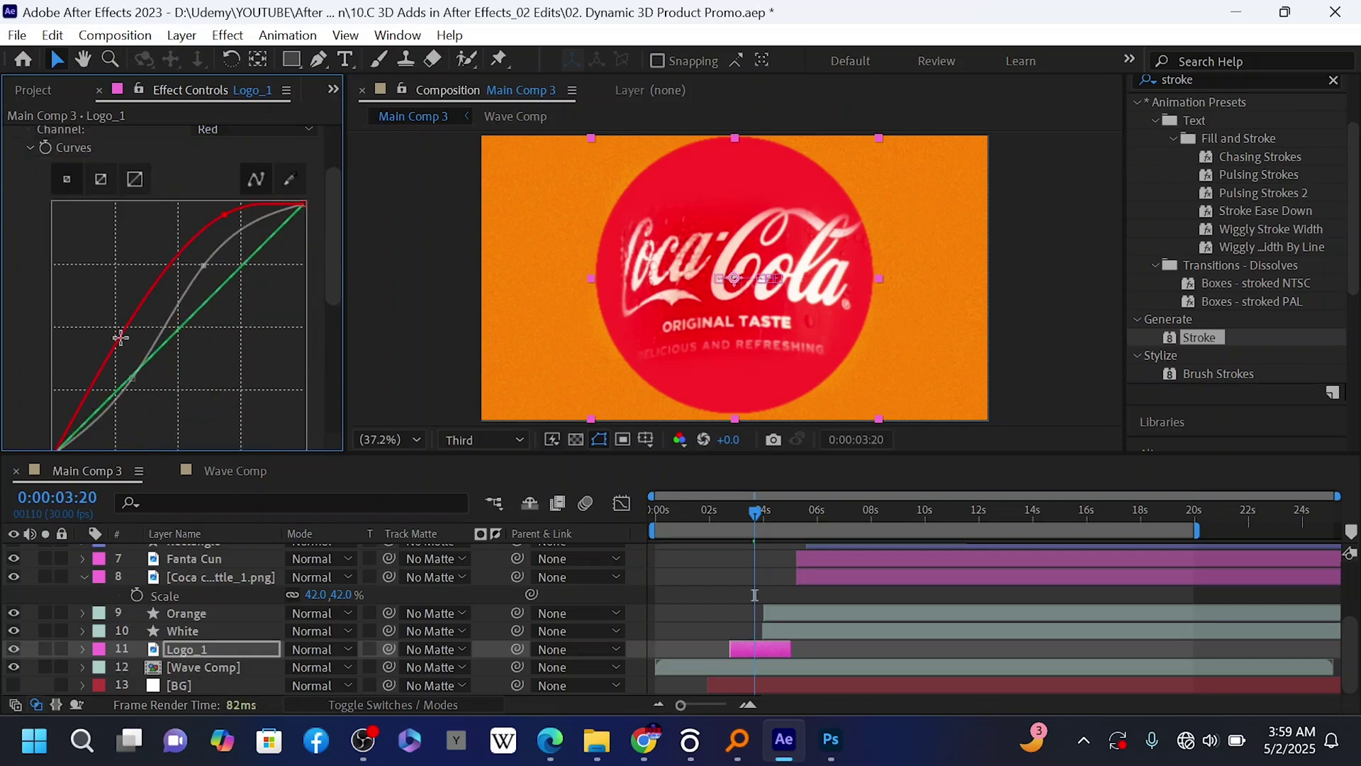
pyautogui.moveTo(133, 352); pyautogui.dragTo(137, 358)
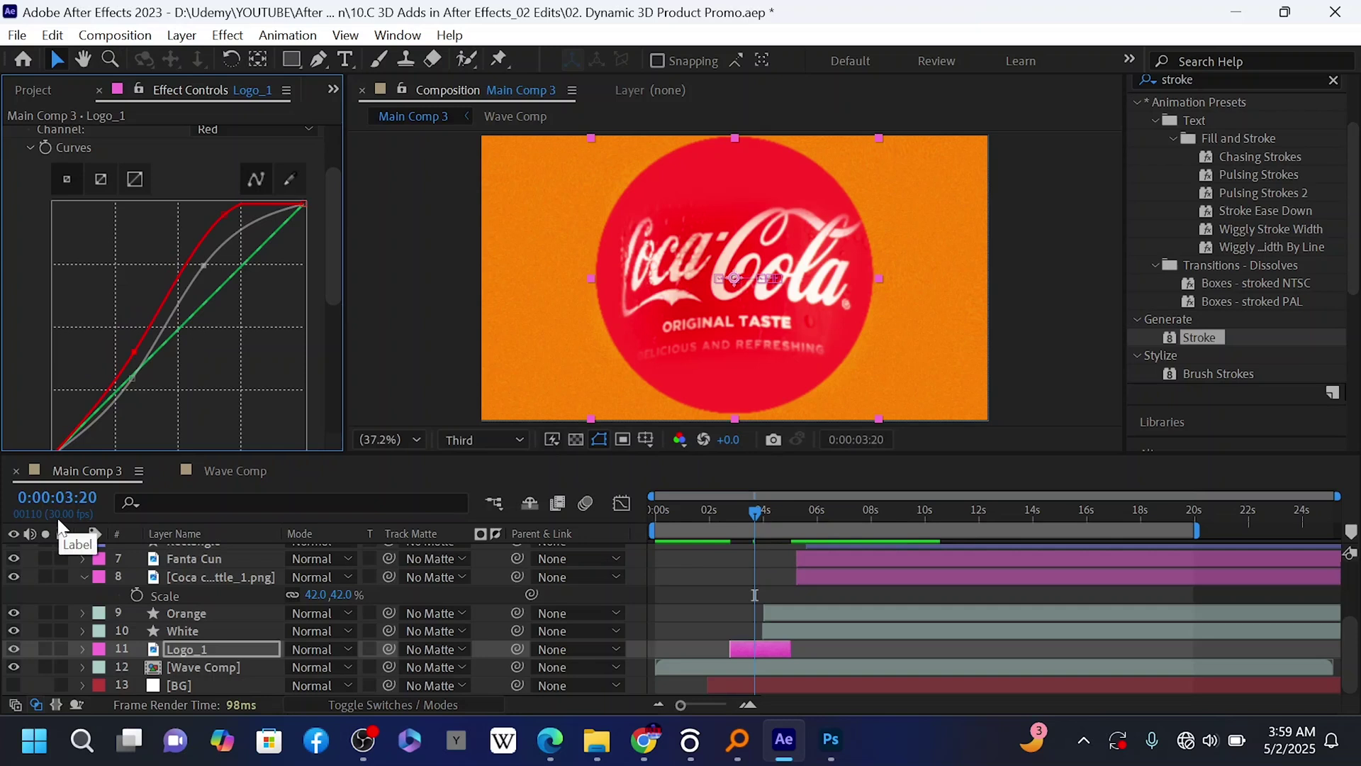
# Preview the composition from the start to check the now-red logo.
pyautogui.click(657, 503)
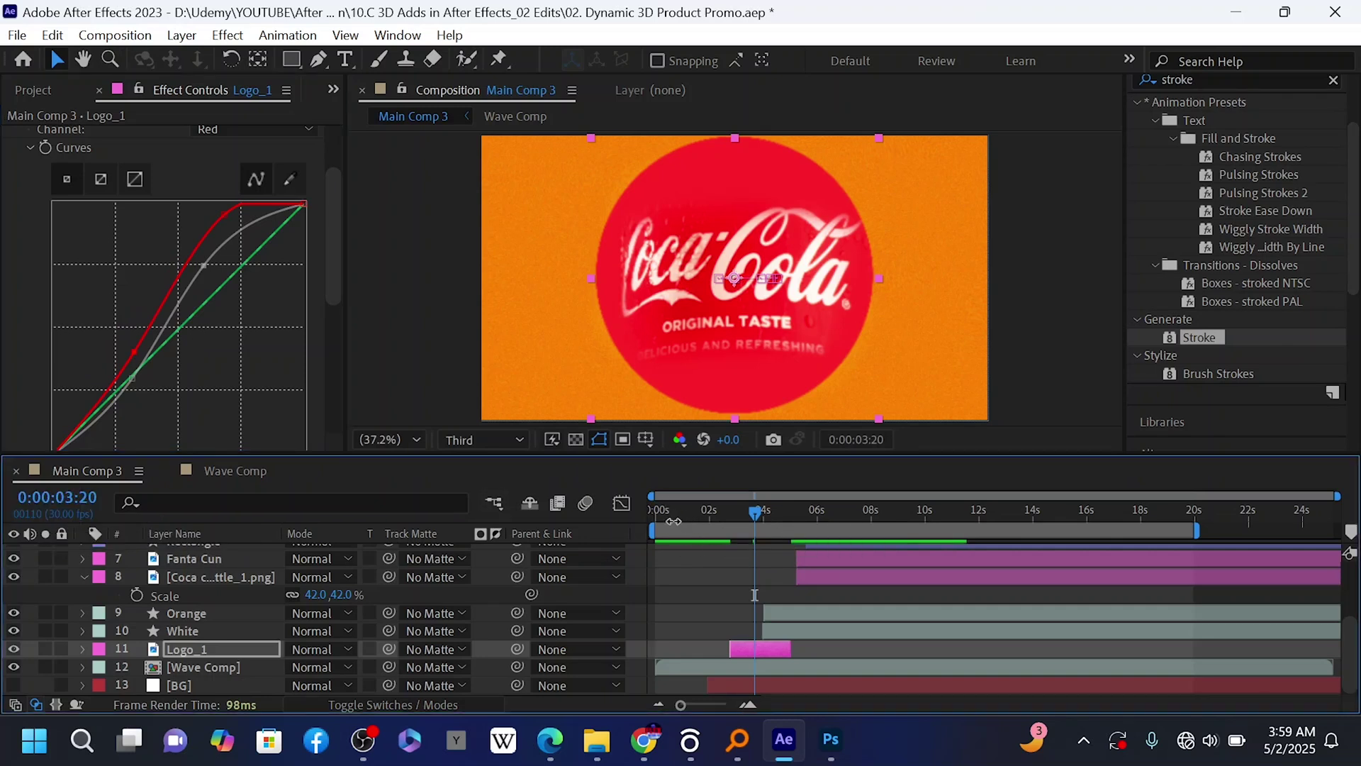
pyautogui.press('Home')
pyautogui.press('space')
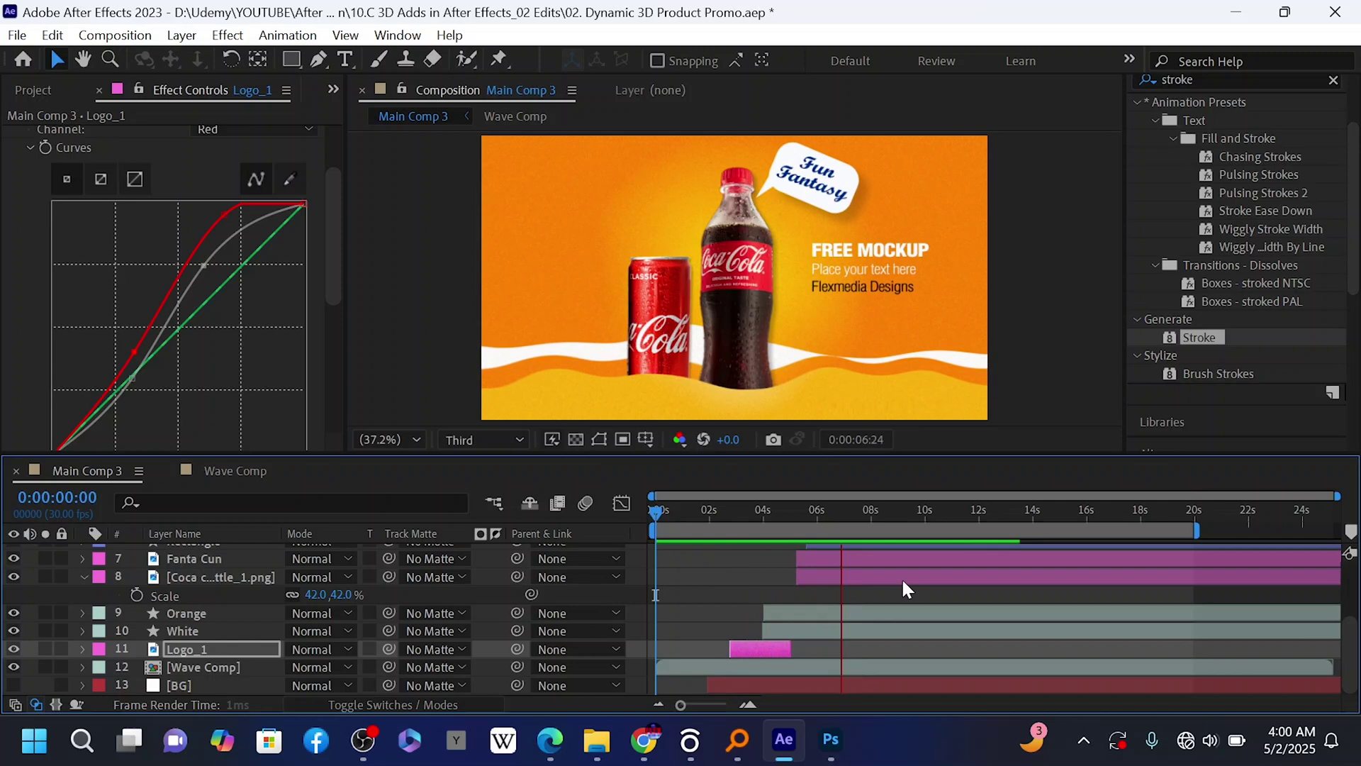
pyautogui.press('space')
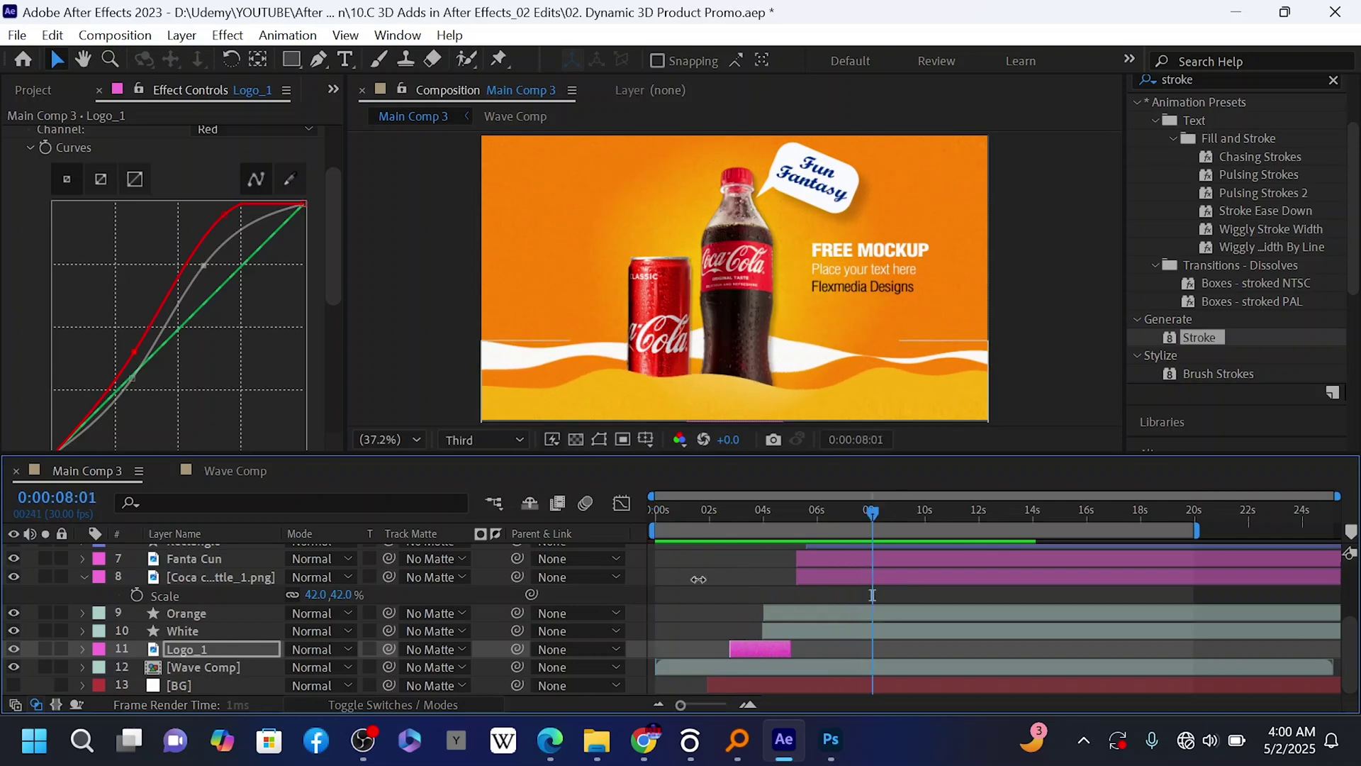
pyautogui.hotkey('ctrl', '0')
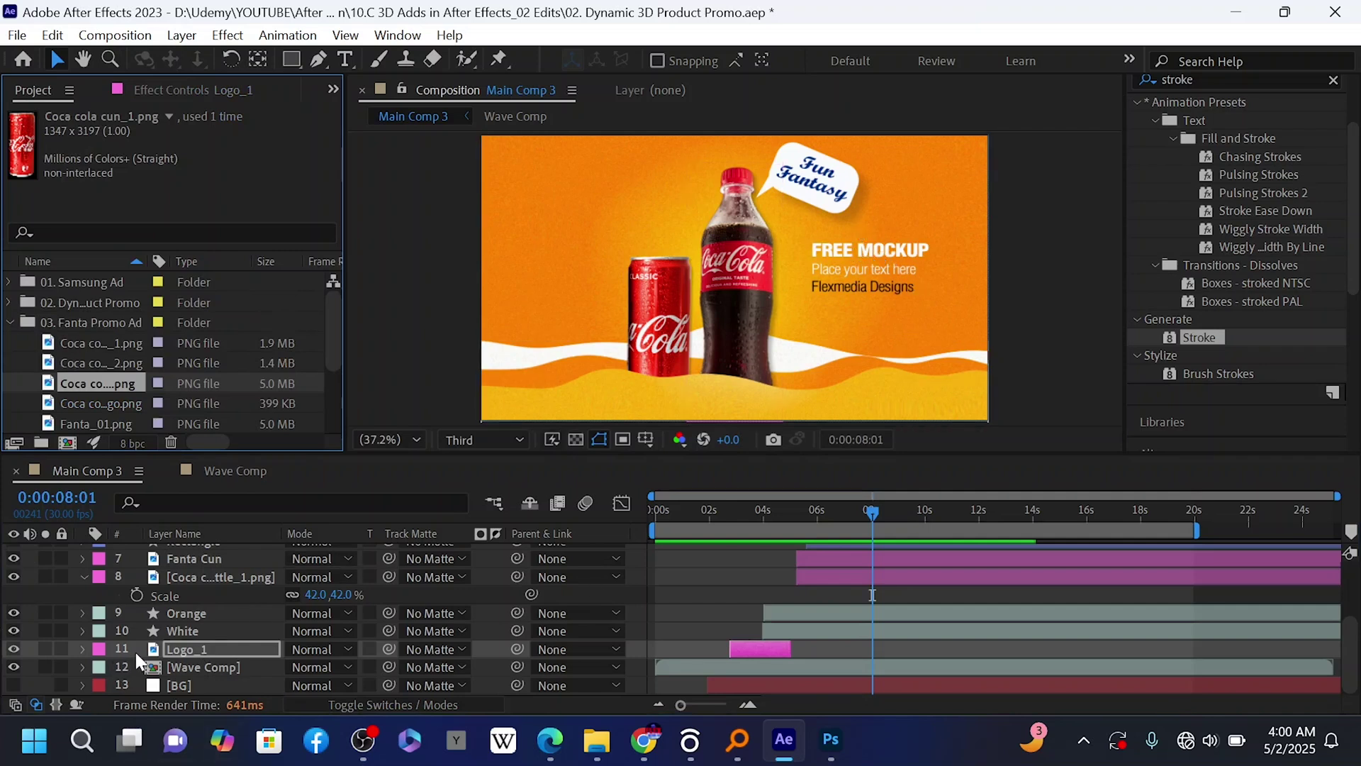
# Select the FREE MOCKUP text layer and retype its headline as 'Enjoy'.
pyautogui.scroll(2, 177, 612)
pyautogui.scroll(2, 177, 613)
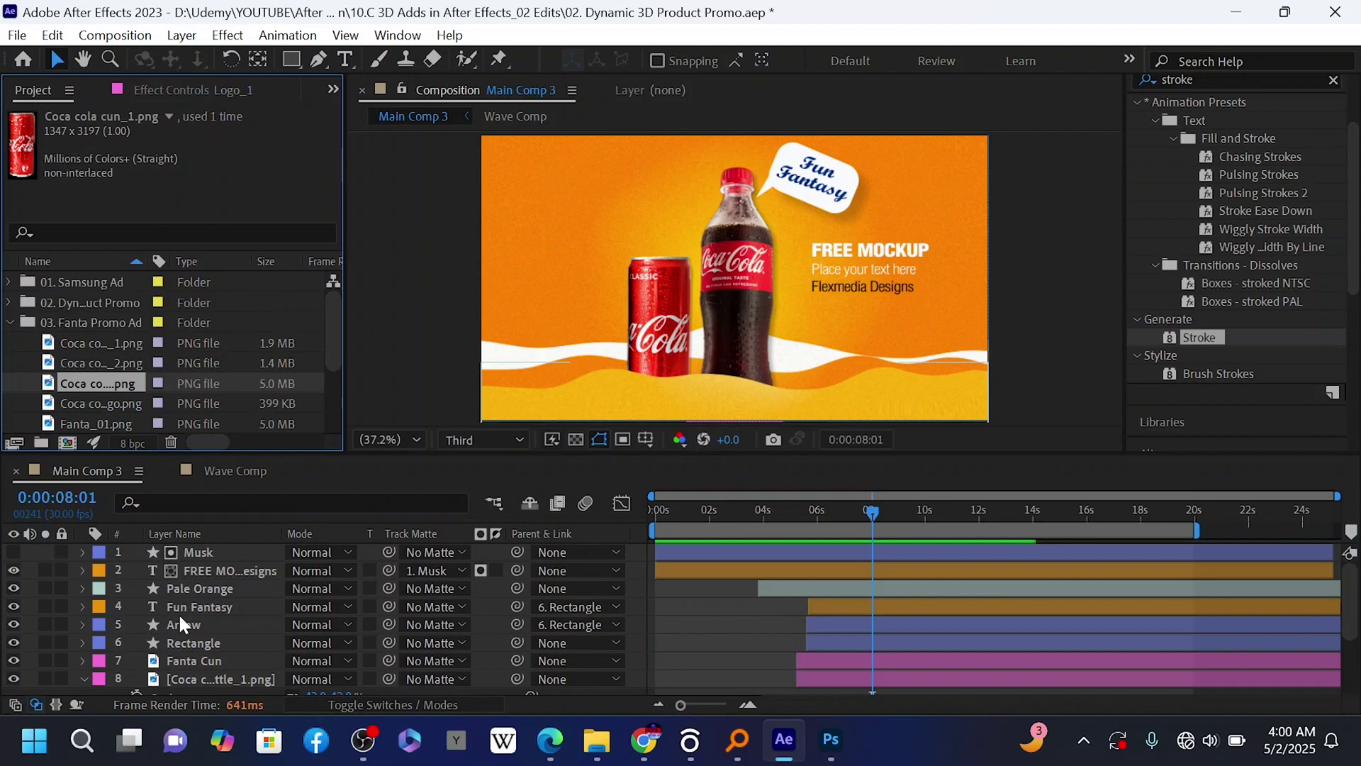
pyautogui.click(217, 572)
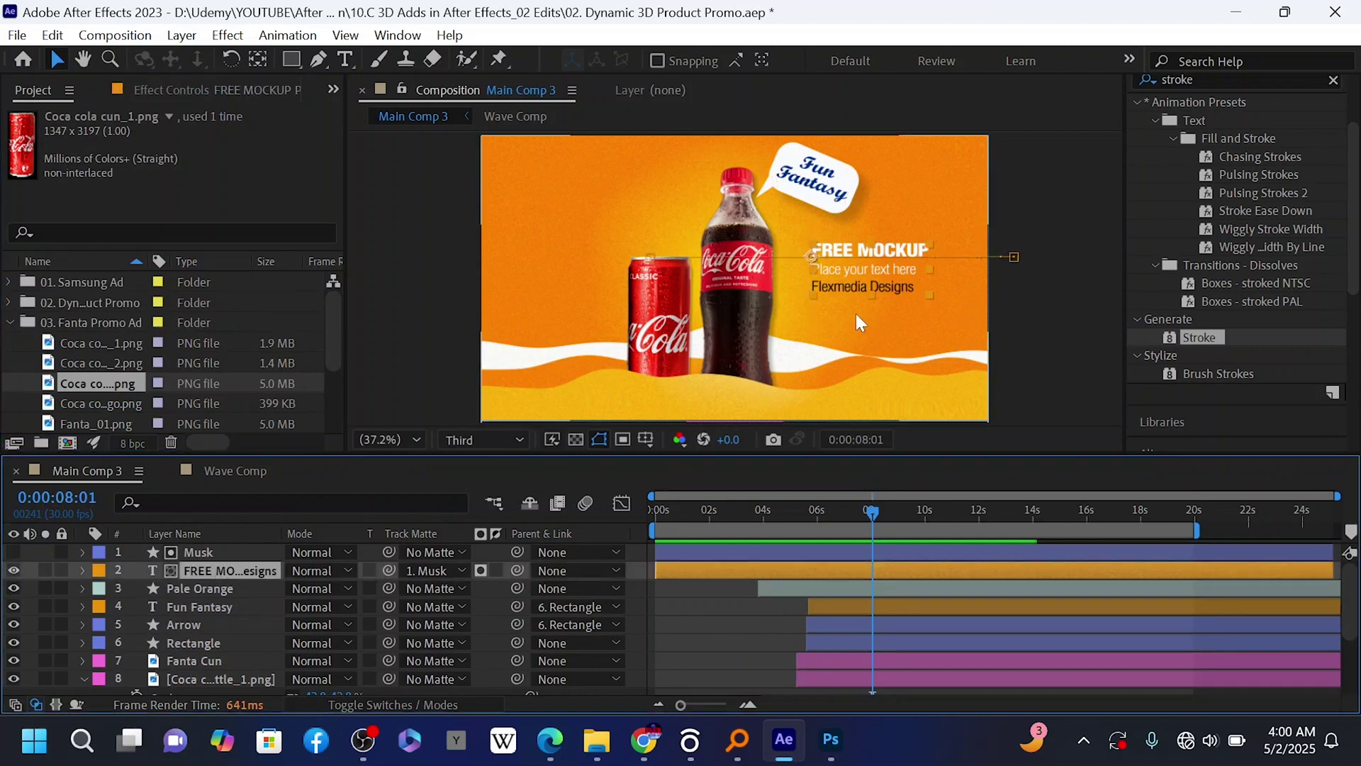
pyautogui.doubleClick(903, 248)
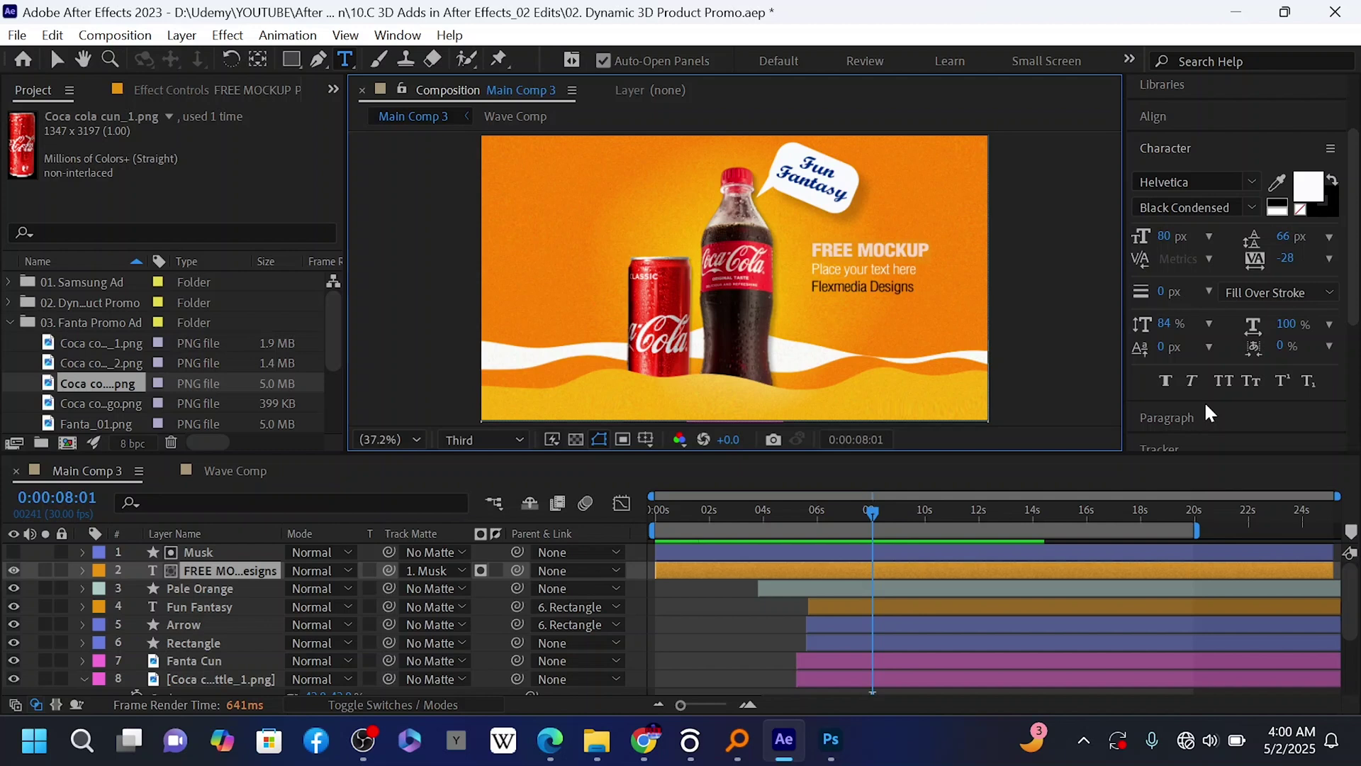
pyautogui.press('BackSpace')
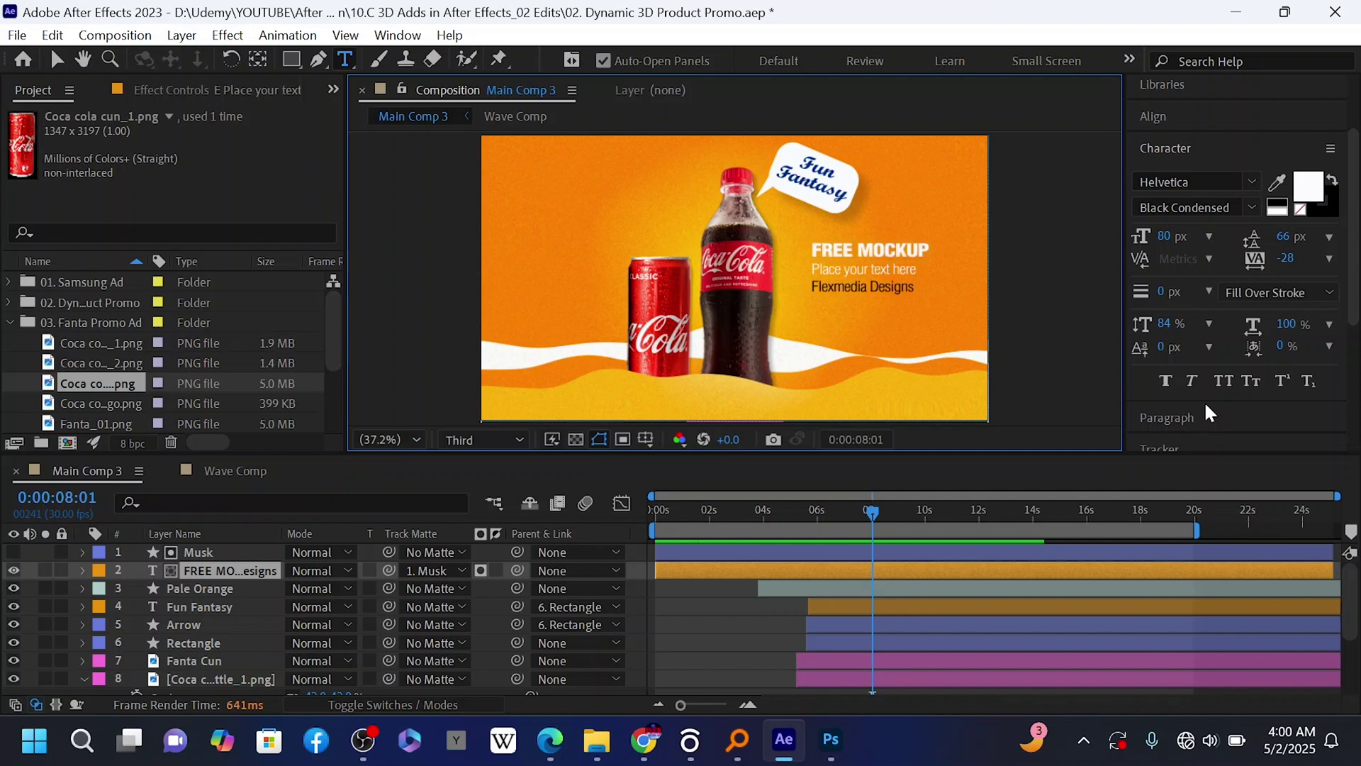
pyautogui.write('Enjoy')
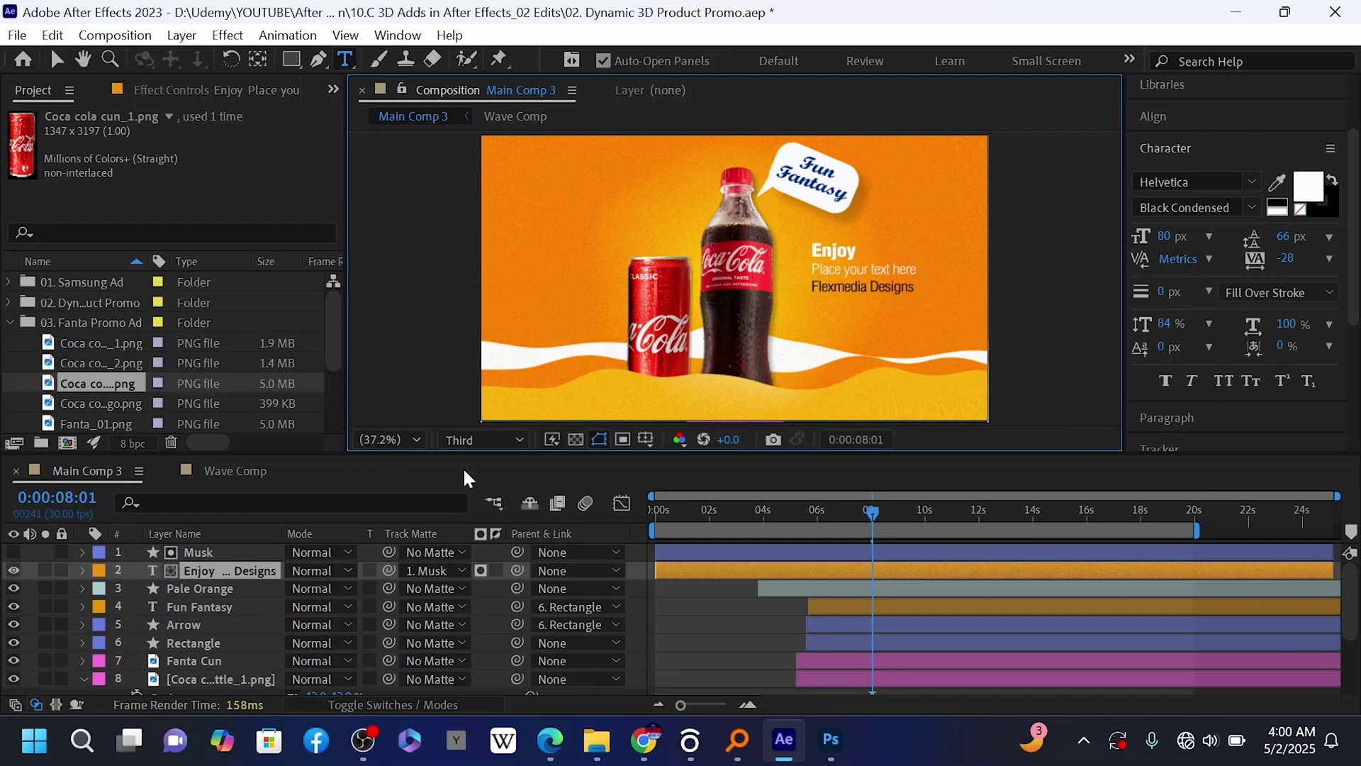
pyautogui.scroll(-3, 193, 636)
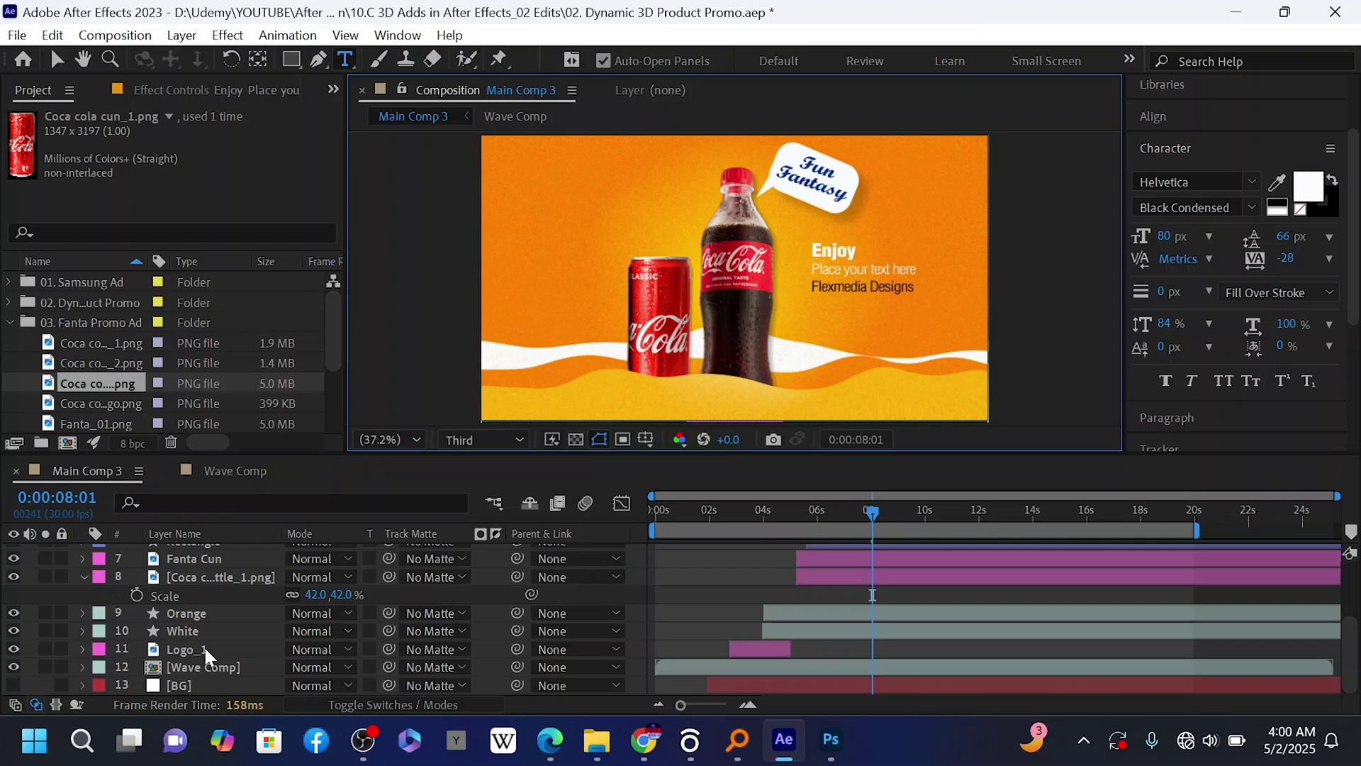
# Retype the Fun Fantasy speech-bubble text as 'Drink Bambucha'.
pyautogui.click(815, 173)
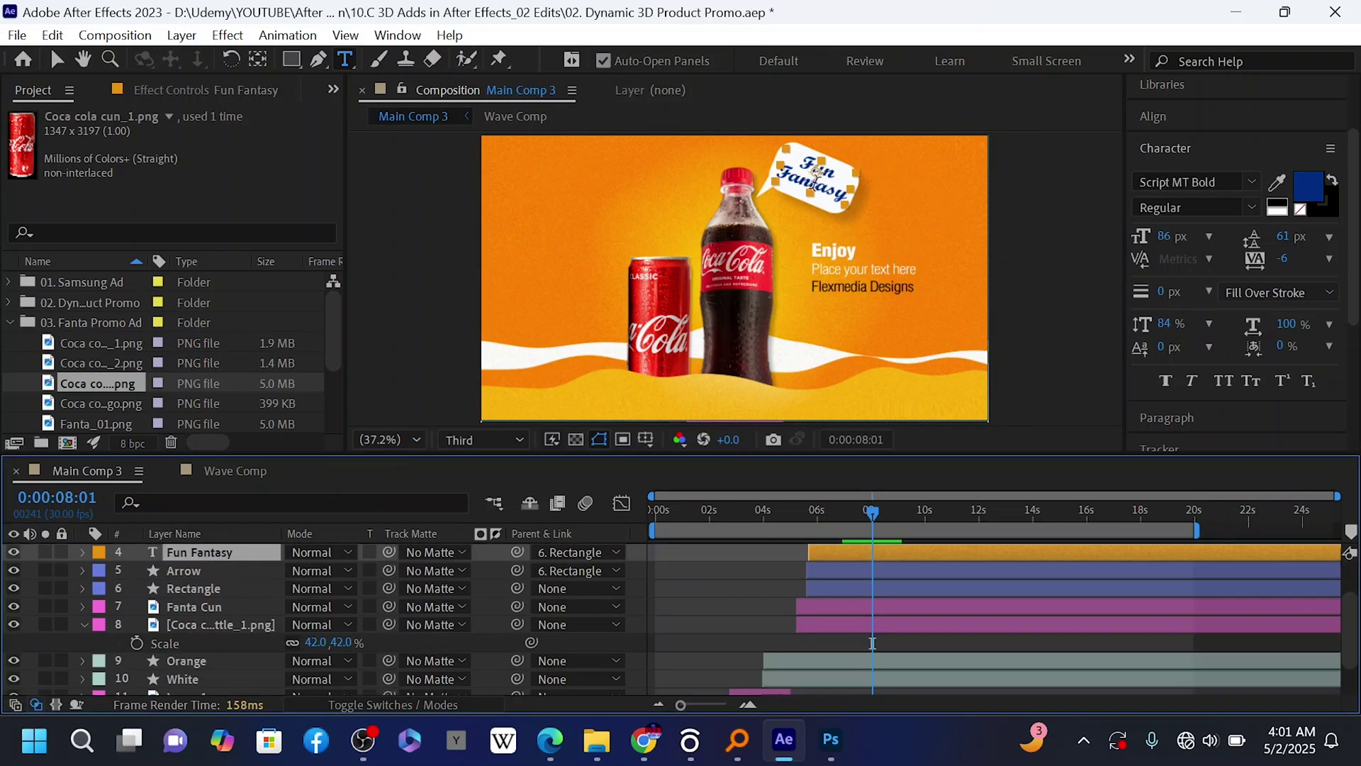
pyautogui.click(818, 177)
pyautogui.hotkey('ctrl', 'a')
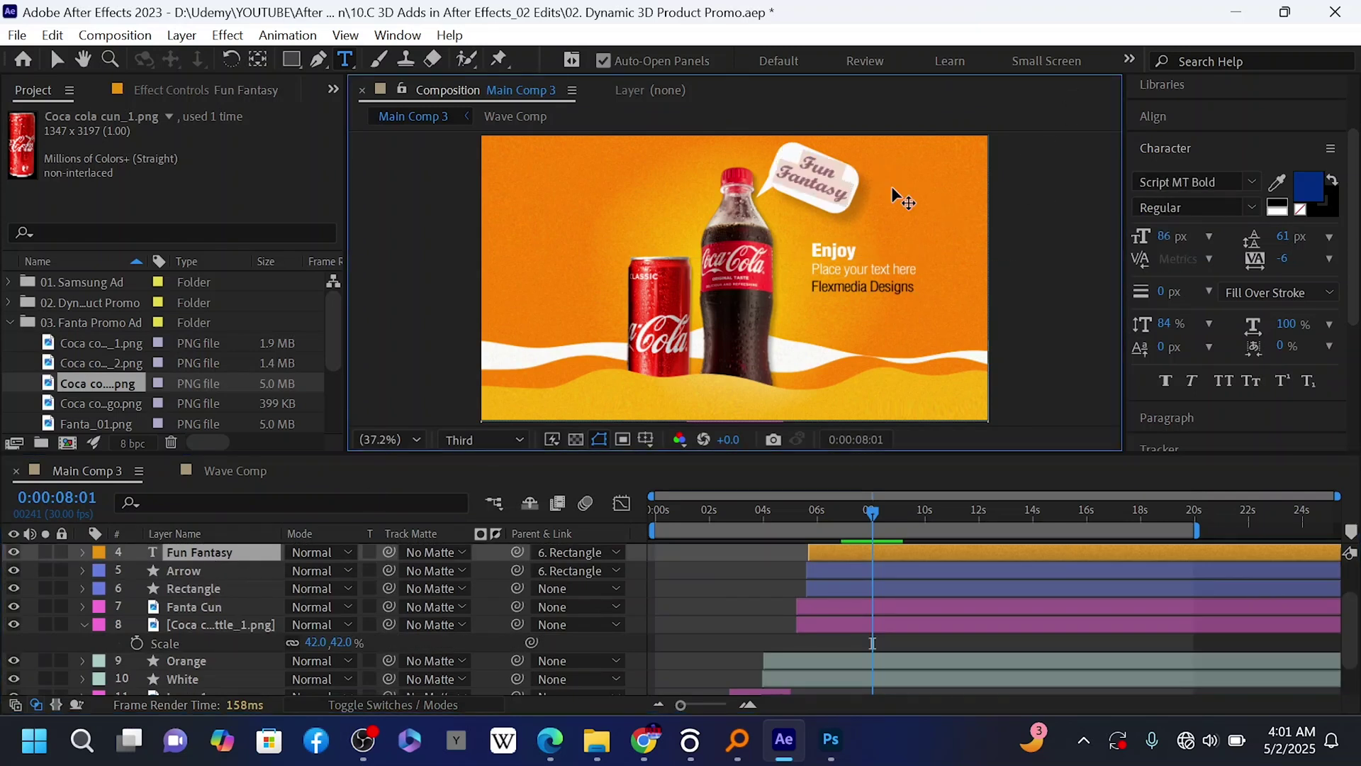
pyautogui.write('D')
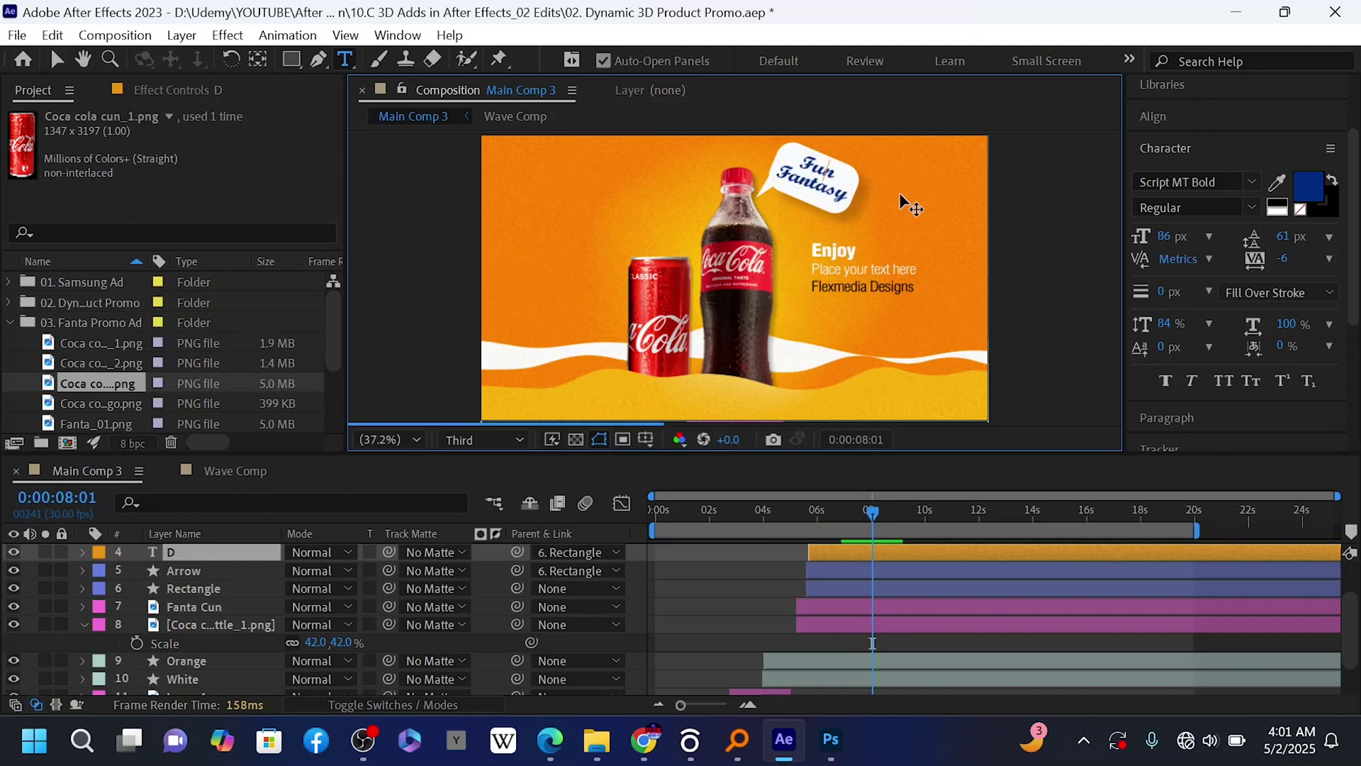
pyautogui.write('rink')
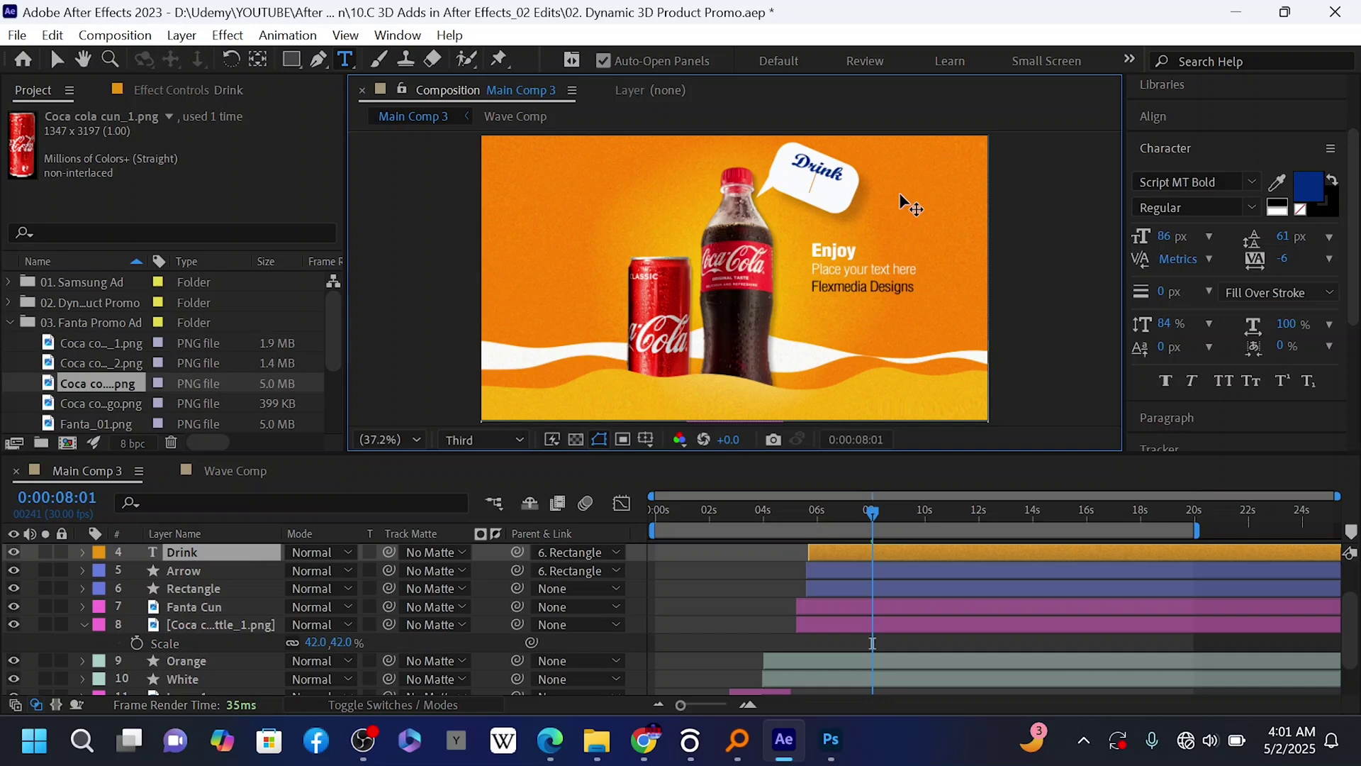
pyautogui.write(' Ba')
pyautogui.write('mbucha')
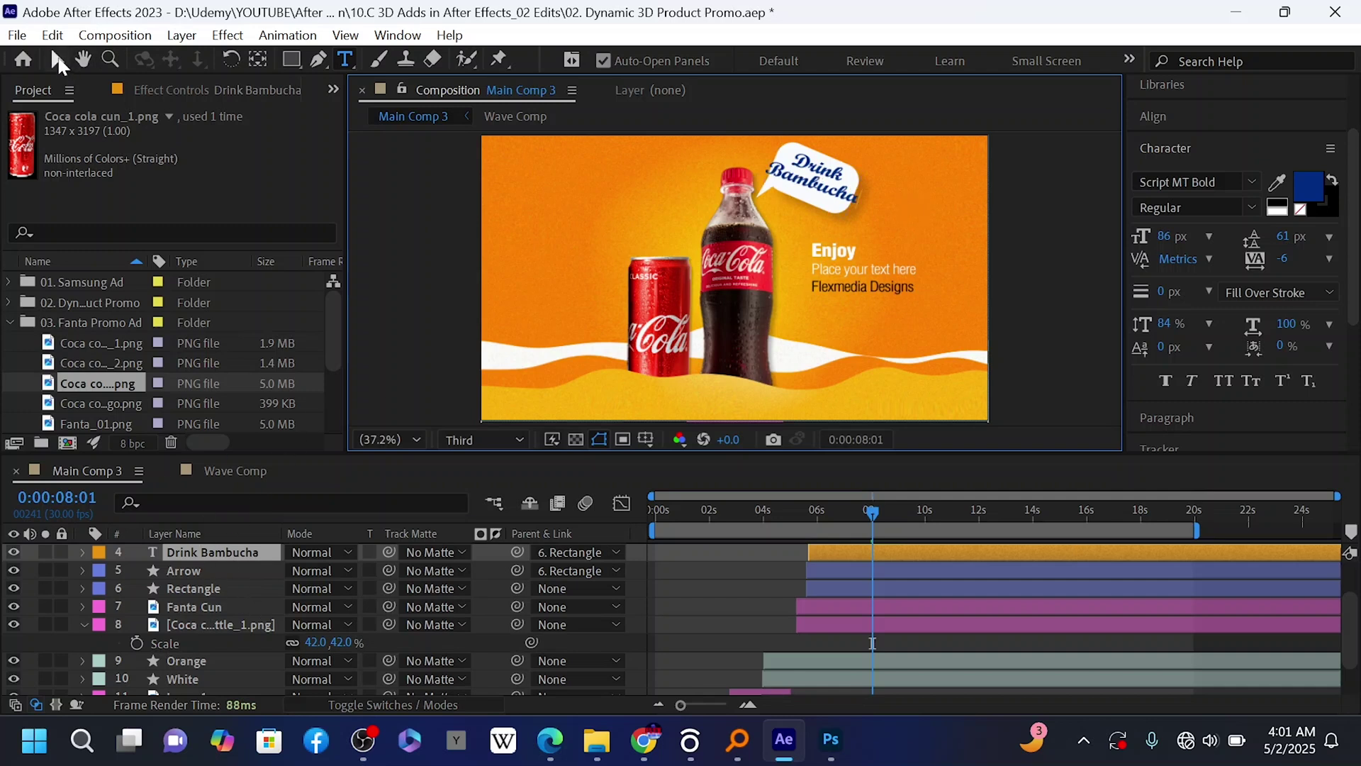
pyautogui.click(58, 61)
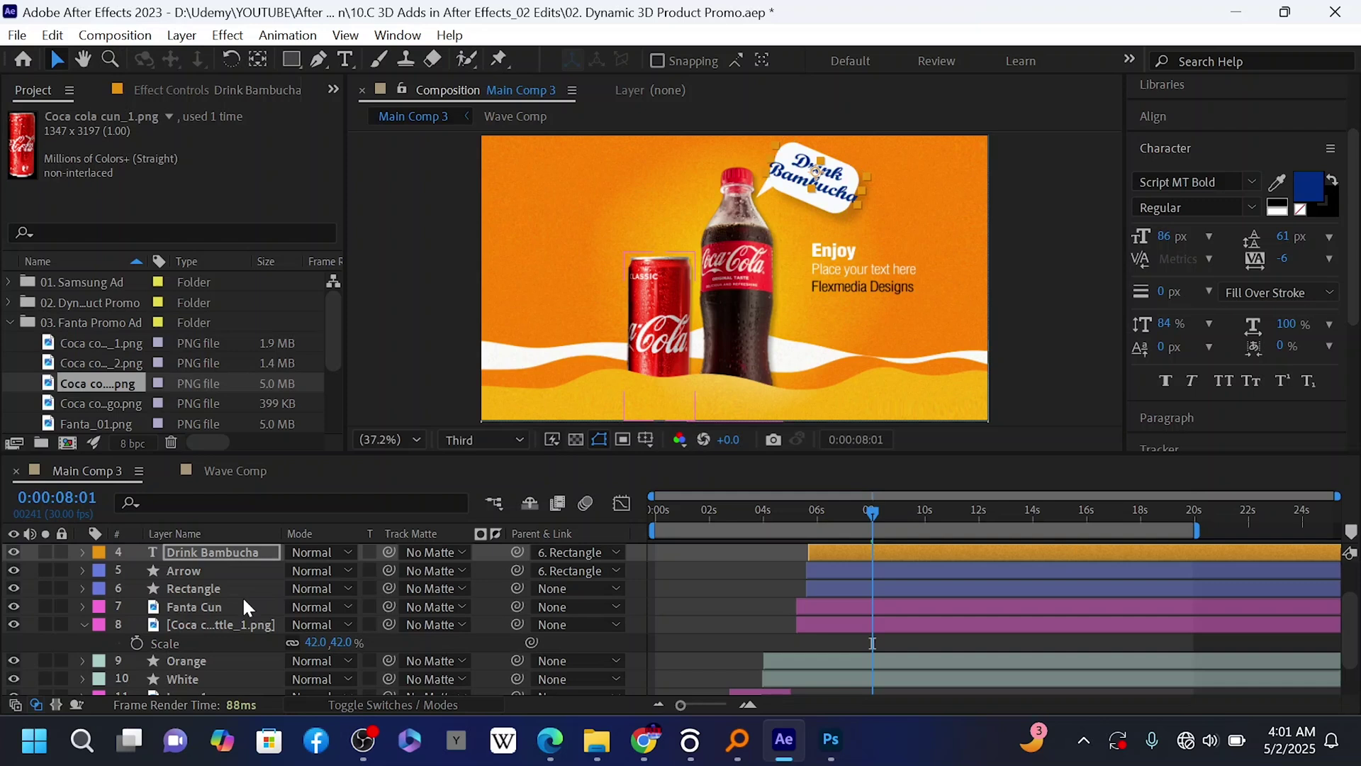
# Set the Drink Bambucha layer's Scale to 80%, keyframed at the current time.
pyautogui.press('s')
pyautogui.moveTo(314, 580); pyautogui.dragTo(303, 567)
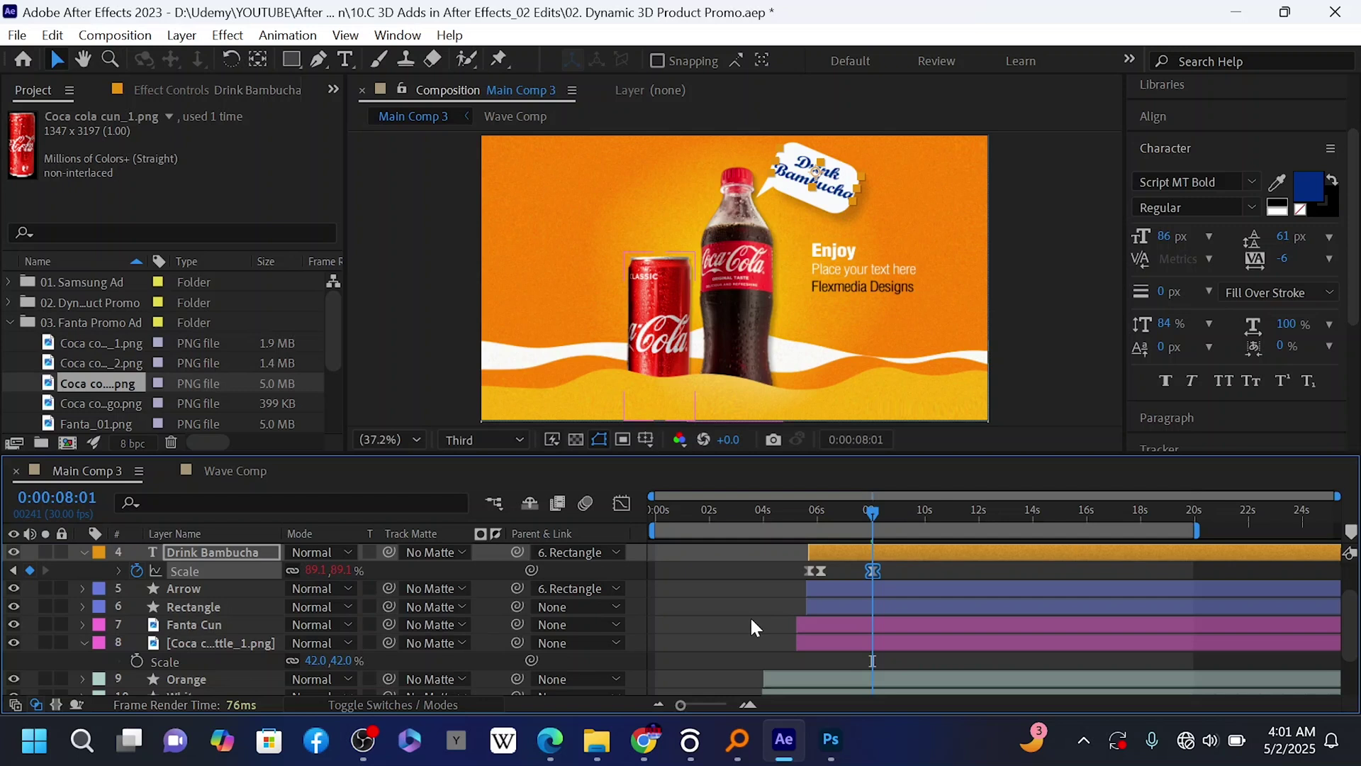
pyautogui.click(645, 606)
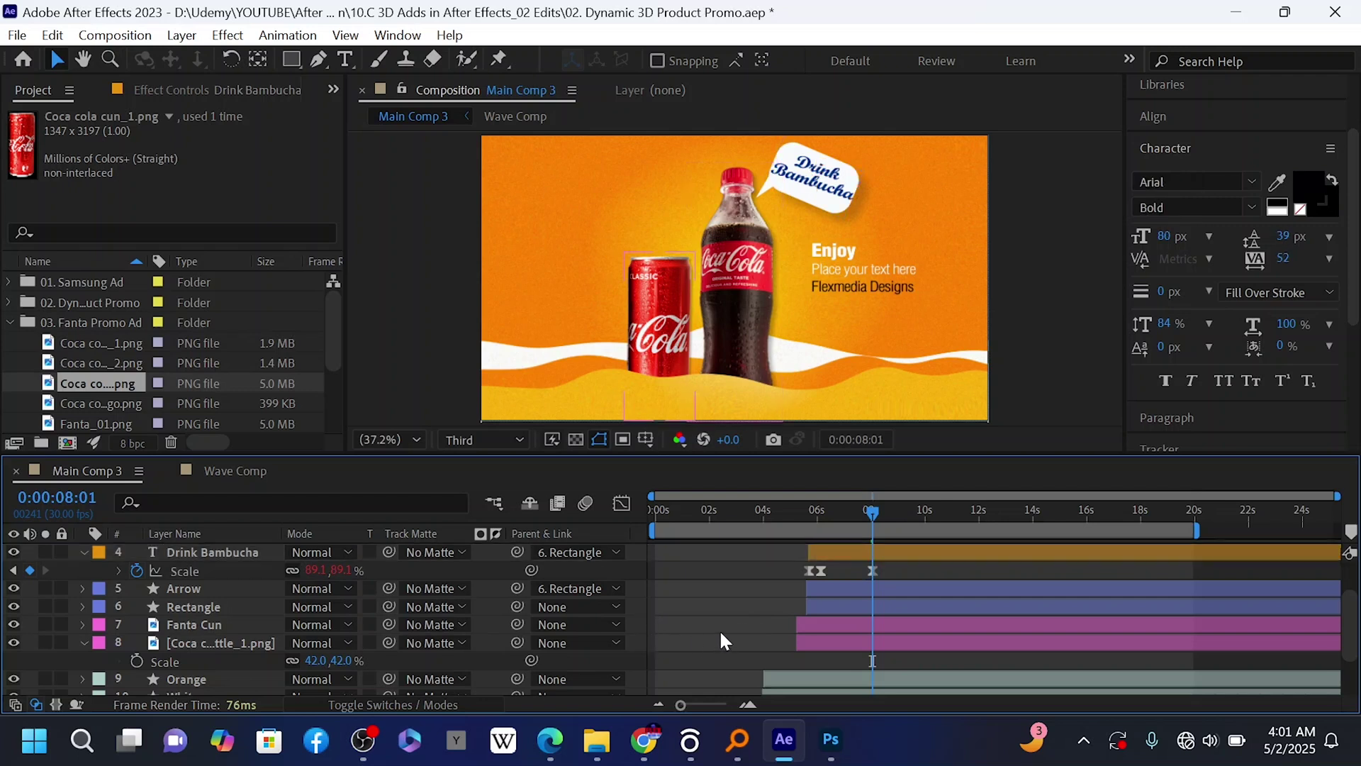
pyautogui.click(217, 552)
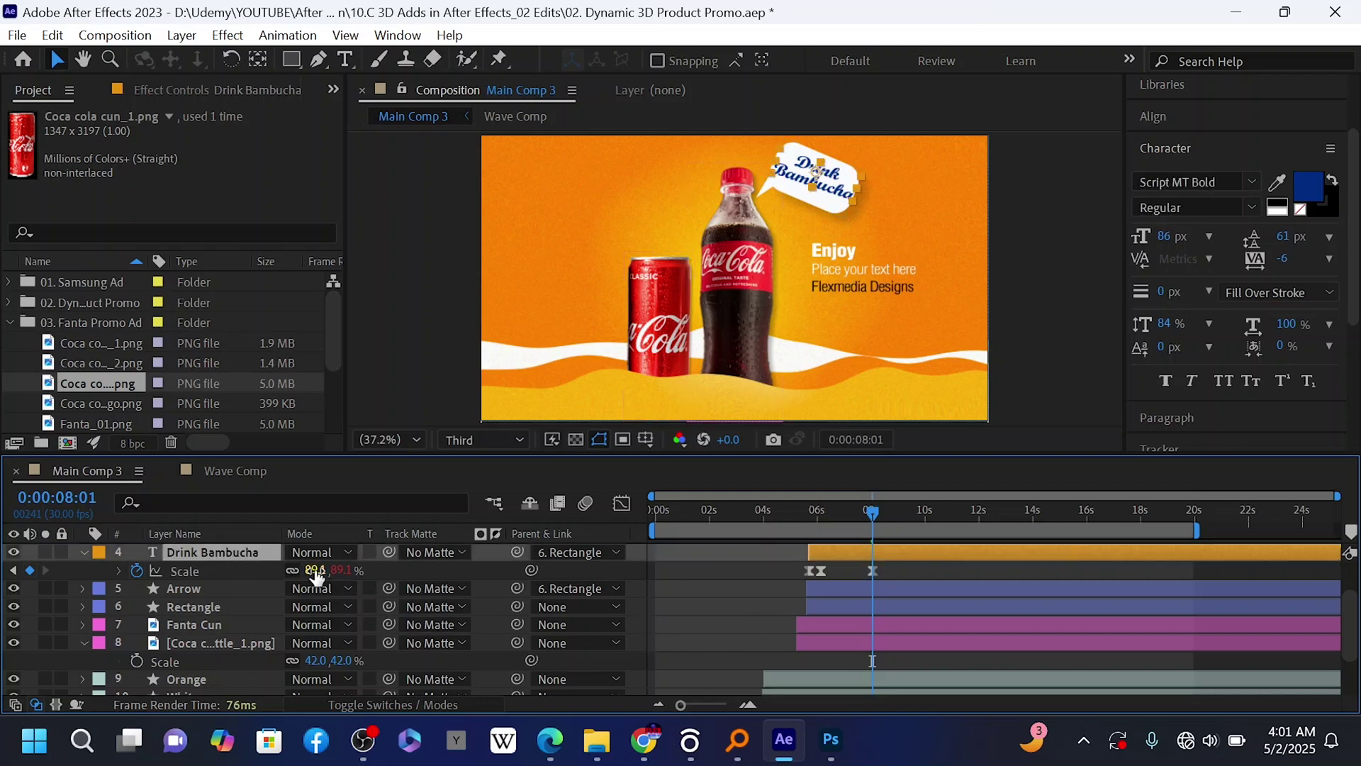
pyautogui.click(317, 570)
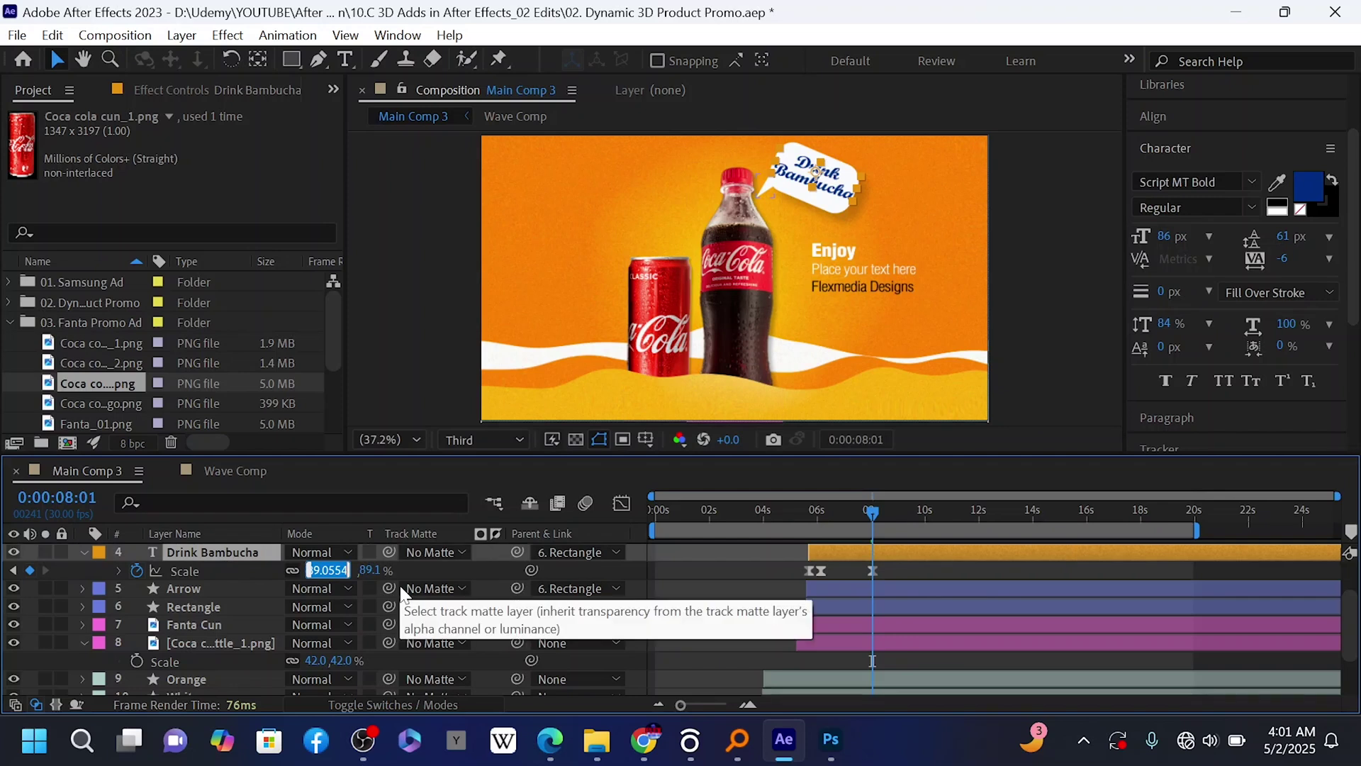
pyautogui.write('80')
pyautogui.press('Return')
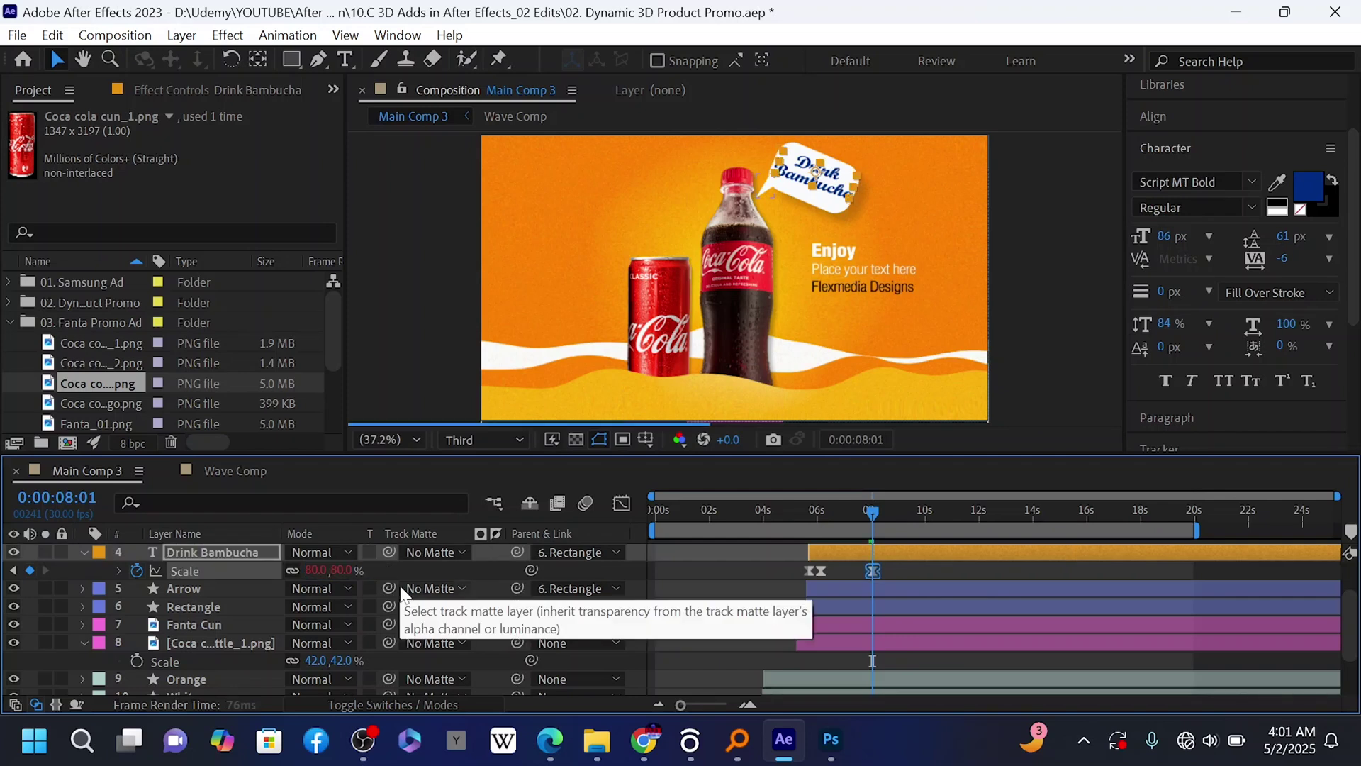
pyautogui.click(630, 583)
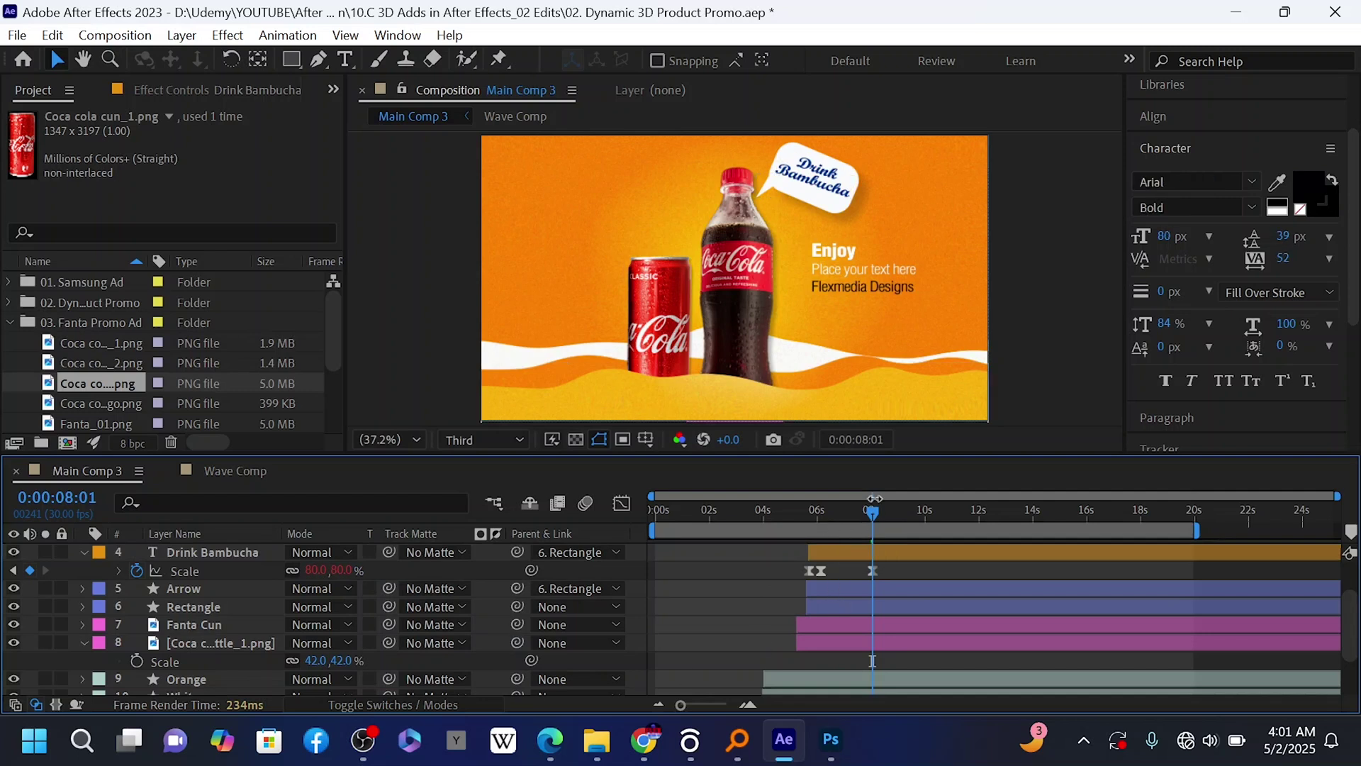
# Replace the two lines under the Enjoy headline with 'Coca Cola'.
pyautogui.click(207, 571)
pyautogui.scroll(3, 209, 568)
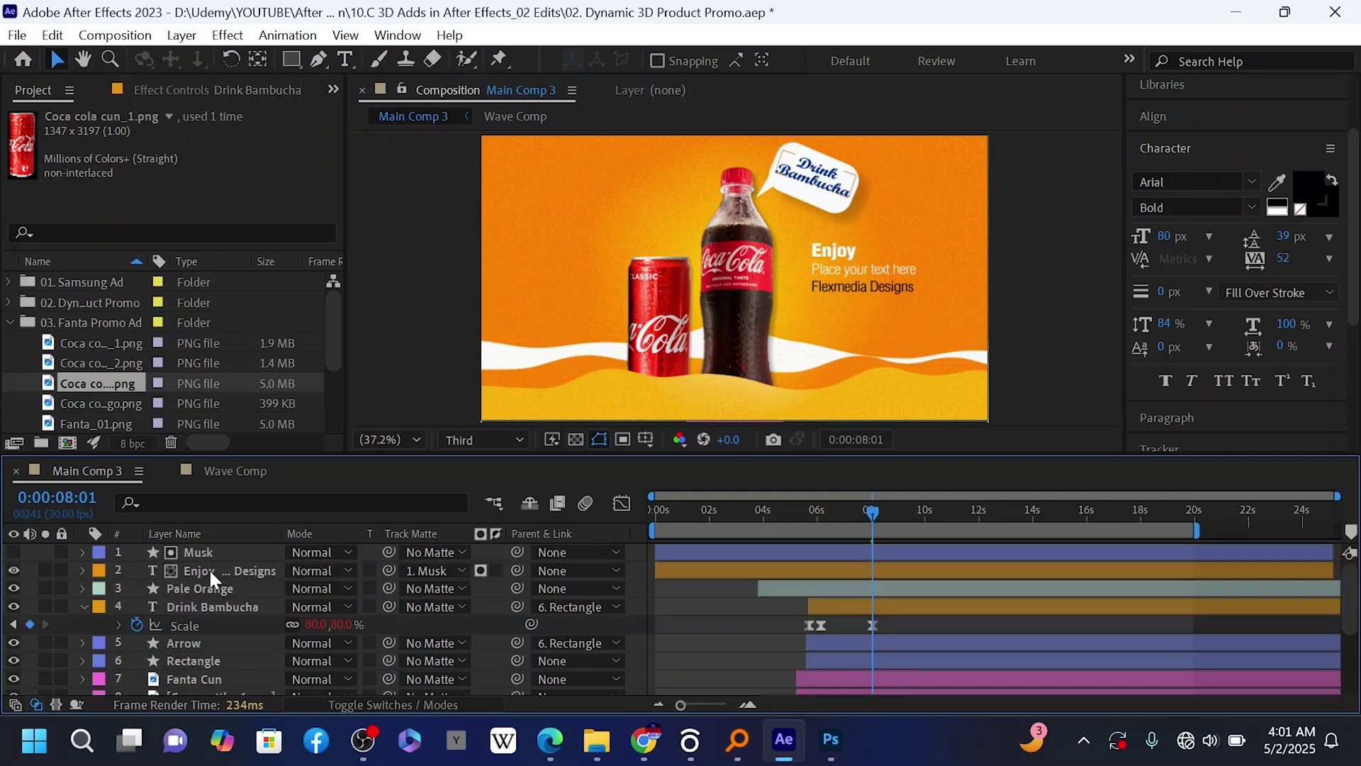
pyautogui.click(218, 566)
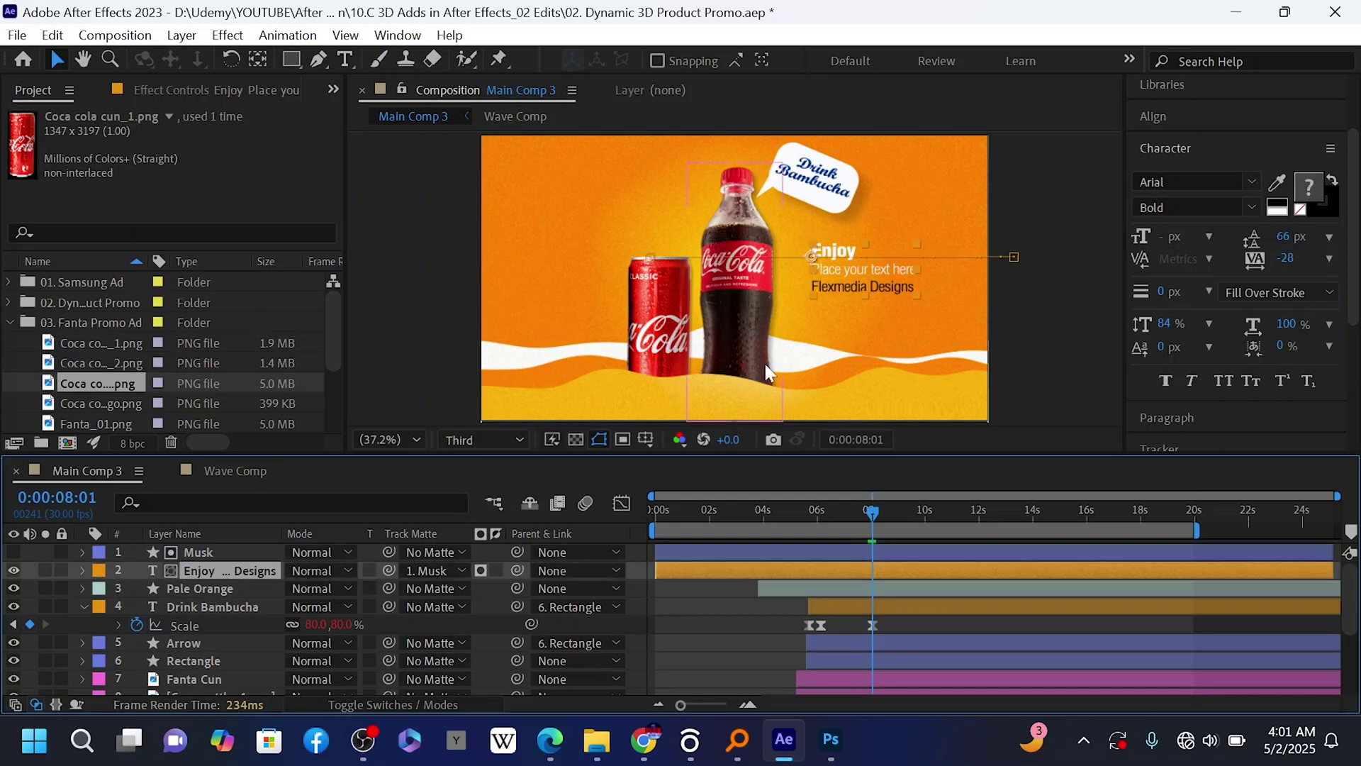
pyautogui.doubleClick(870, 291)
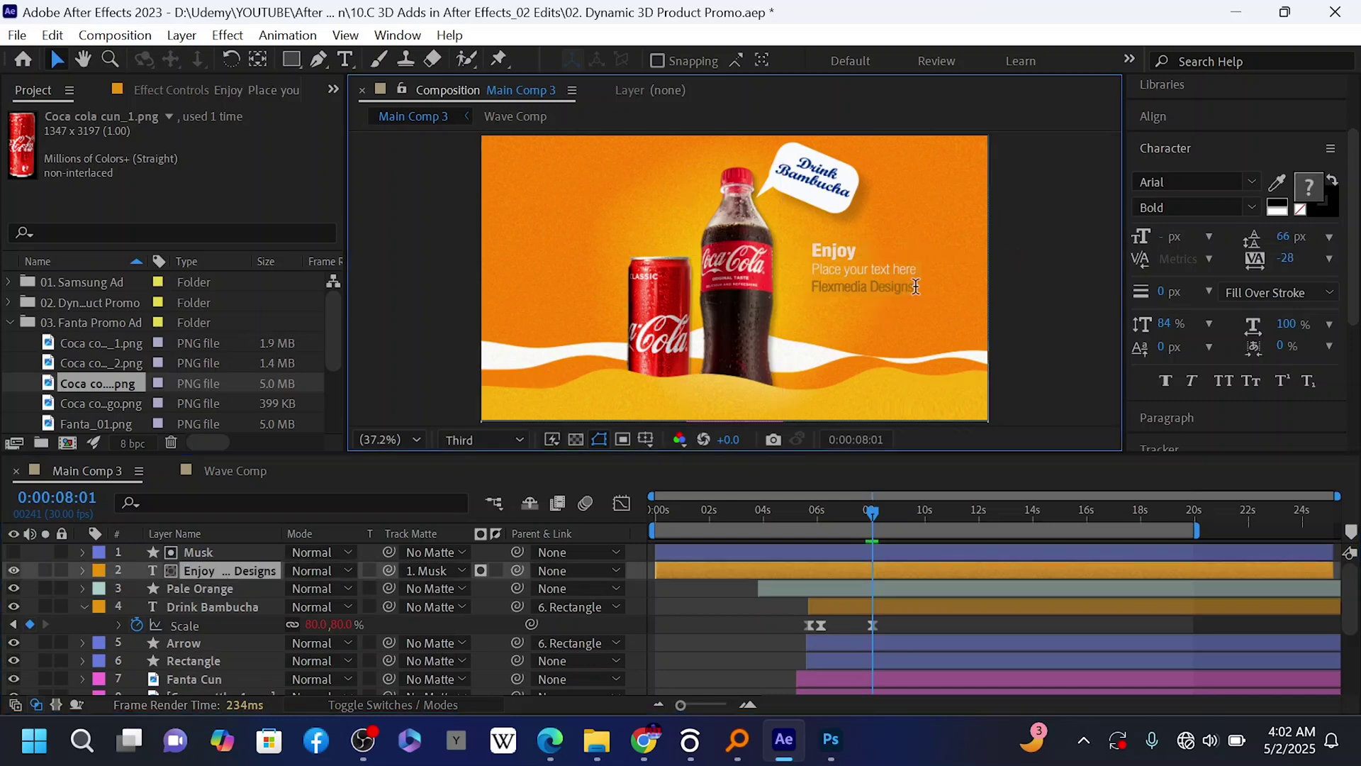
pyautogui.click(826, 273)
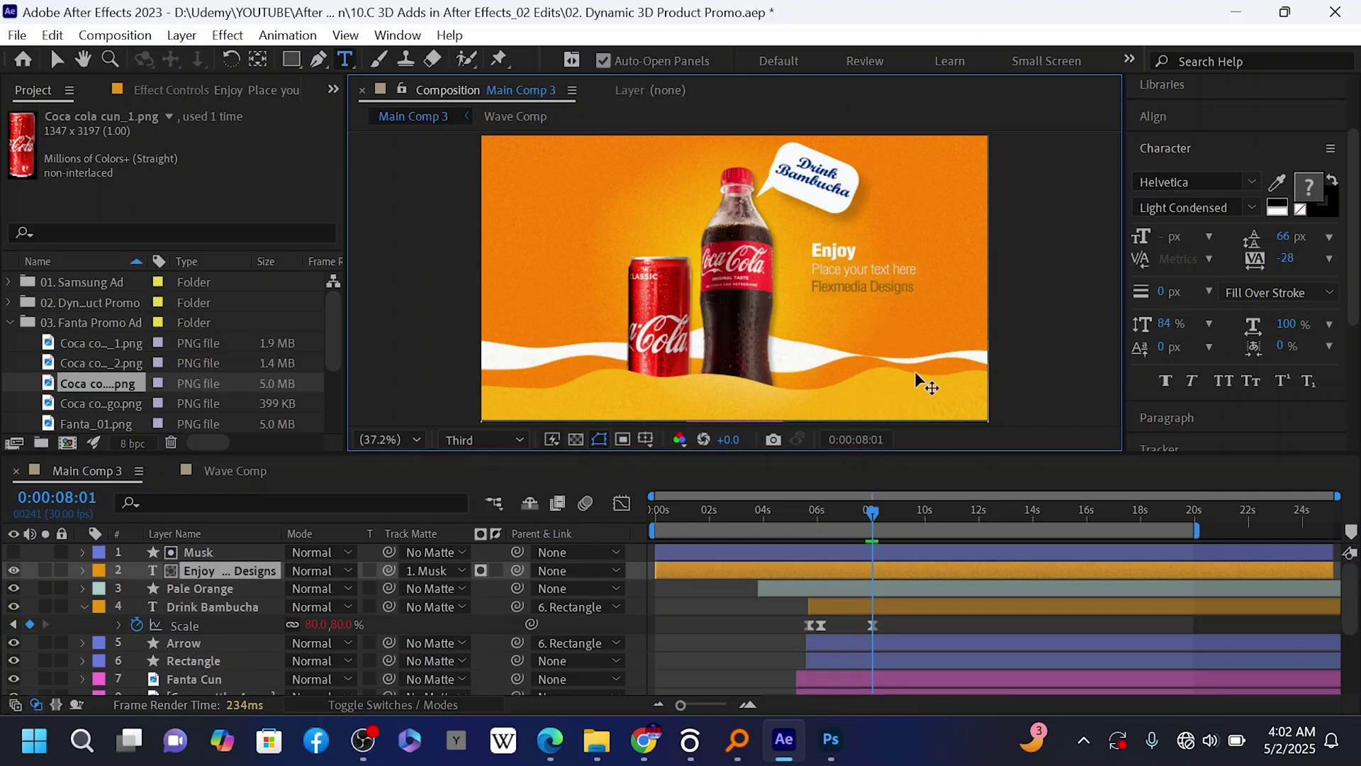
pyautogui.write('Co')
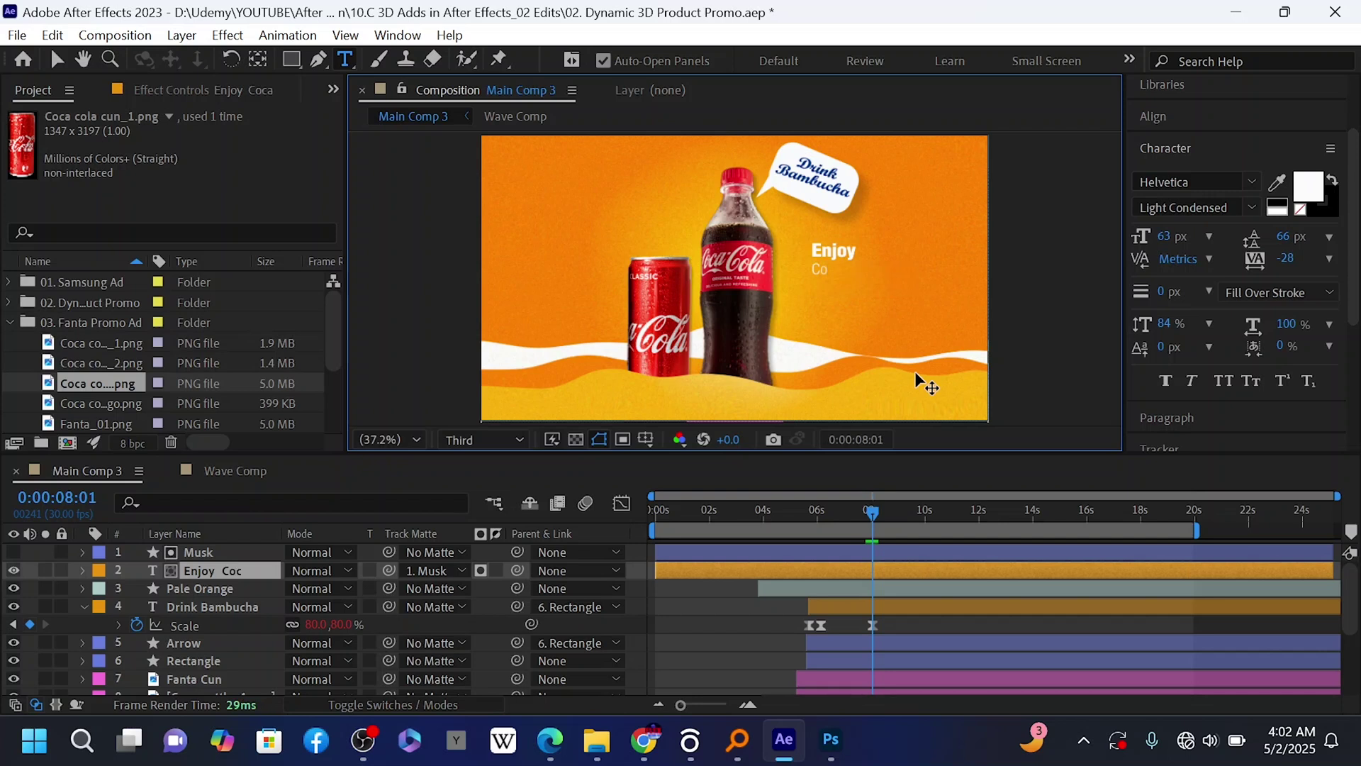
pyautogui.write('ca Cola')
pyautogui.click(638, 600)
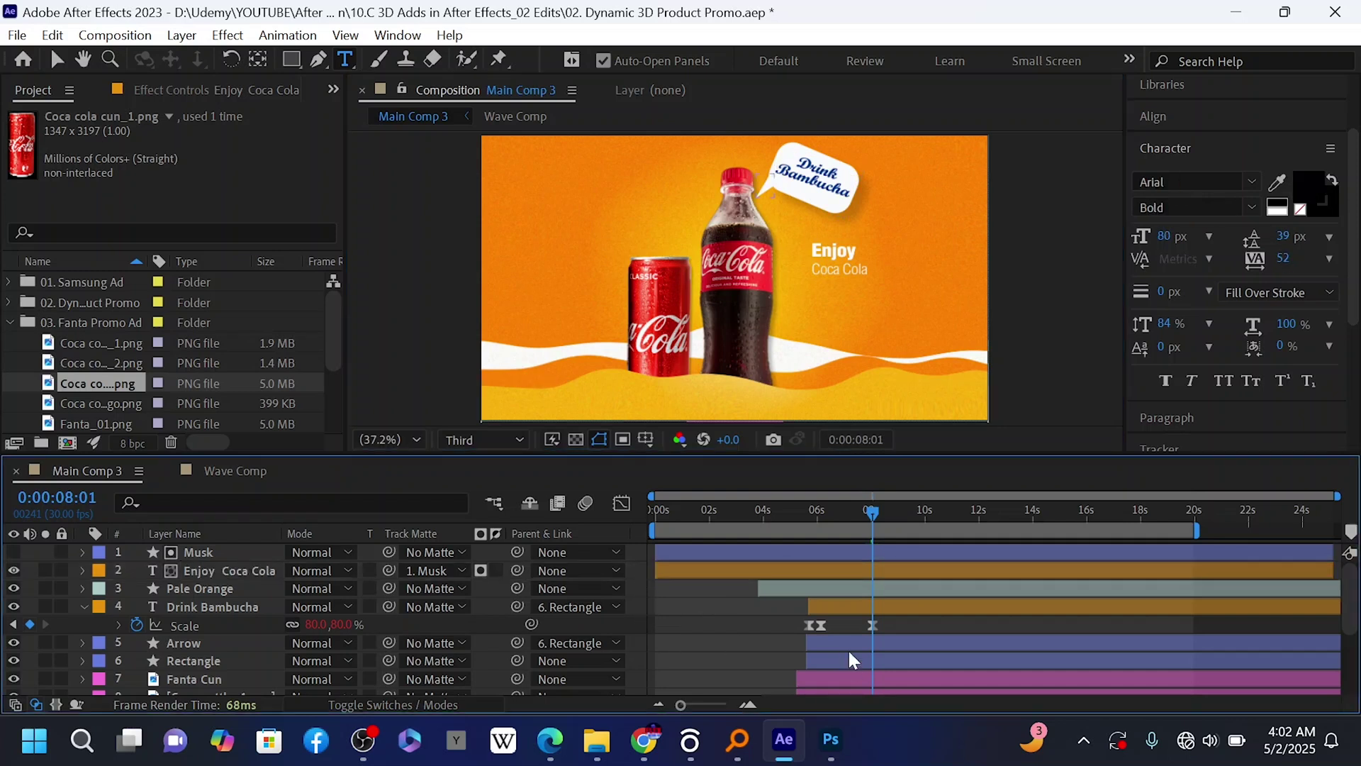
# Make the Coca Cola line bolder with Faux Bold in the Character panel.
pyautogui.click(217, 569)
pyautogui.click(813, 274)
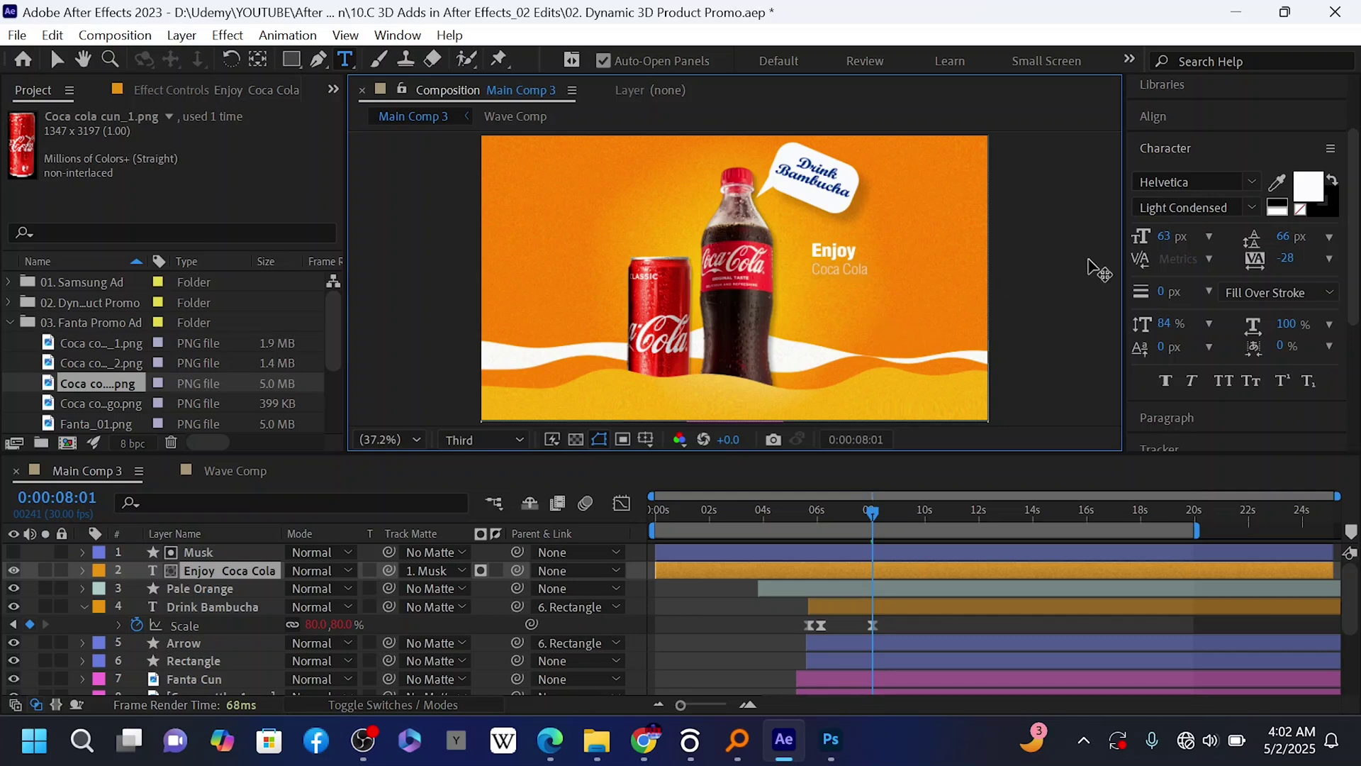
pyautogui.click(1165, 382)
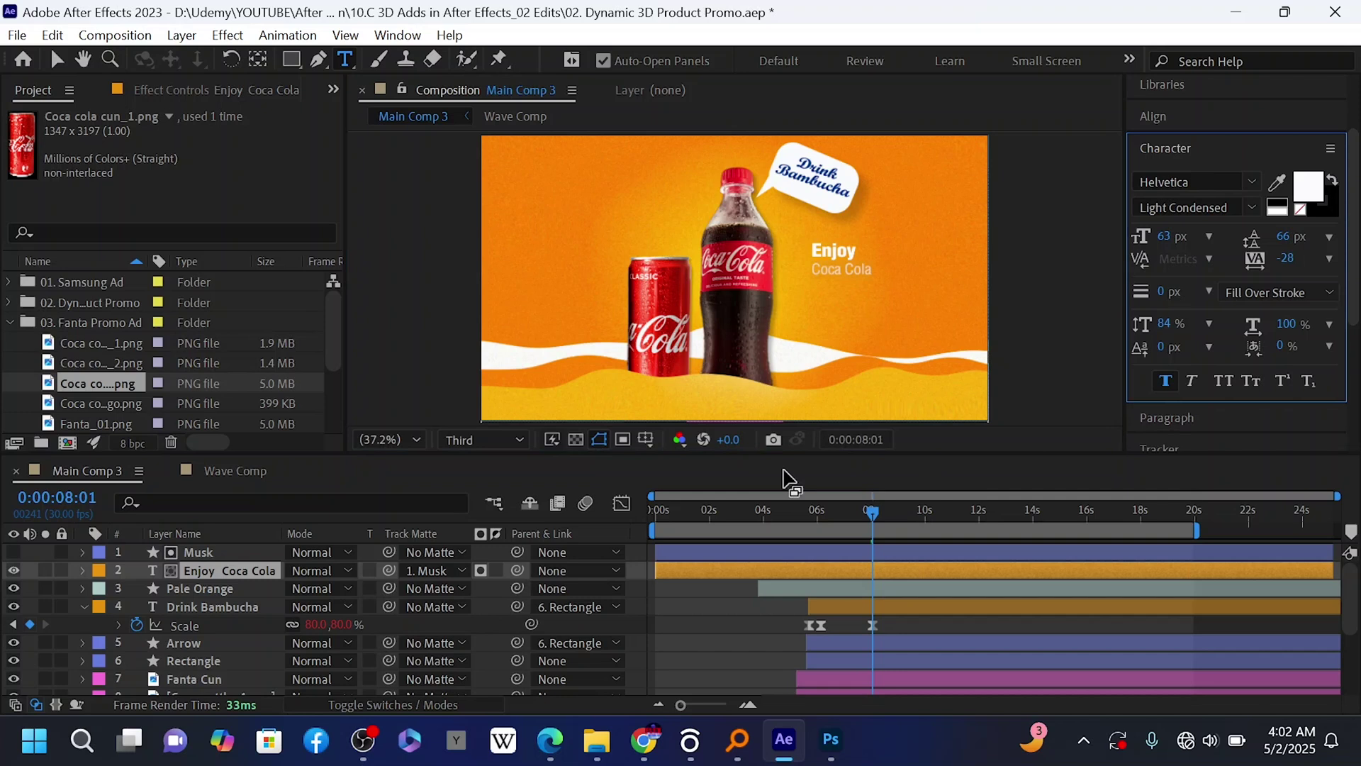
pyautogui.scroll(-5, 216, 625)
# Inside the Wave Comp precomp, set the White layer's Gradient Ramp end colour to red.
pyautogui.click(207, 668)
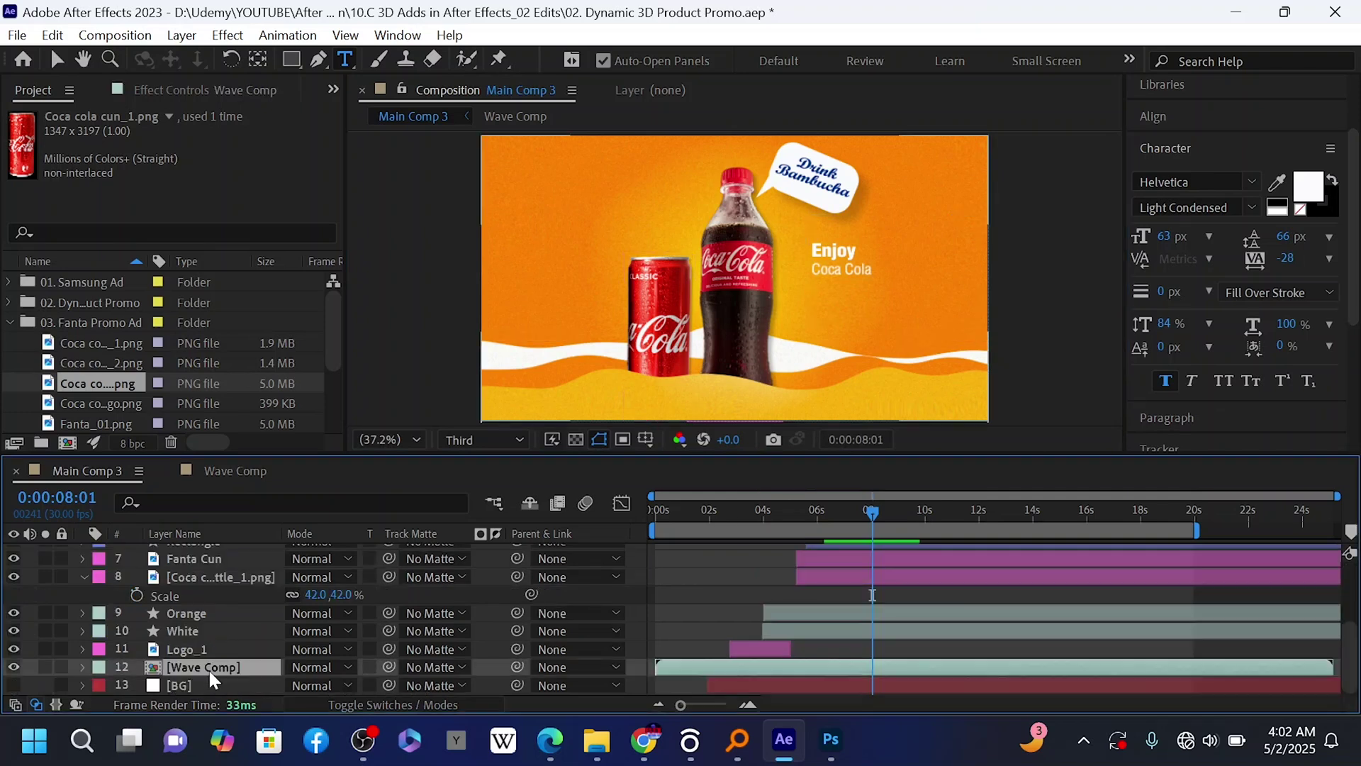
pyautogui.doubleClick(206, 668)
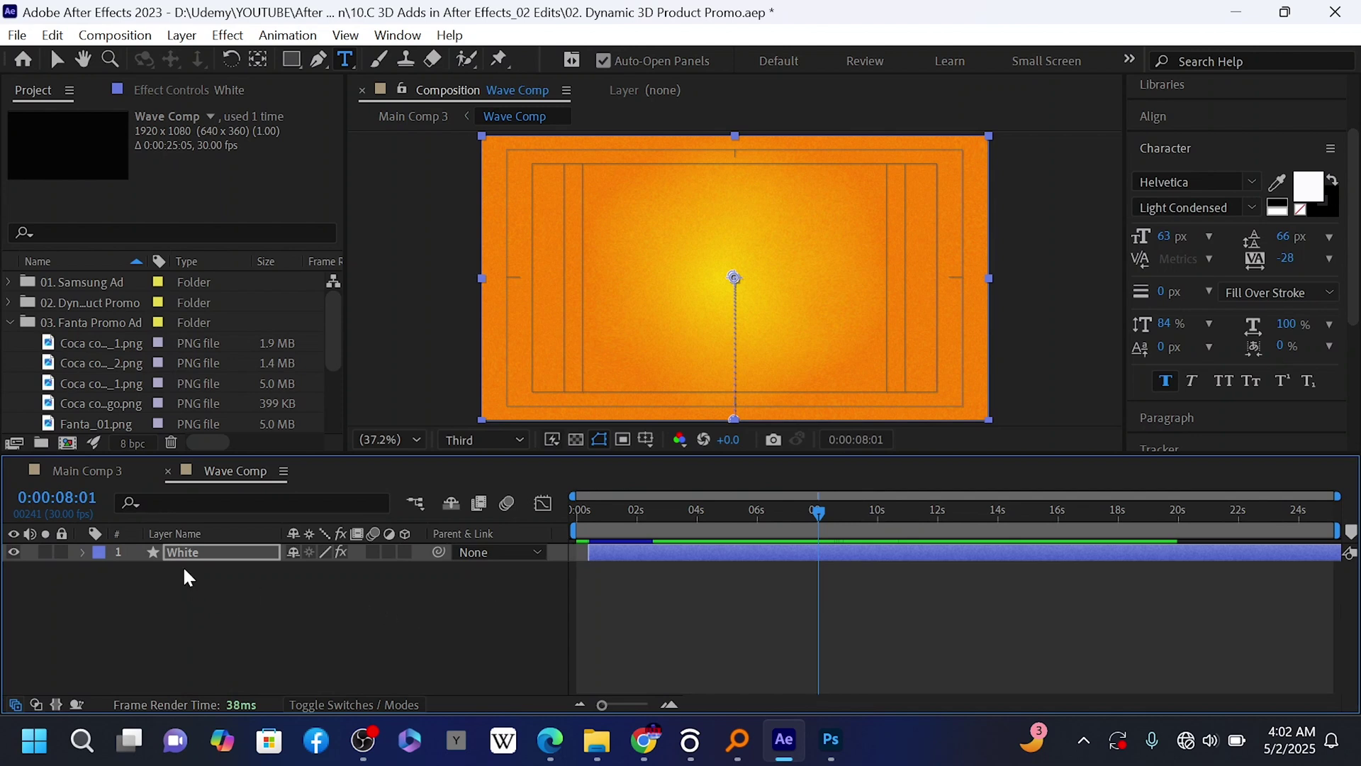
pyautogui.click(177, 89)
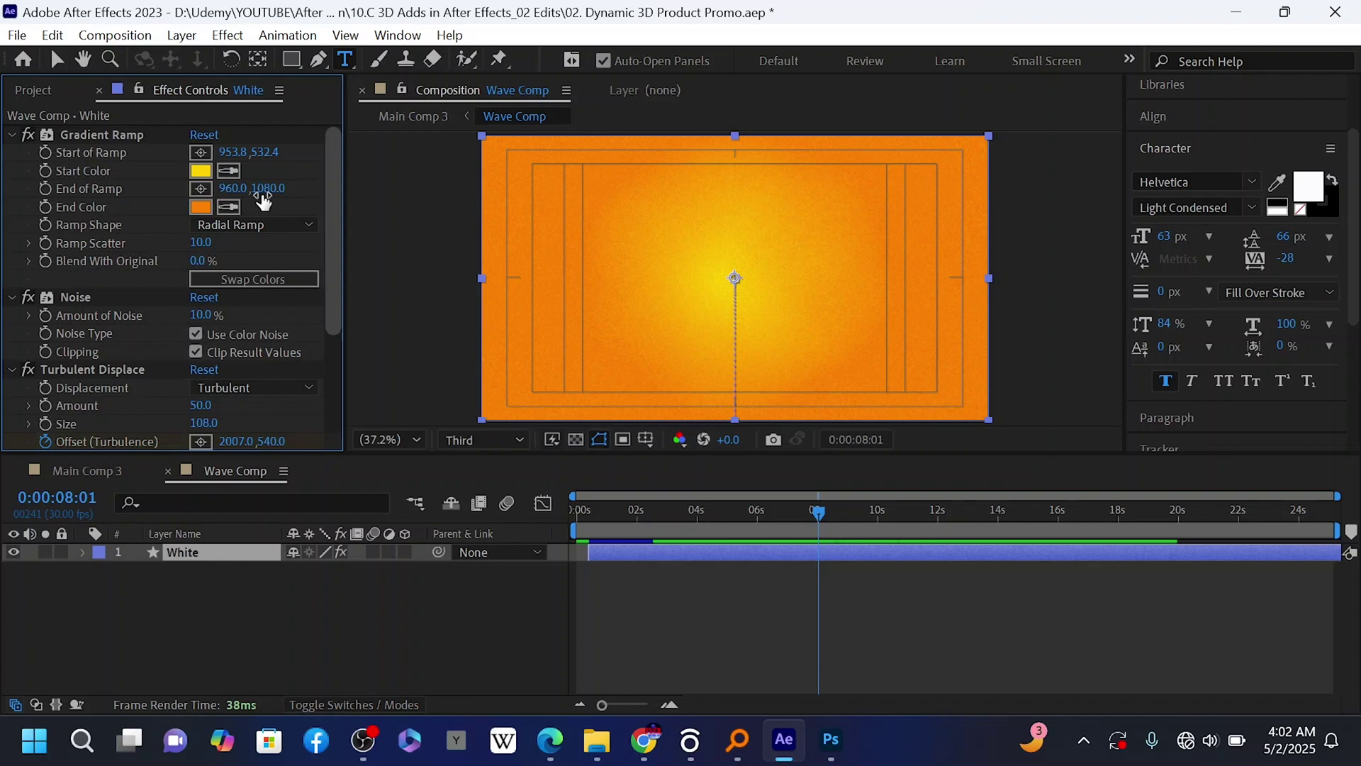
pyautogui.click(200, 207)
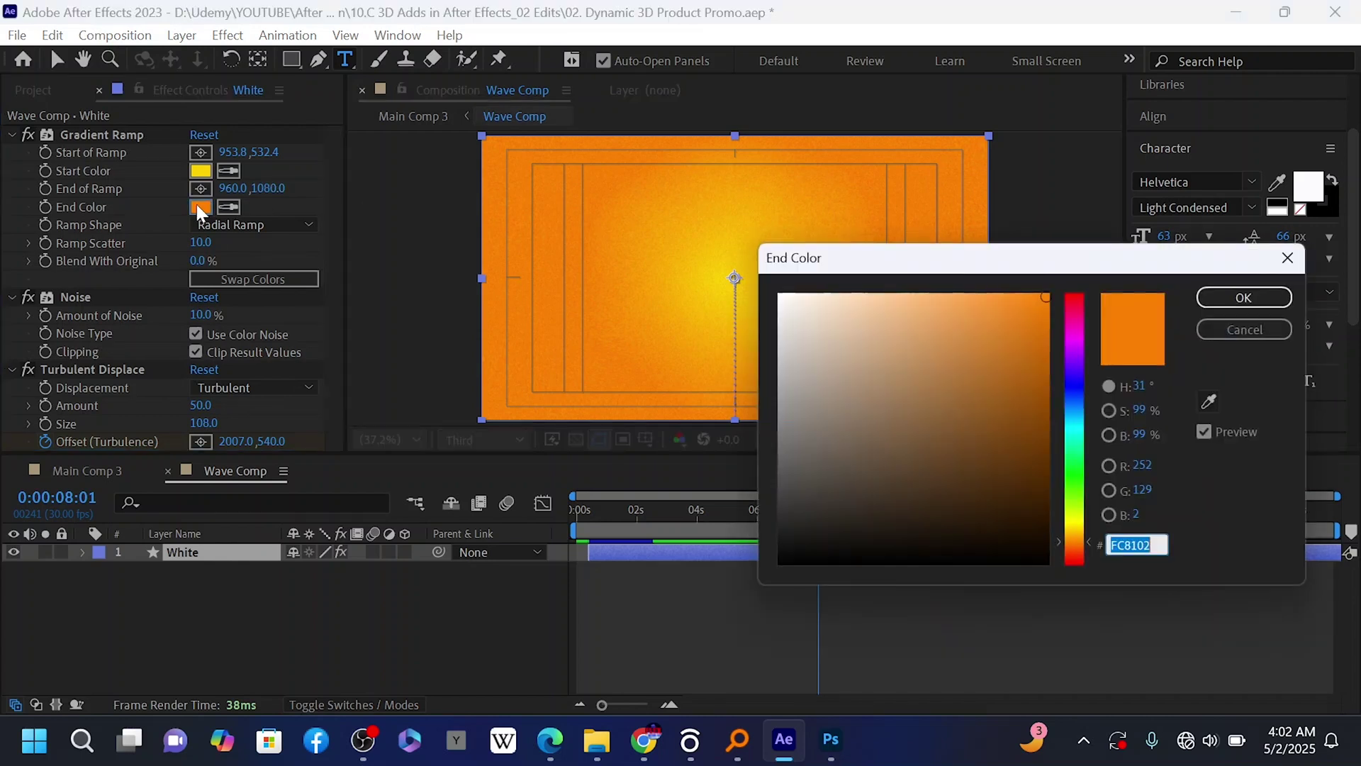
pyautogui.click(1072, 294)
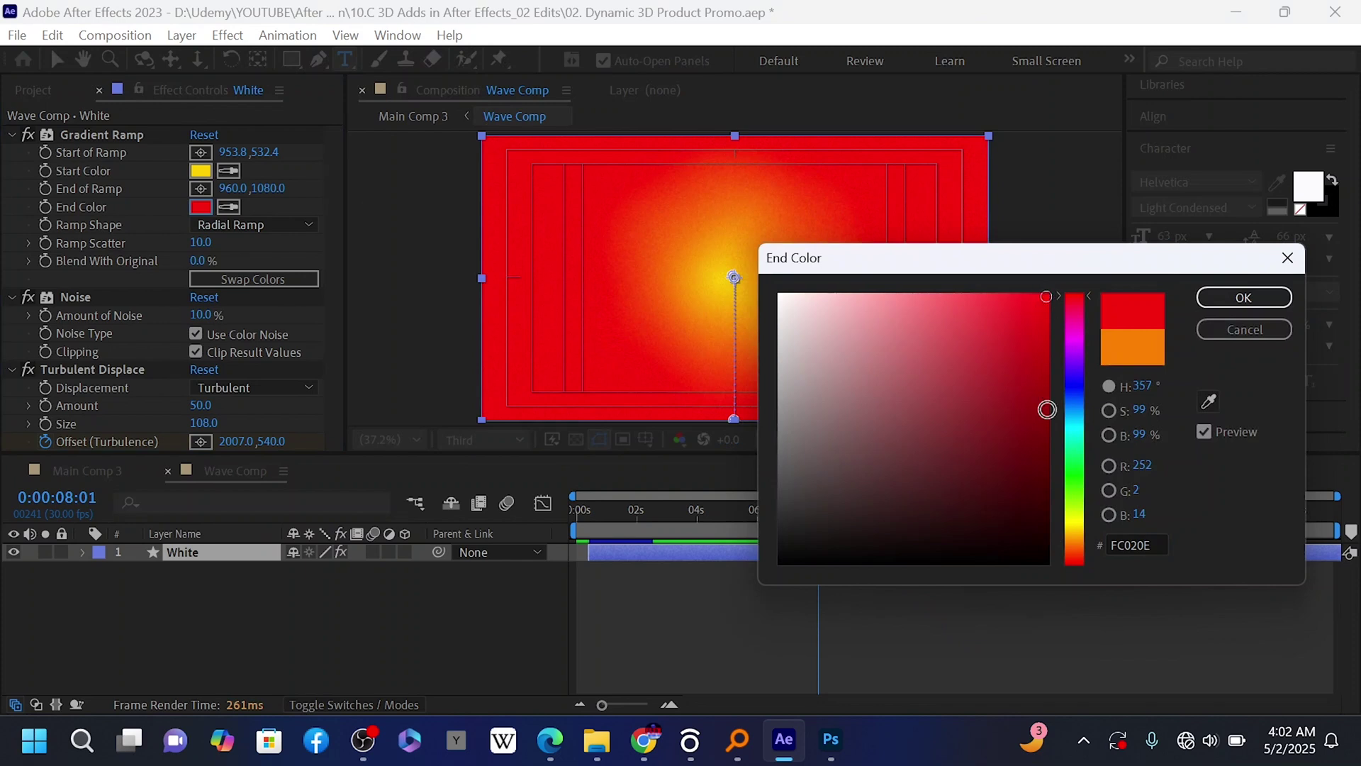
pyautogui.press('Return')
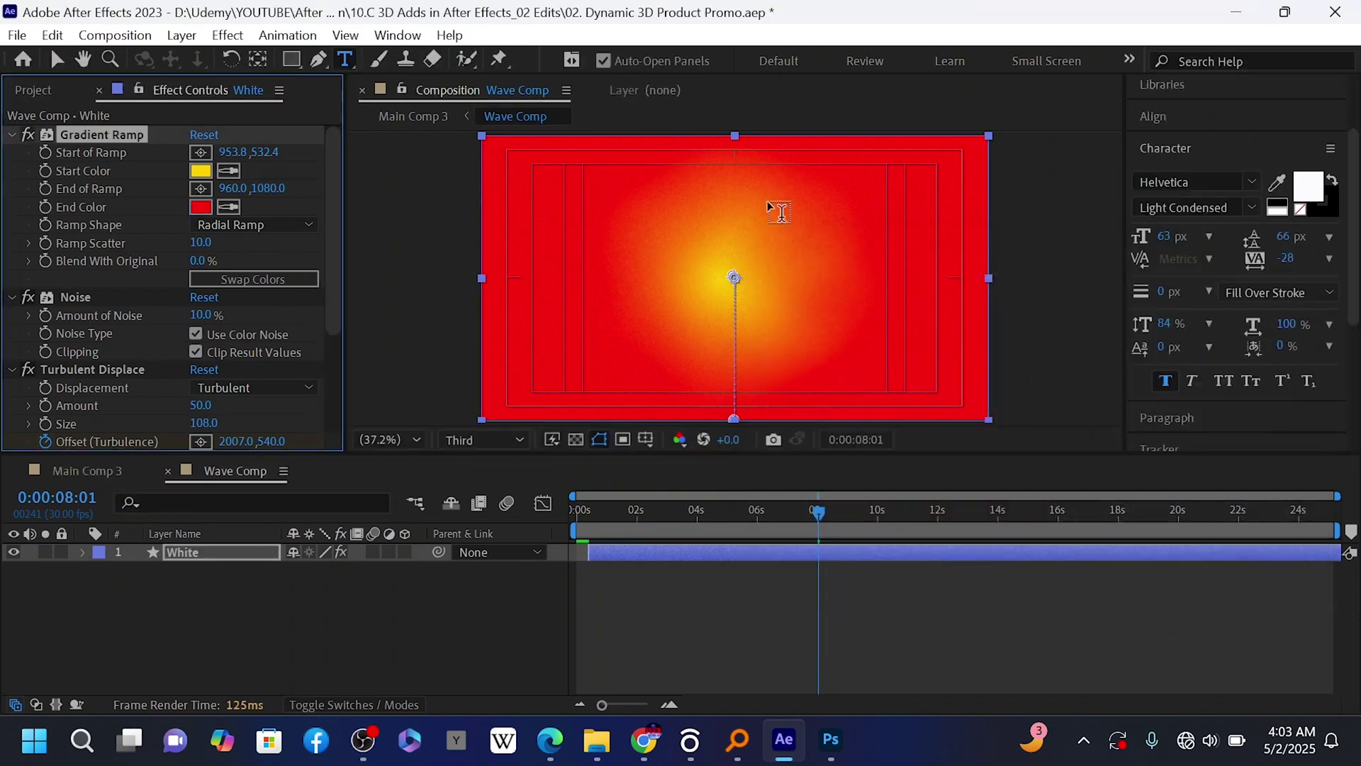
# Set the gradient's start colour to near-white FEFEFC, keeping the red end colour.
pyautogui.click(201, 207)
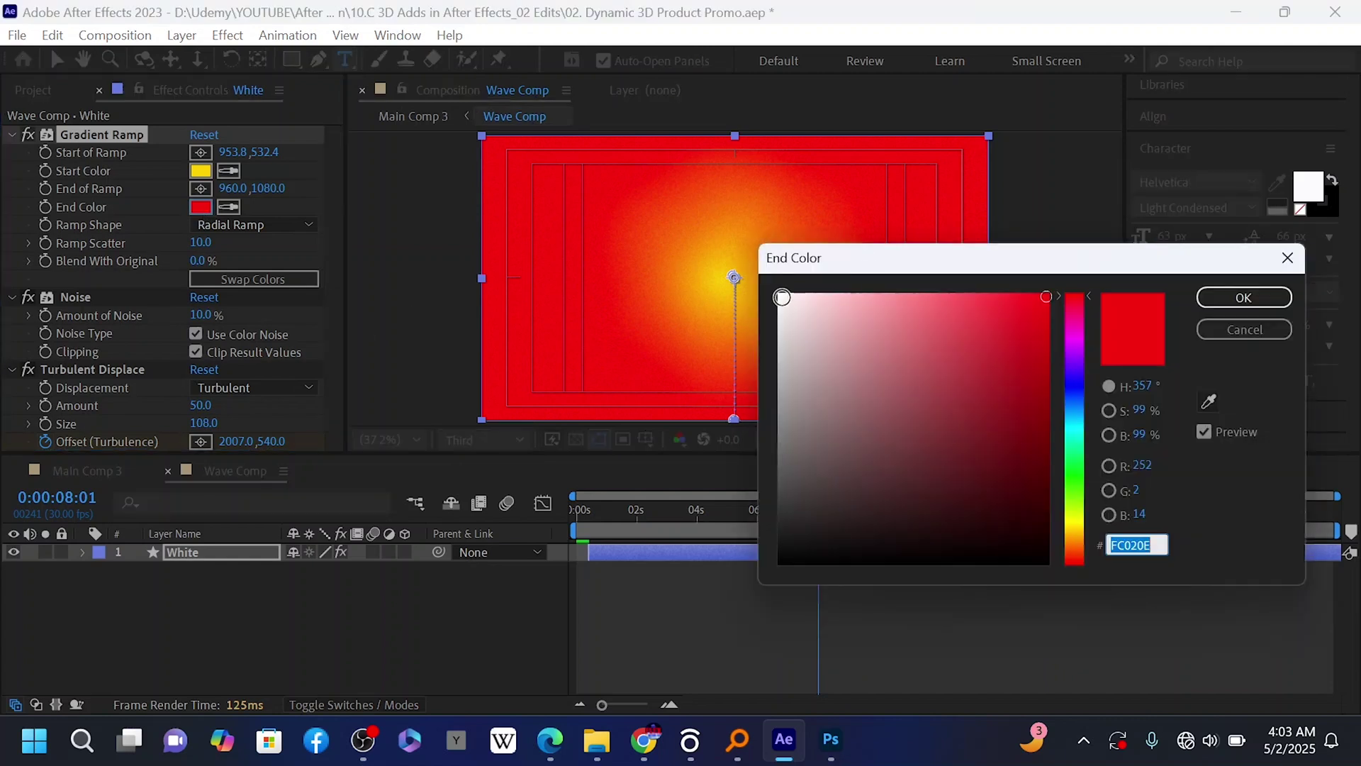
pyautogui.click(783, 297)
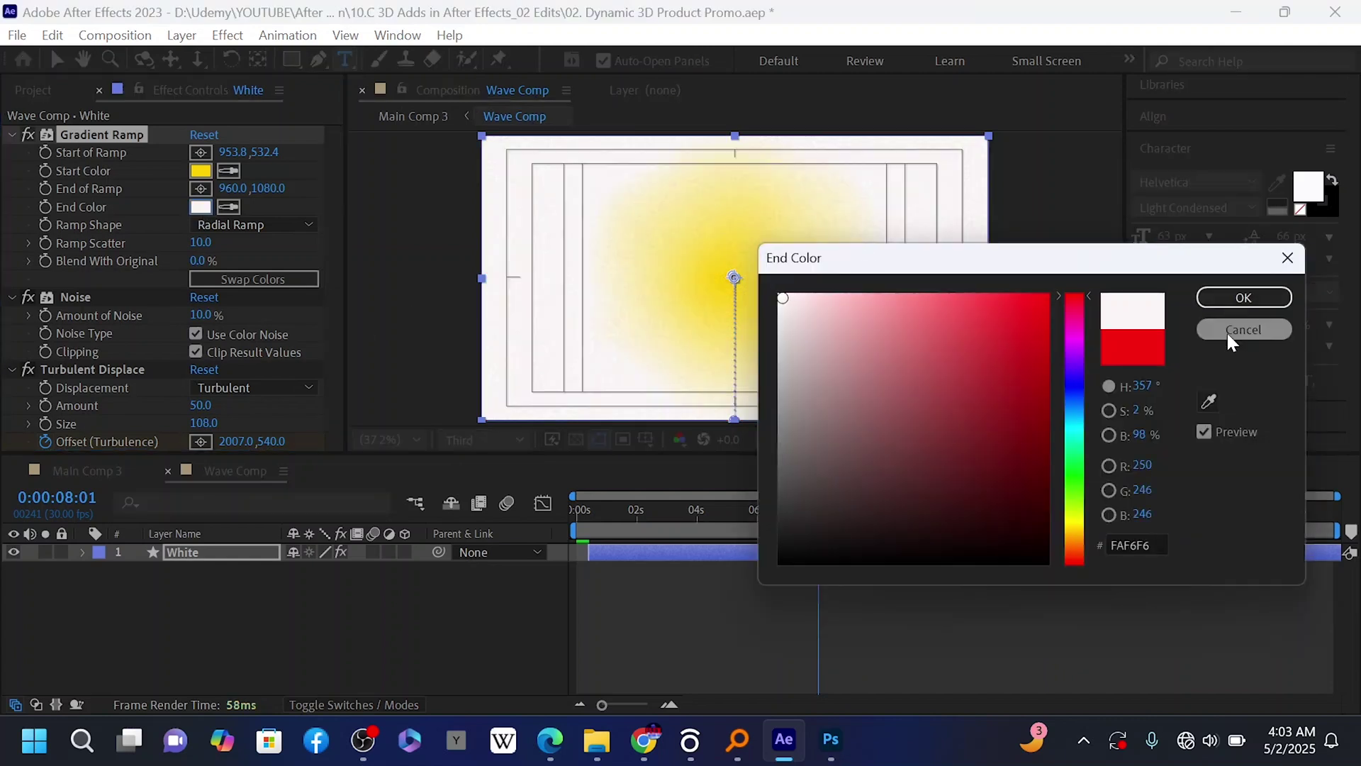
pyautogui.click(1228, 330)
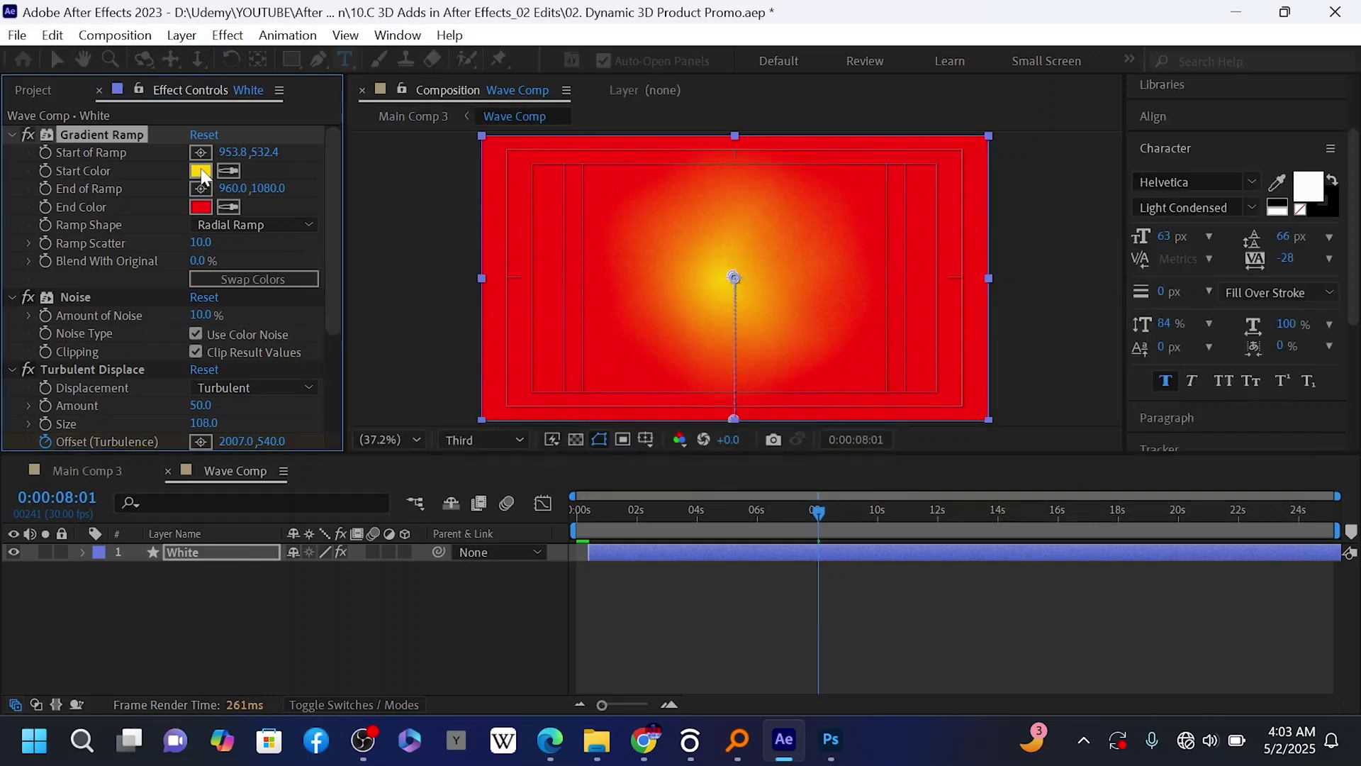
pyautogui.click(201, 171)
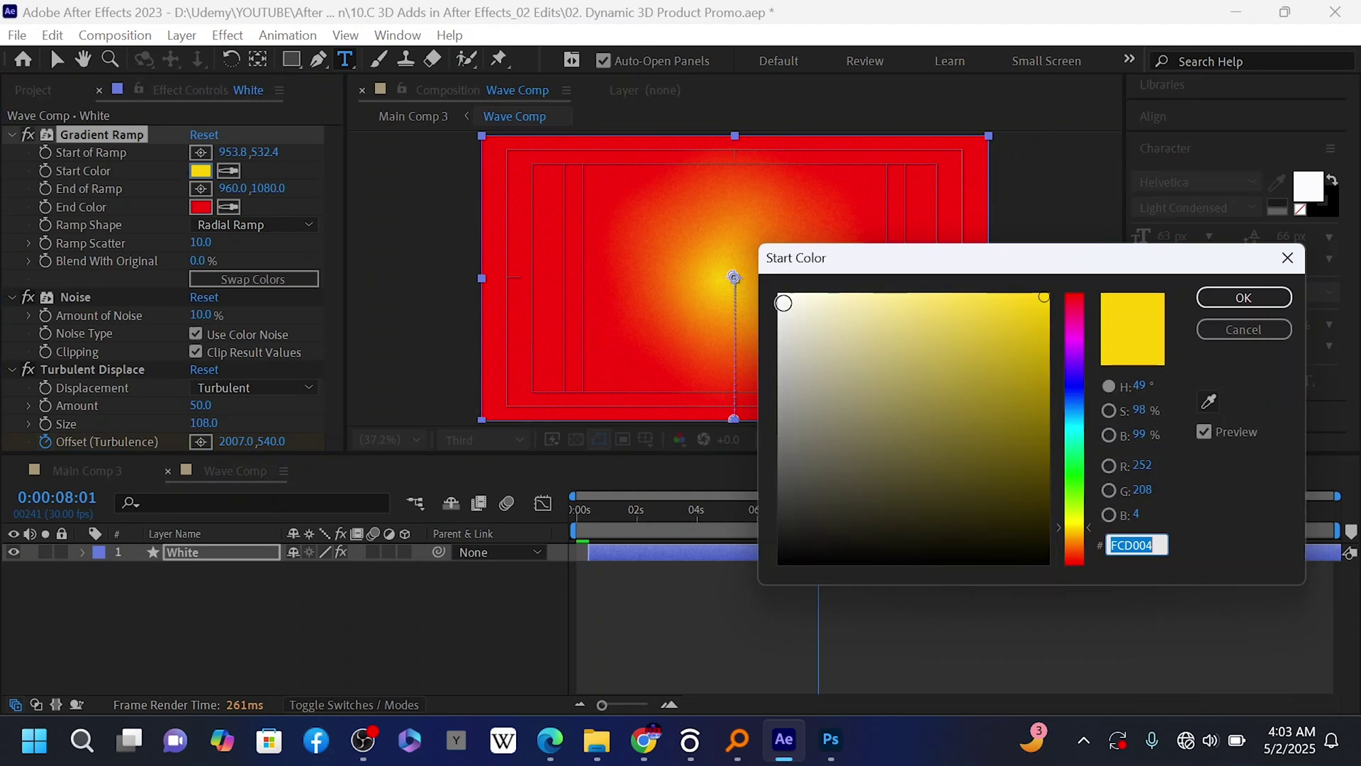
pyautogui.click(780, 295)
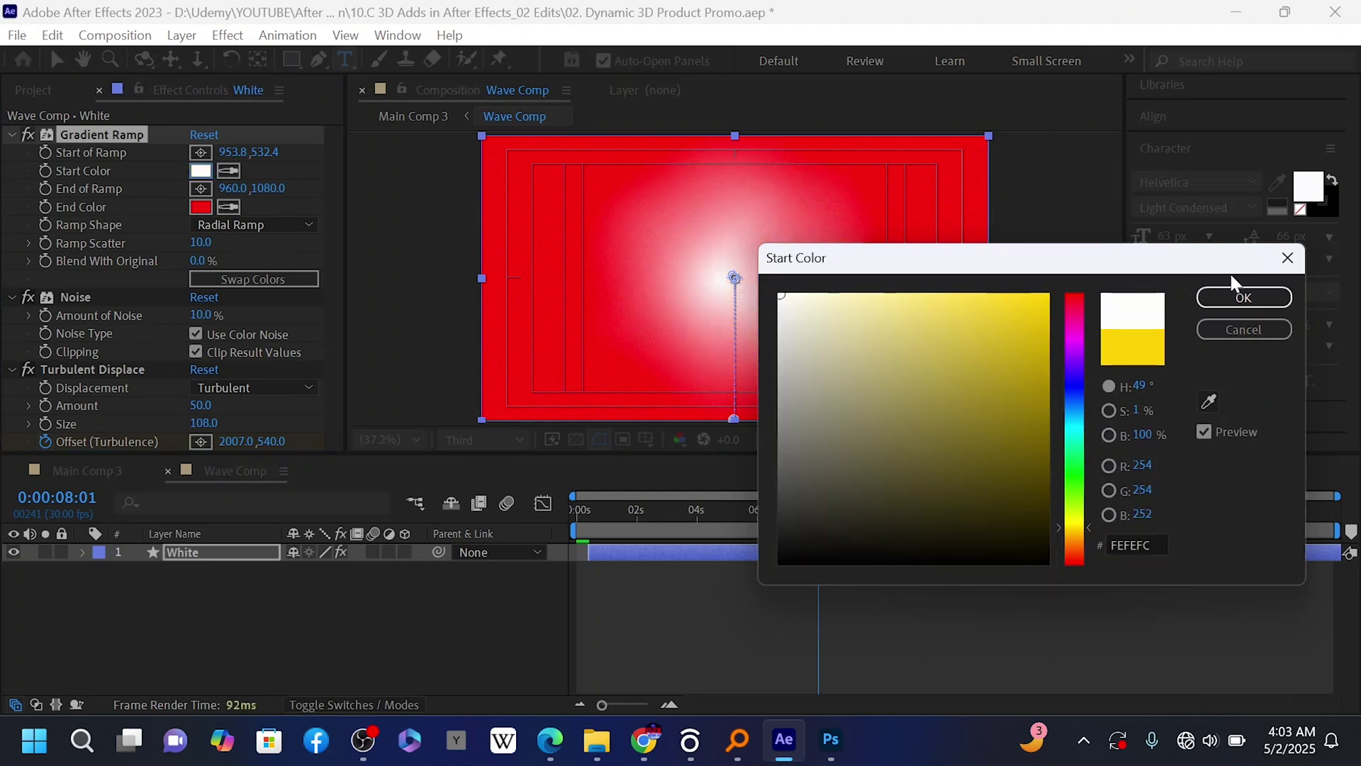
pyautogui.click(1240, 298)
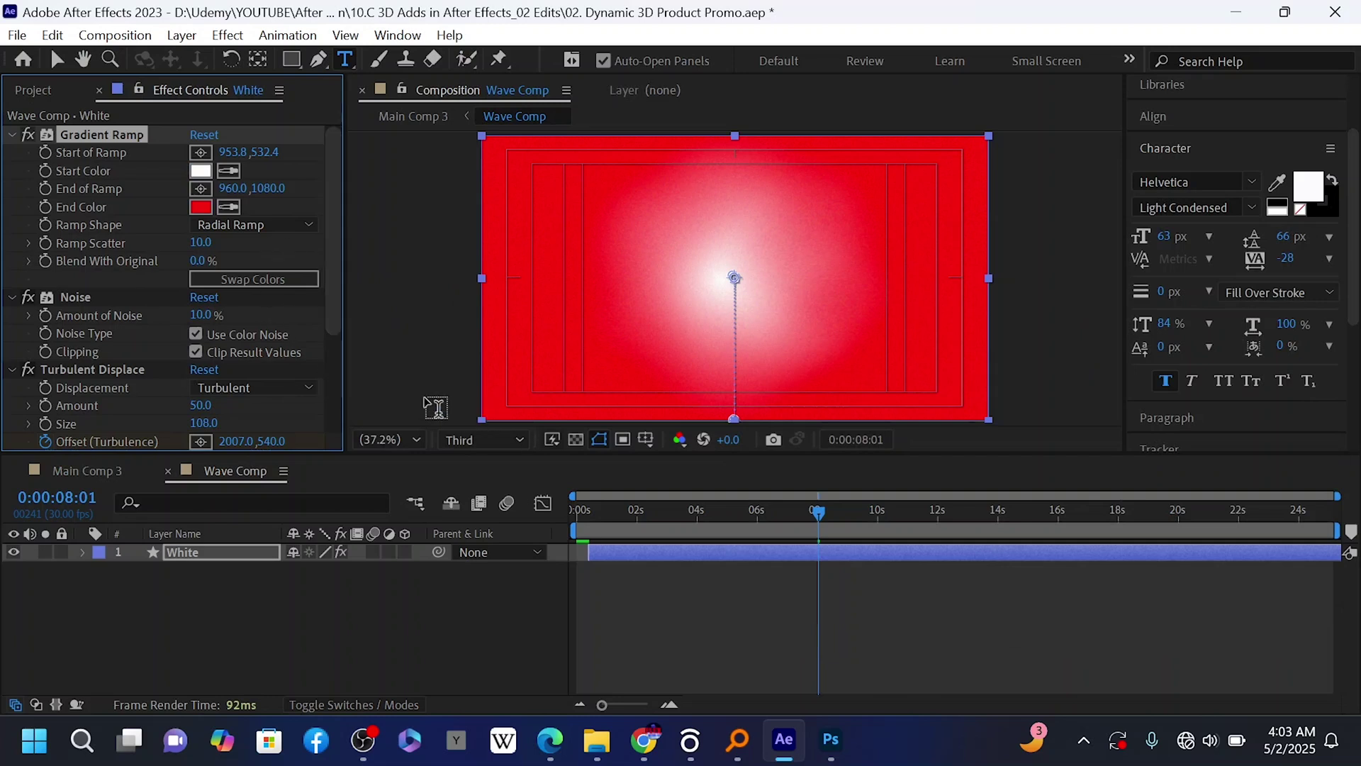
# Make the White wave layer visible in Main Comp 3.
pyautogui.click(85, 471)
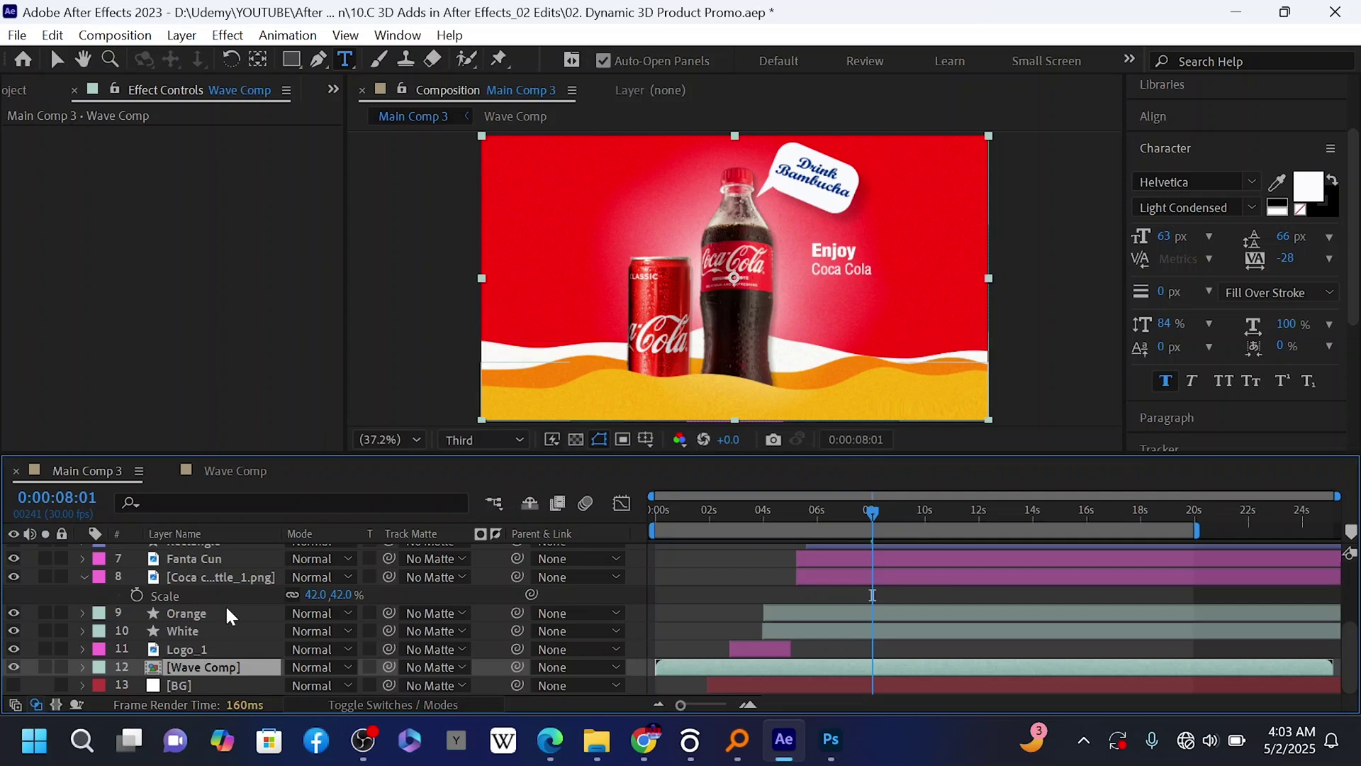
pyautogui.scroll(2, 224, 604)
pyautogui.scroll(-2, 224, 602)
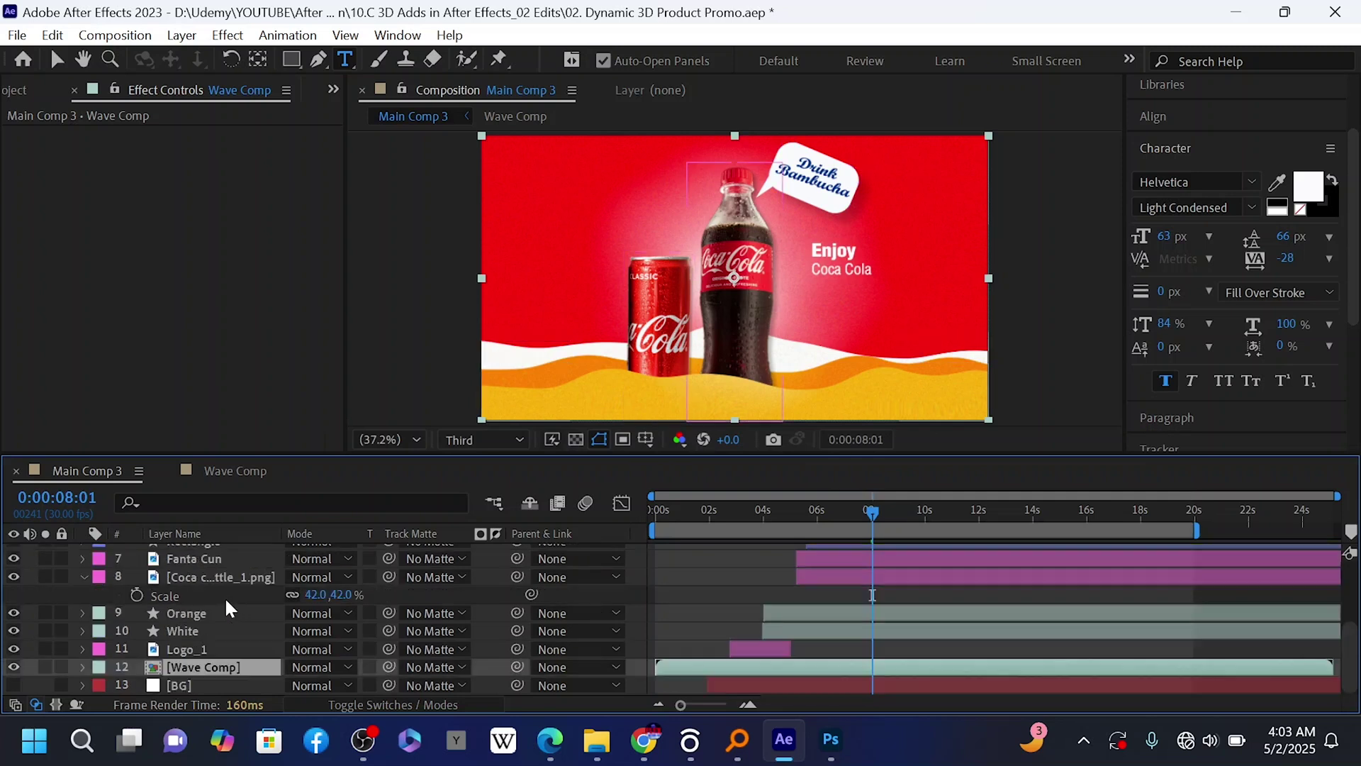
pyautogui.click(187, 624)
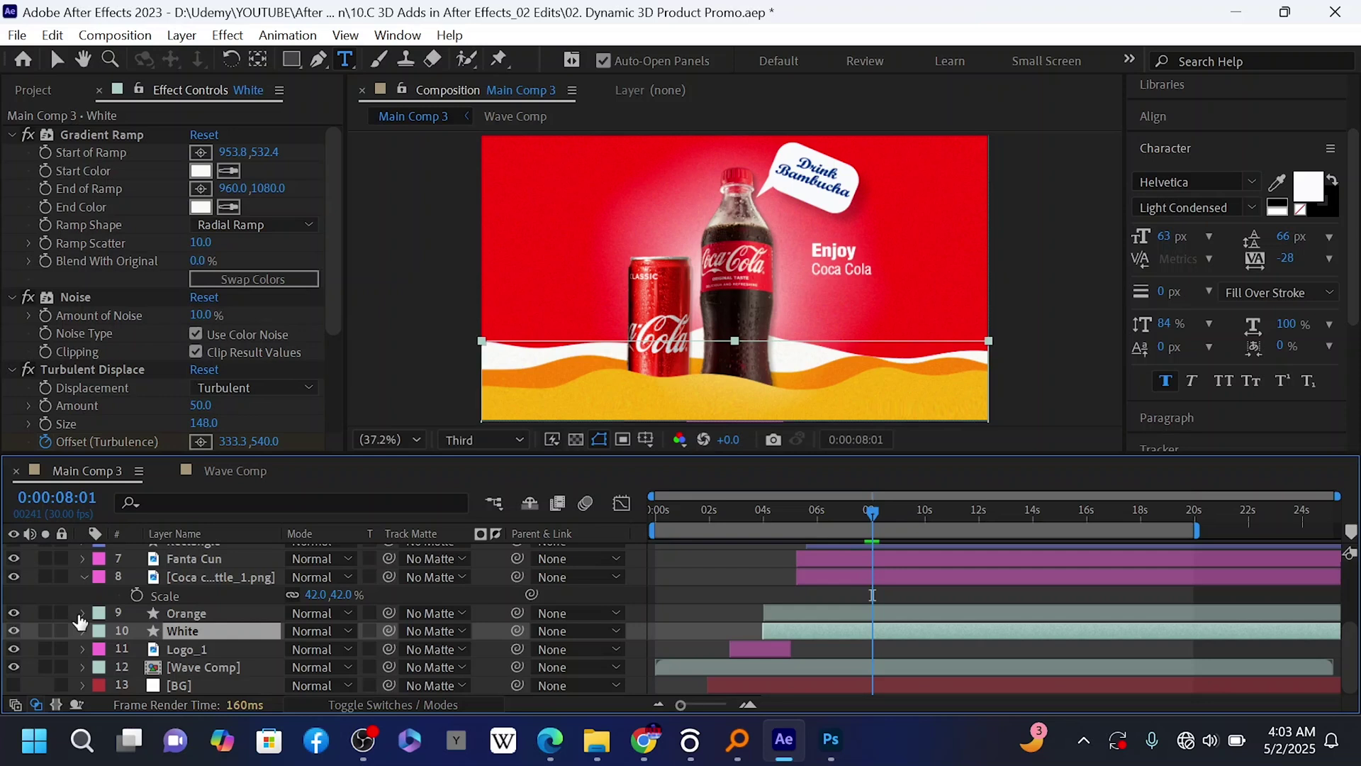
pyautogui.click(15, 628)
# Set the Orange layer's Gradient Ramp end colour to deep red C50918.
pyautogui.click(188, 613)
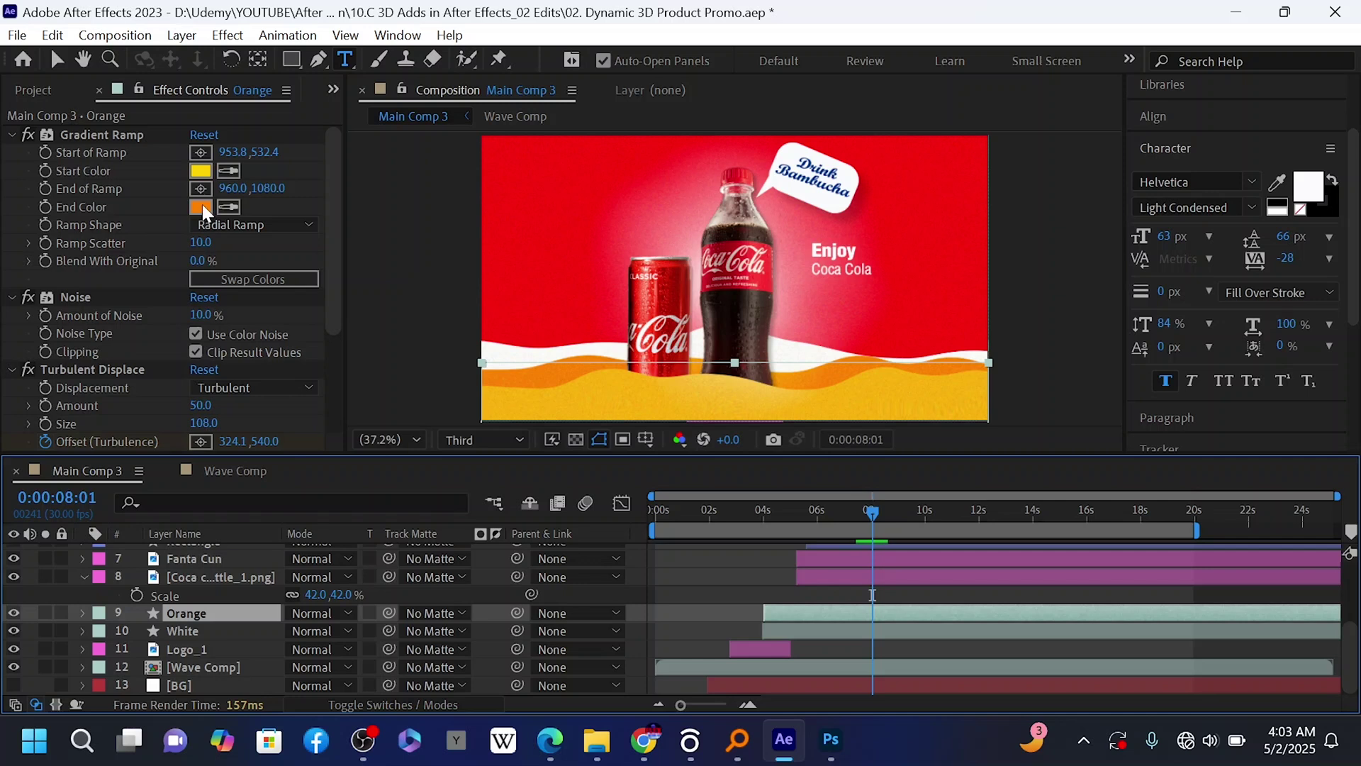
pyautogui.scroll(-4, 197, 227)
pyautogui.scroll(4, 193, 239)
pyautogui.click(202, 209)
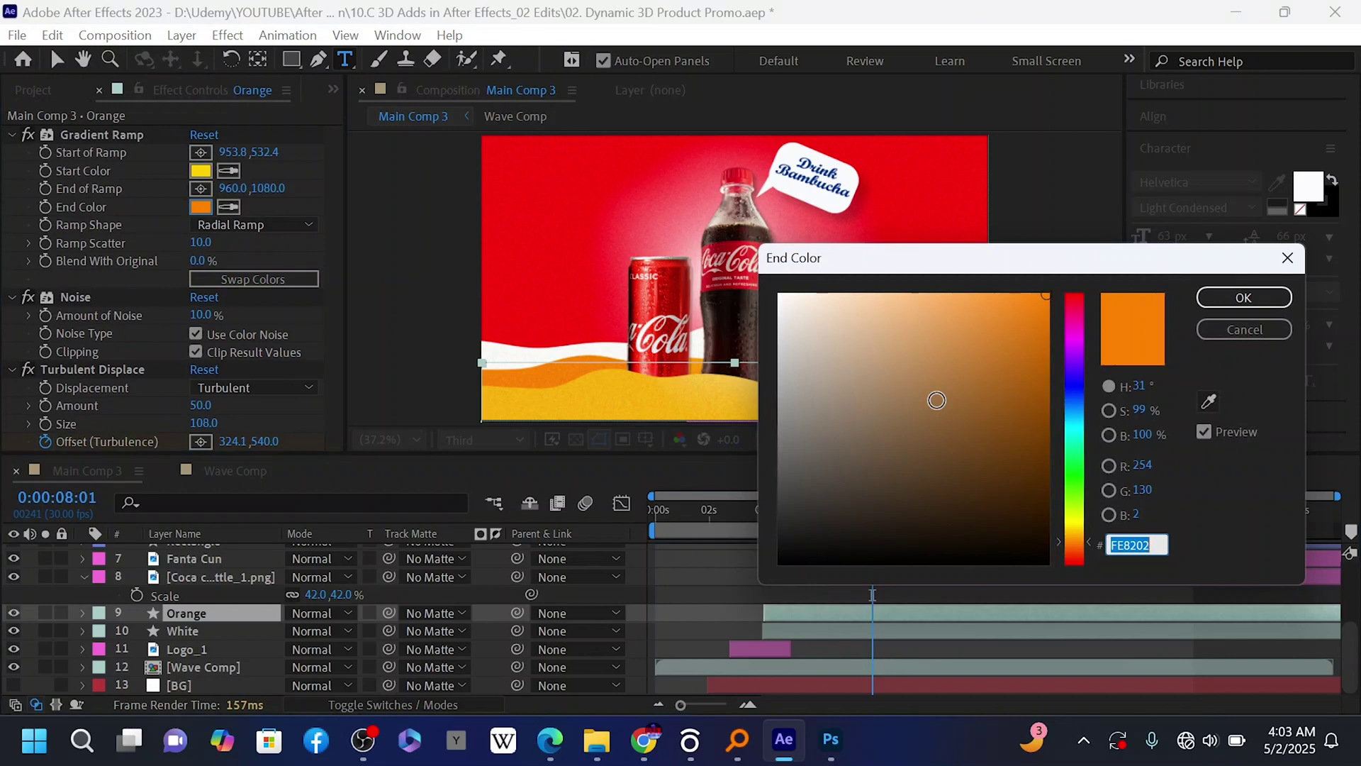
pyautogui.click(1074, 297)
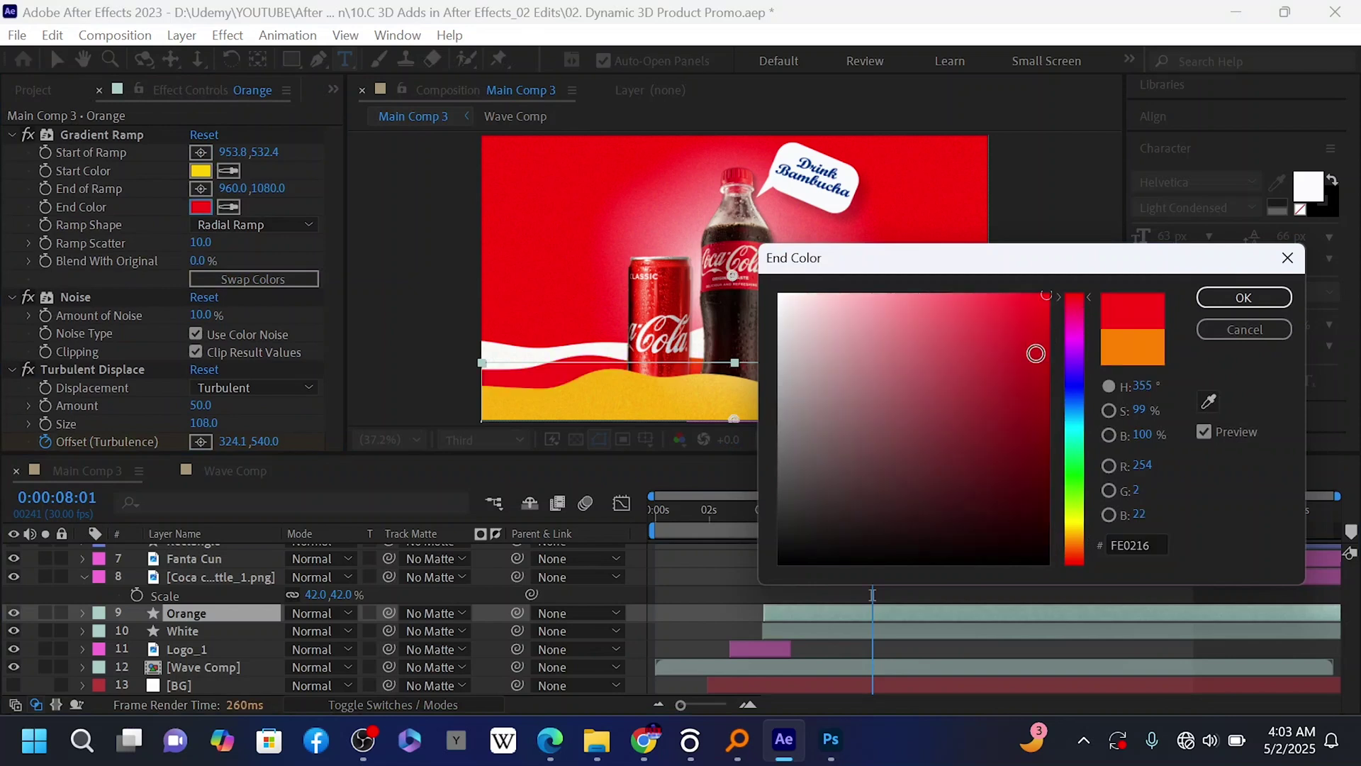
pyautogui.click(1039, 363)
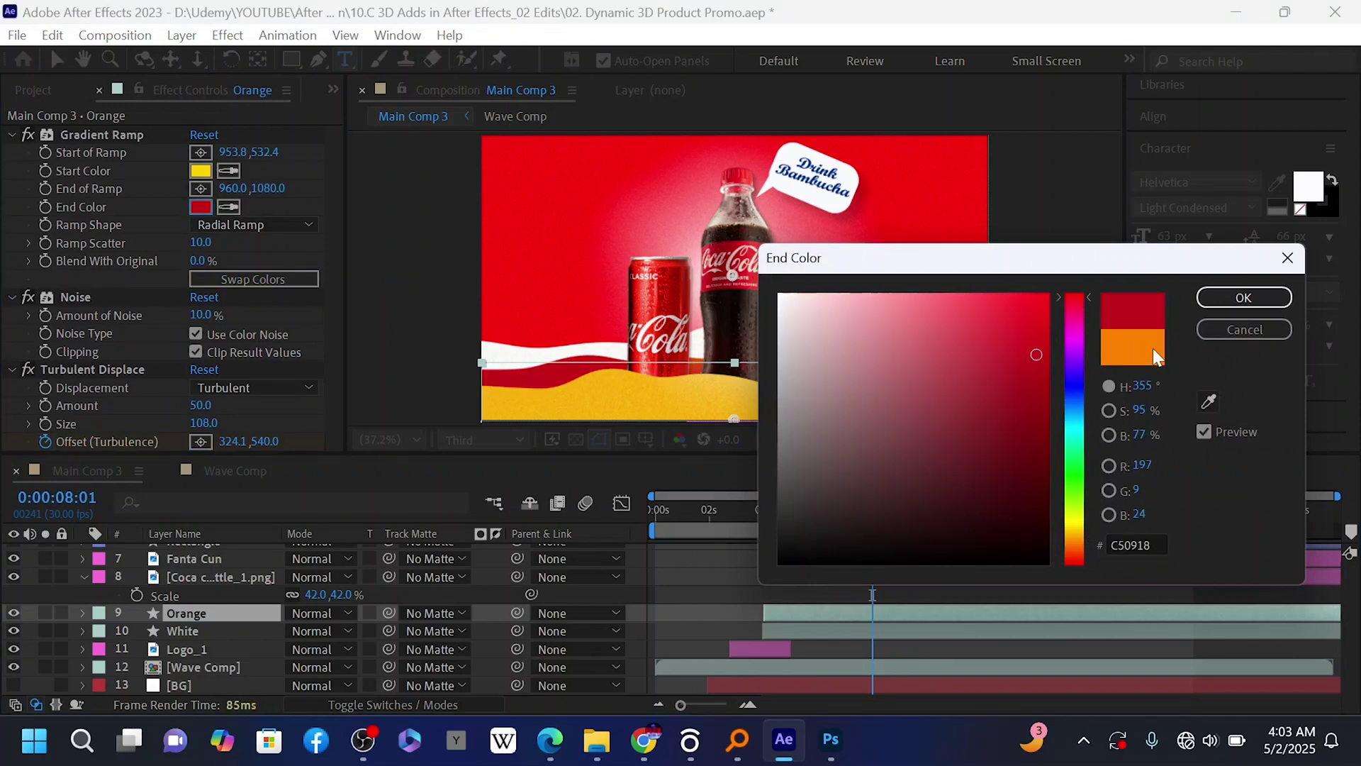
pyautogui.press('Return')
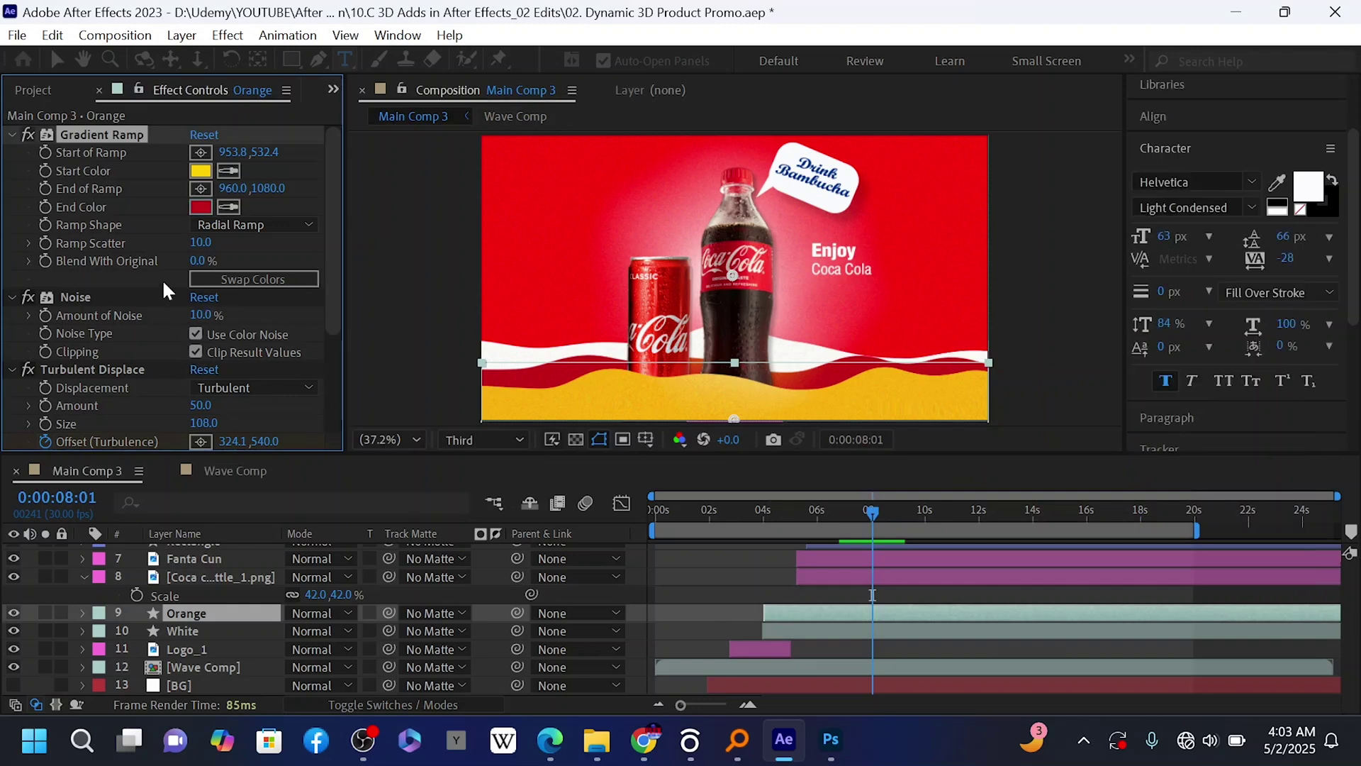
# Give the Pale Orange layer a soft pink-red end colour EF696B, then preview the animation.
pyautogui.click(191, 614)
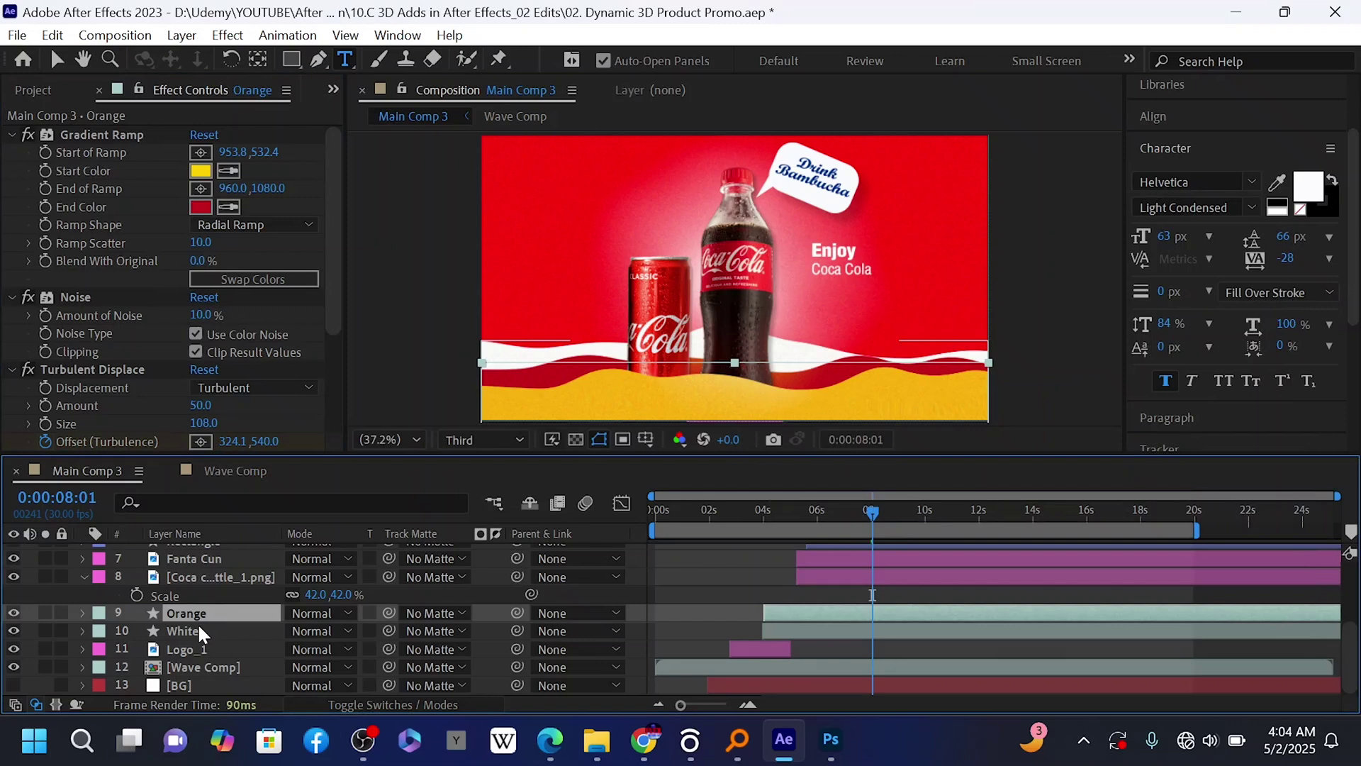
pyautogui.scroll(2, 197, 622)
pyautogui.scroll(3, 197, 622)
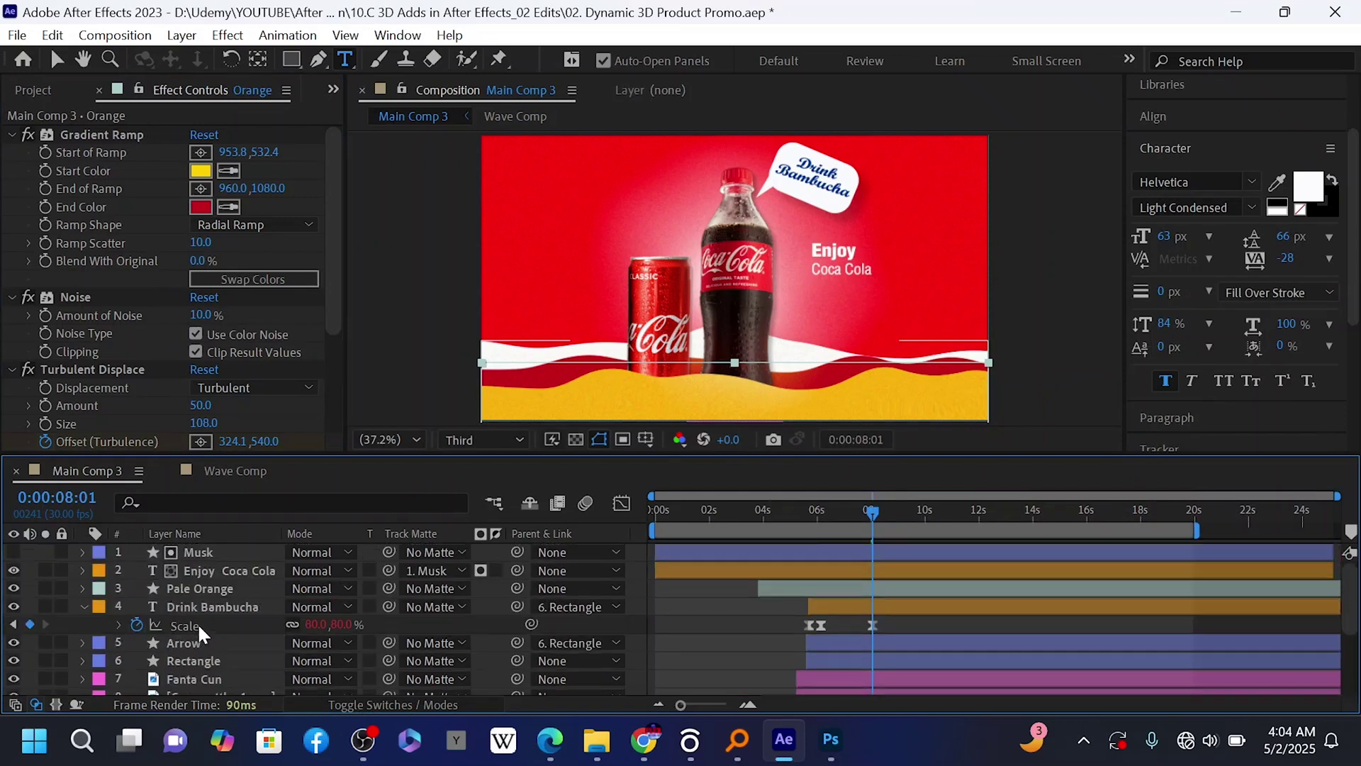
pyautogui.click(213, 588)
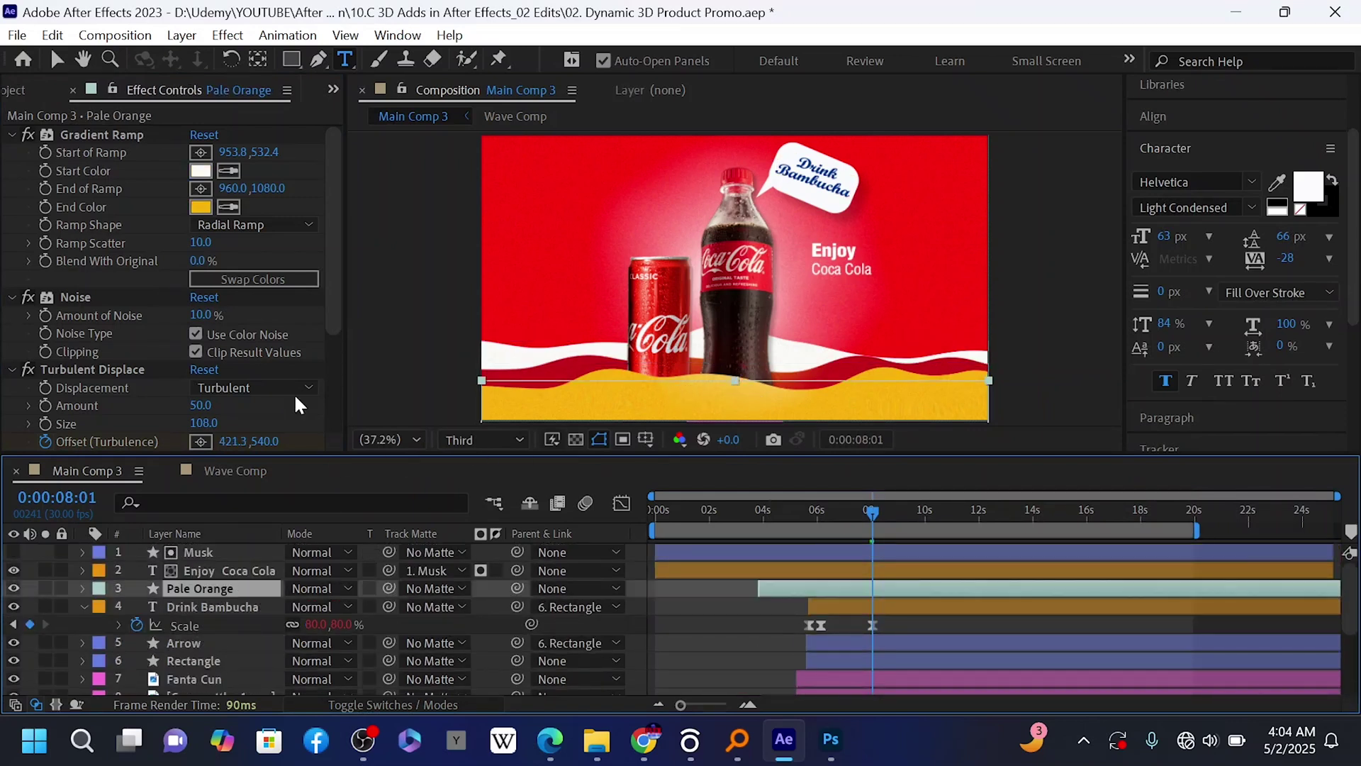
pyautogui.click(57, 59)
pyautogui.click(201, 207)
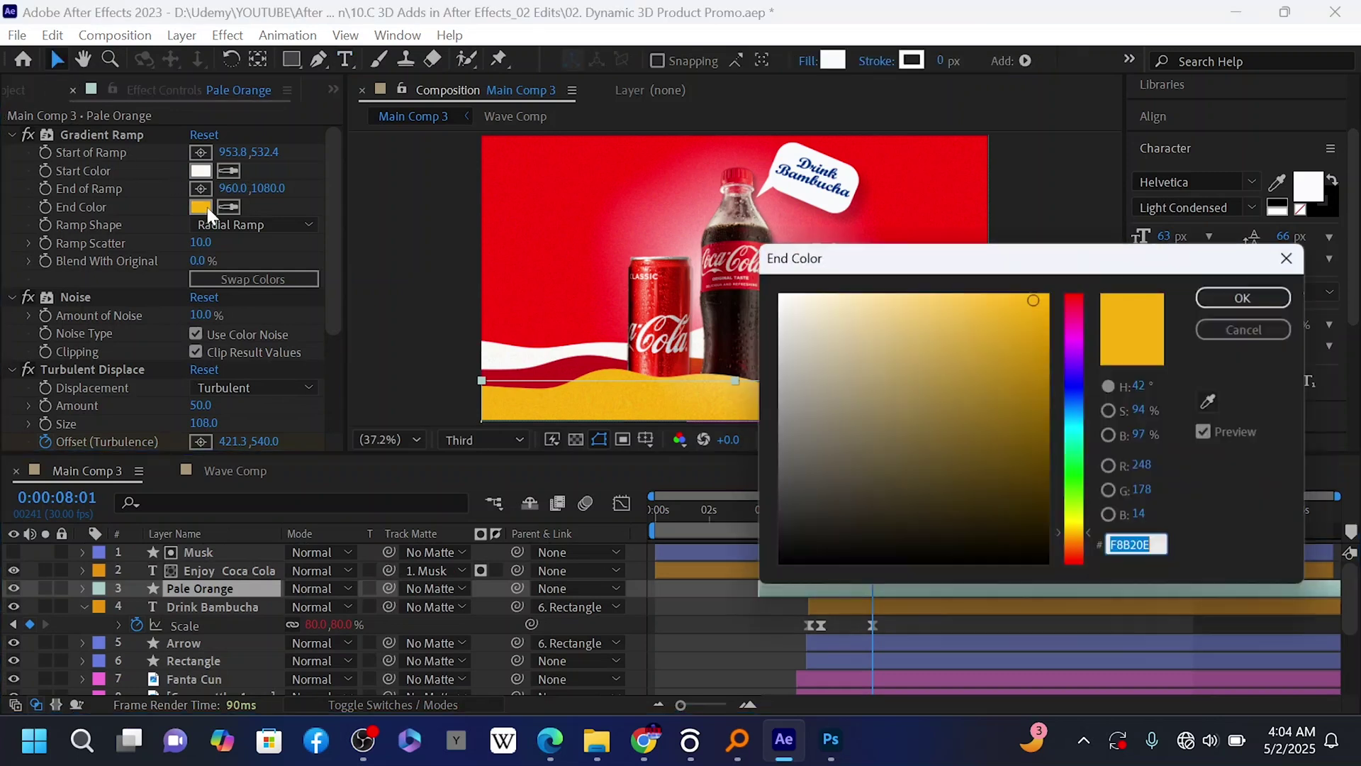
pyautogui.click(1072, 295)
pyautogui.click(938, 320)
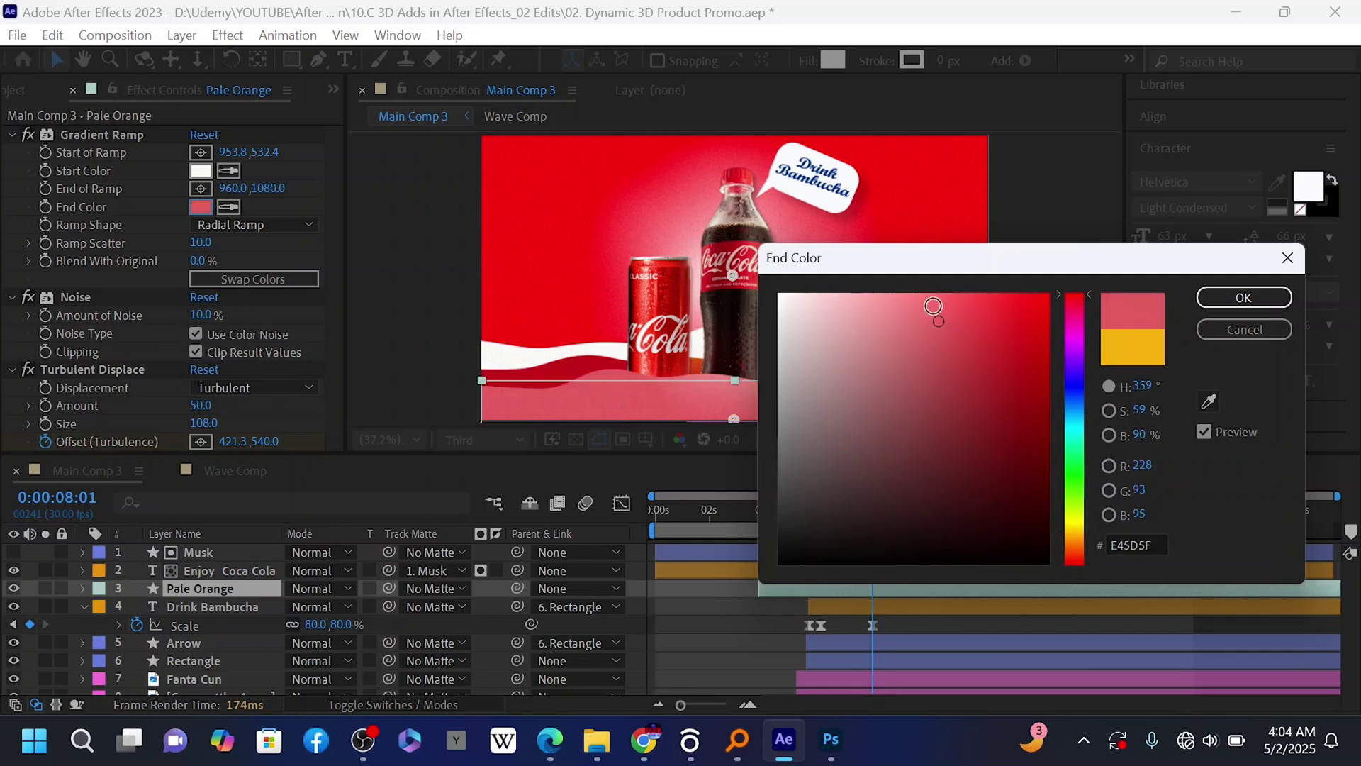
pyautogui.click(945, 315)
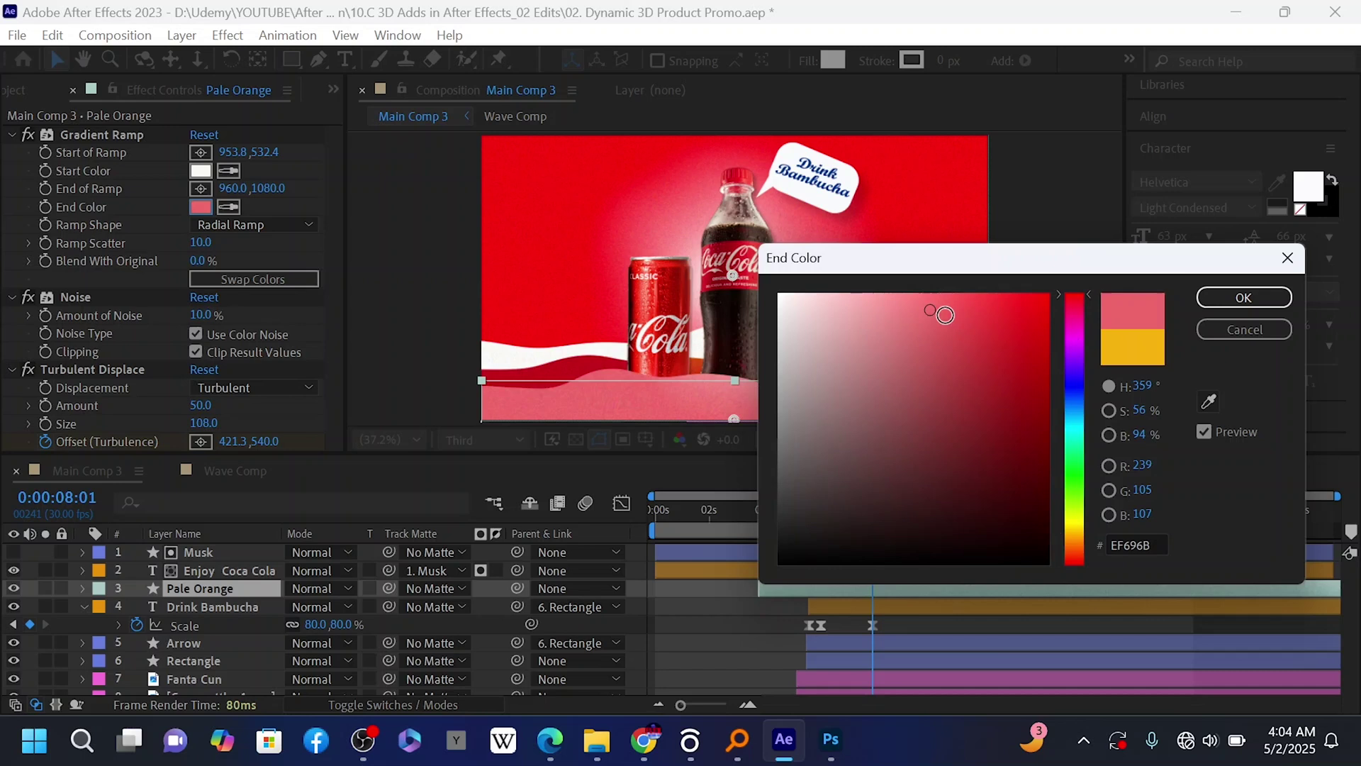
pyautogui.click(1244, 297)
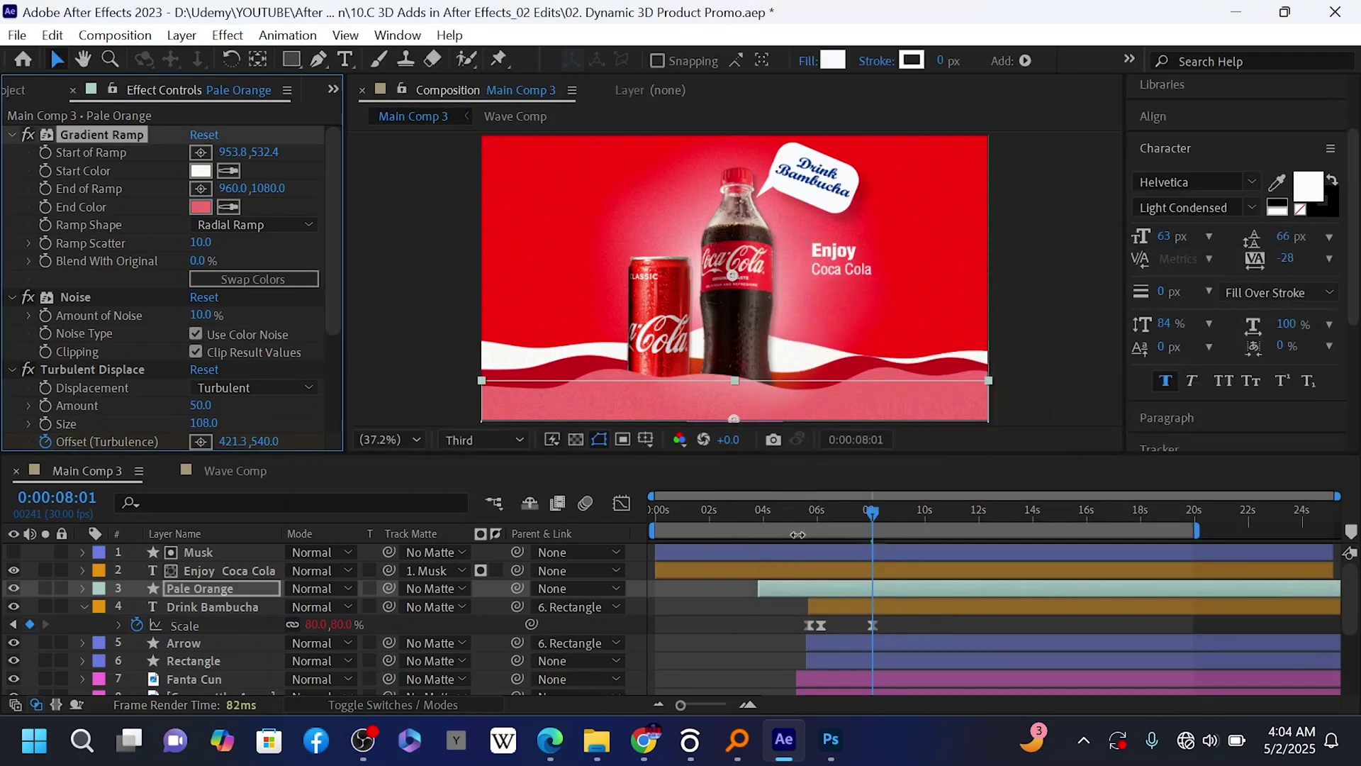
pyautogui.press('space')
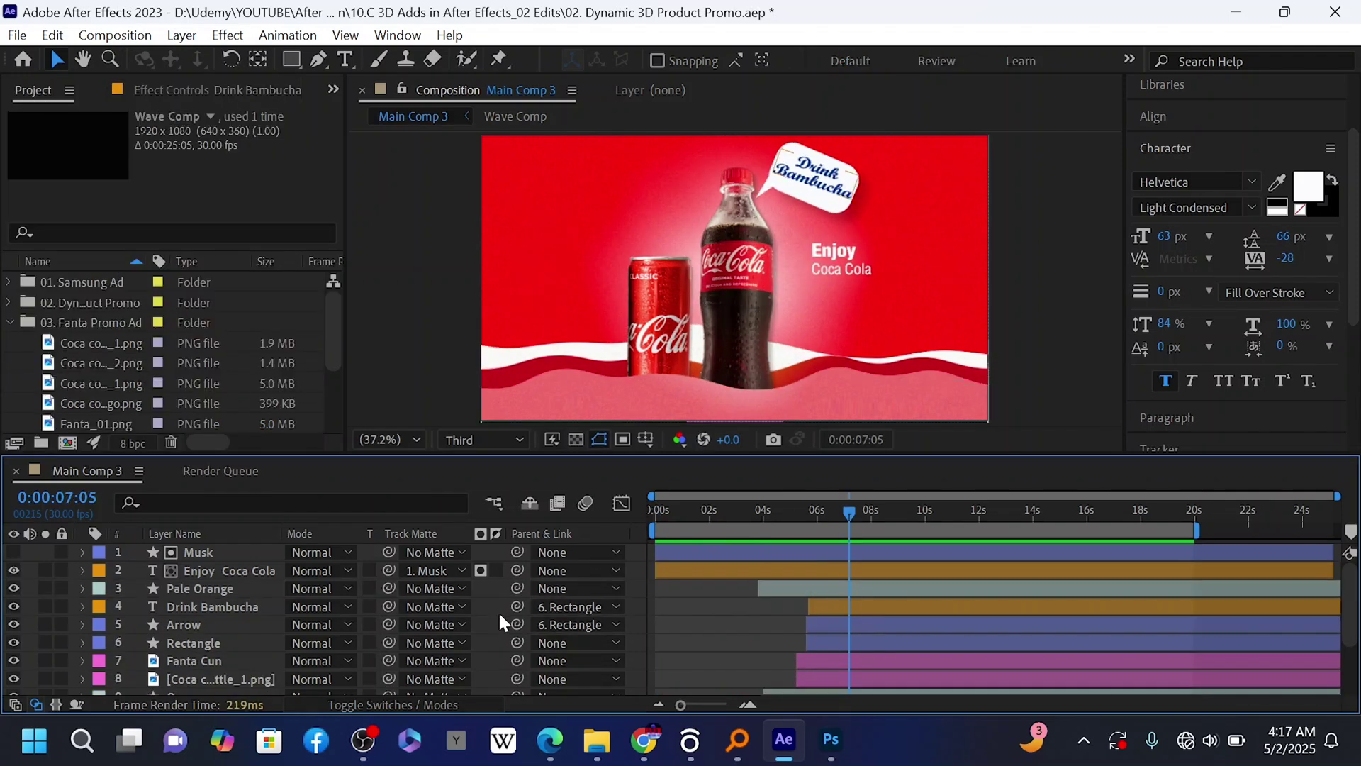
# Add Main Comp 3 to the Render Queue and set its Output Module format to QuickTime.
pyautogui.click(17, 35)
pyautogui.moveTo(64, 324)
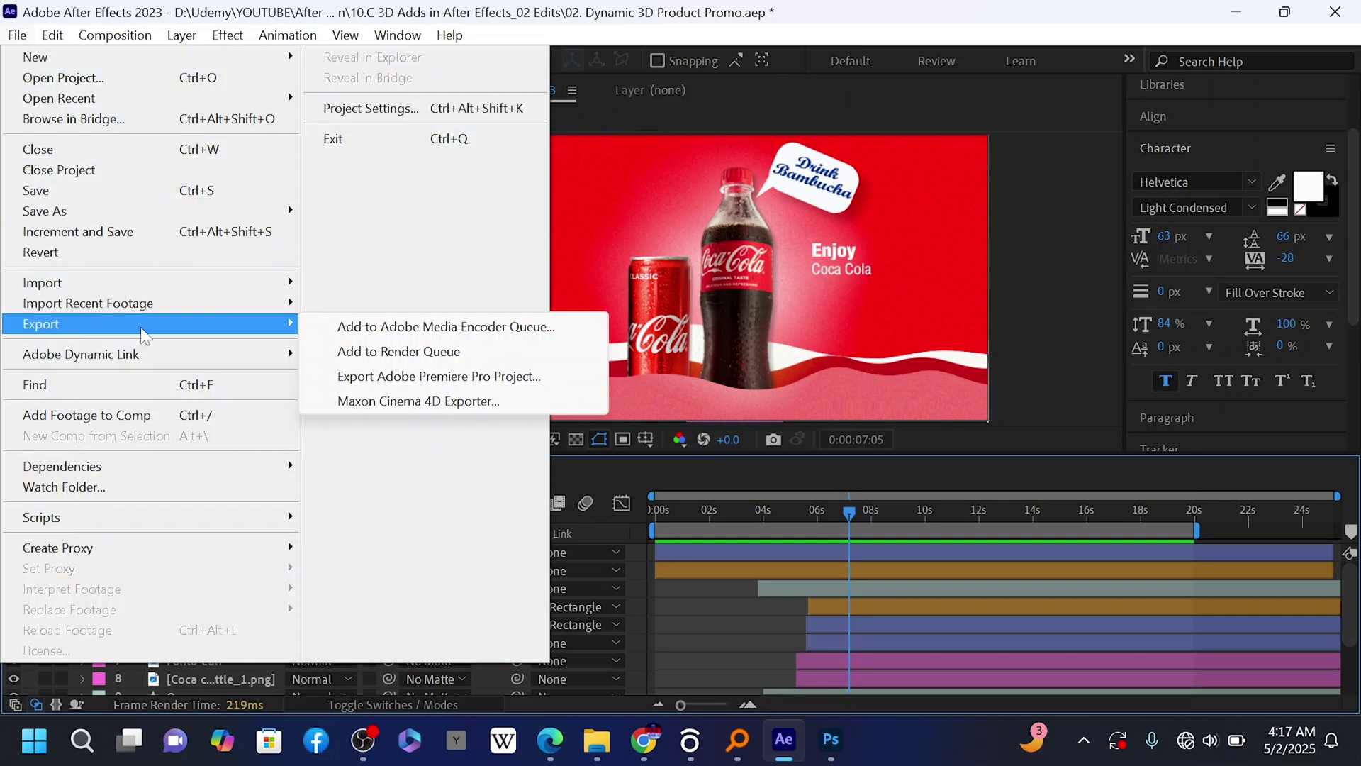
pyautogui.click(383, 352)
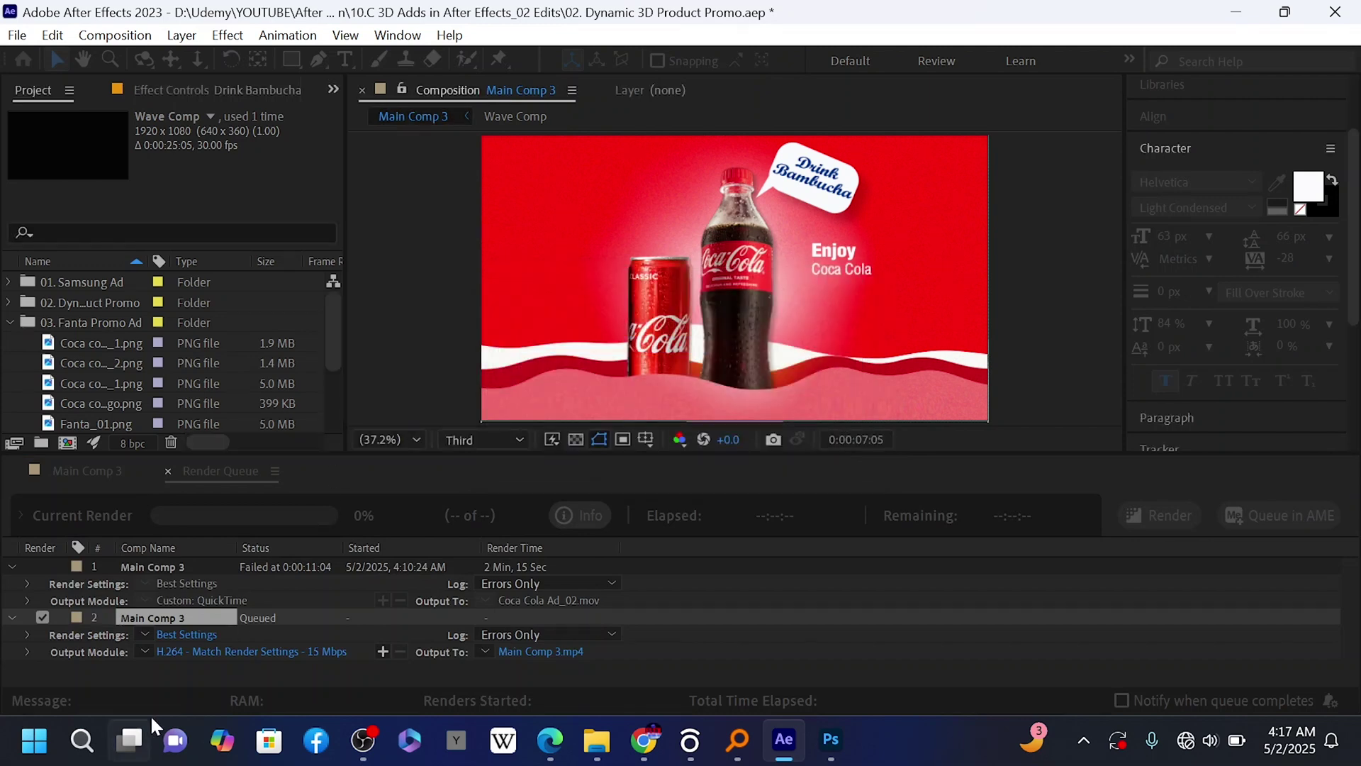
pyautogui.click(177, 652)
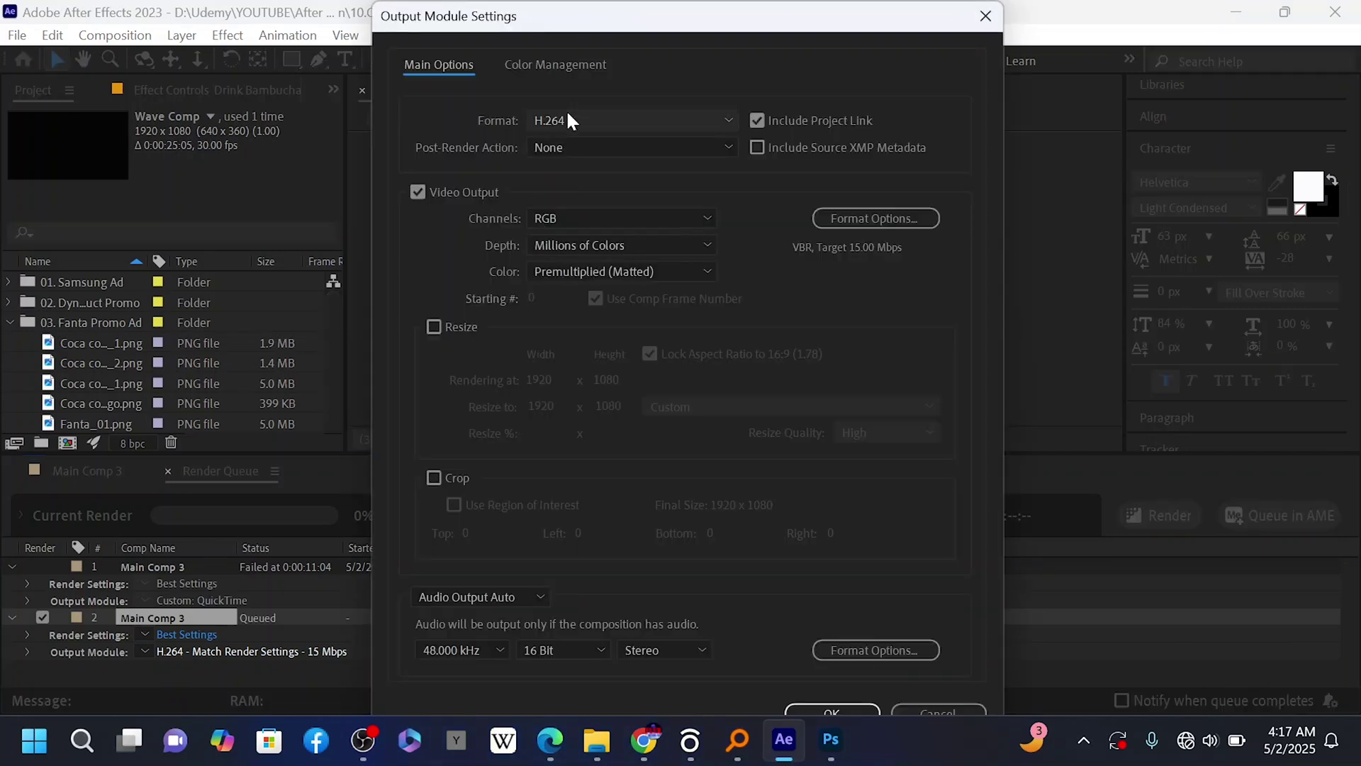
pyautogui.click(567, 119)
pyautogui.click(580, 373)
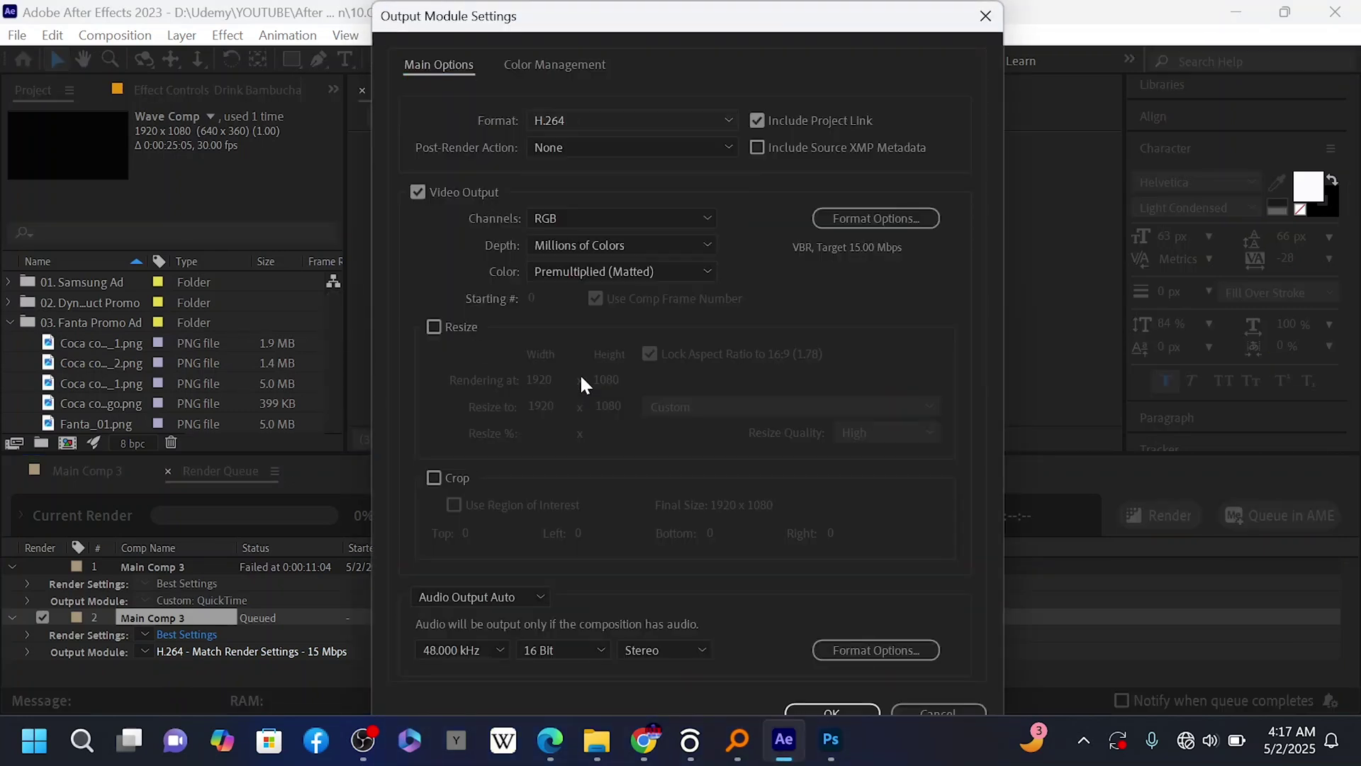
pyautogui.click(698, 217)
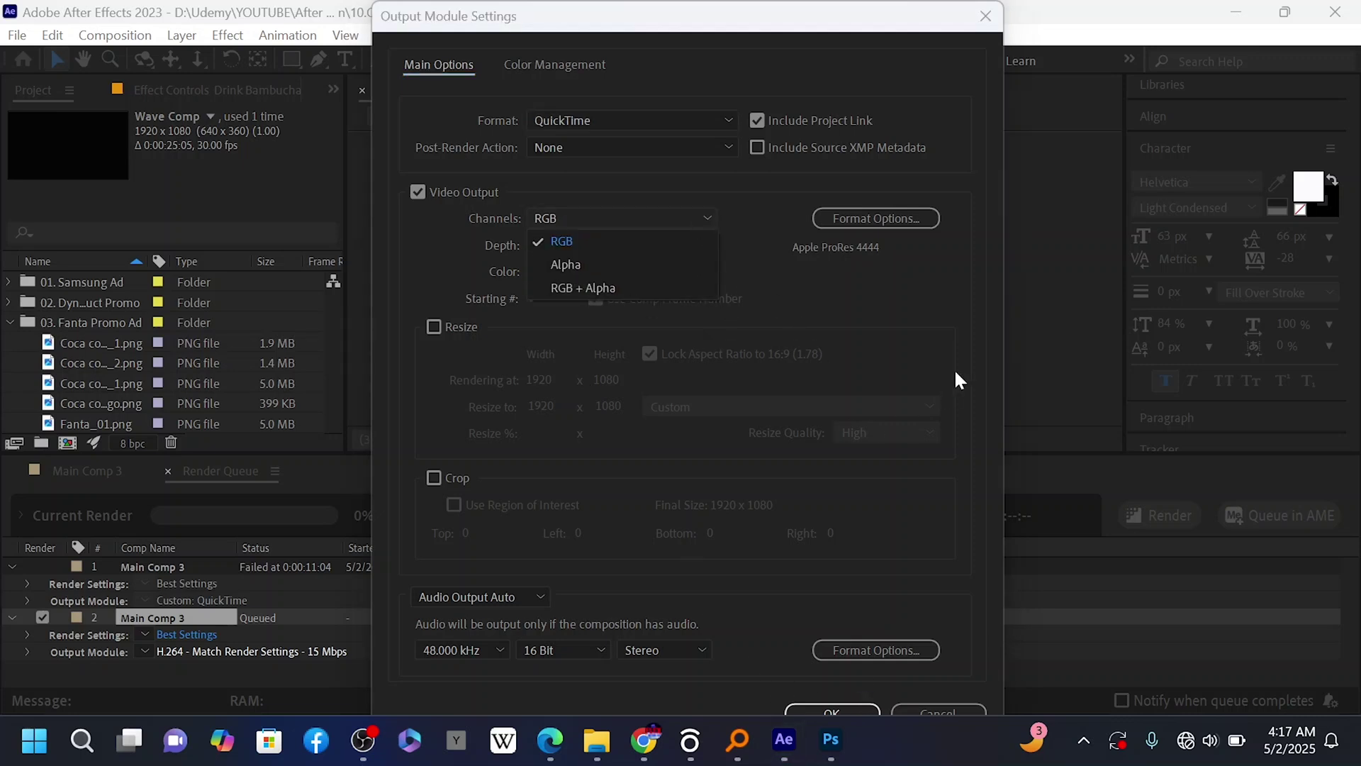
pyautogui.click(791, 710)
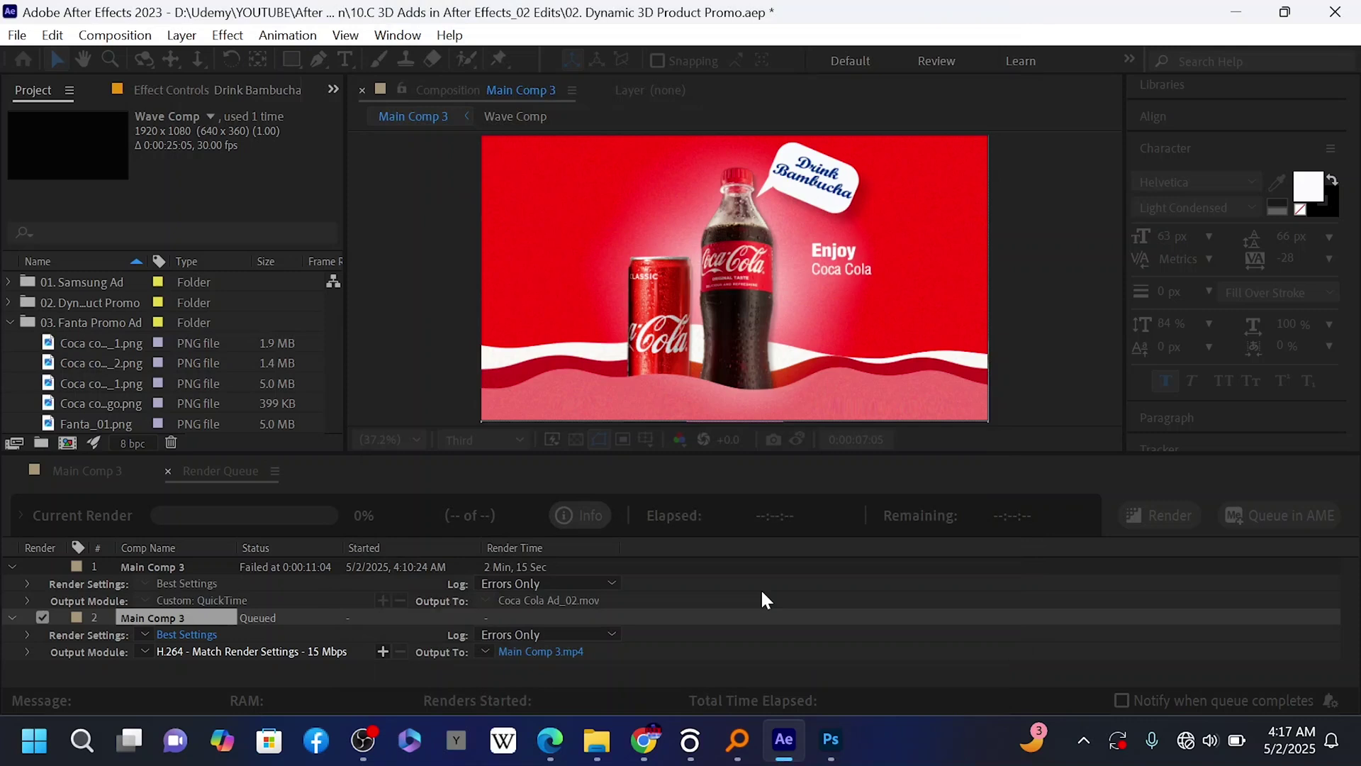
# Name the render output file Coca cola Ad_1.mov and save it.
pyautogui.click(528, 650)
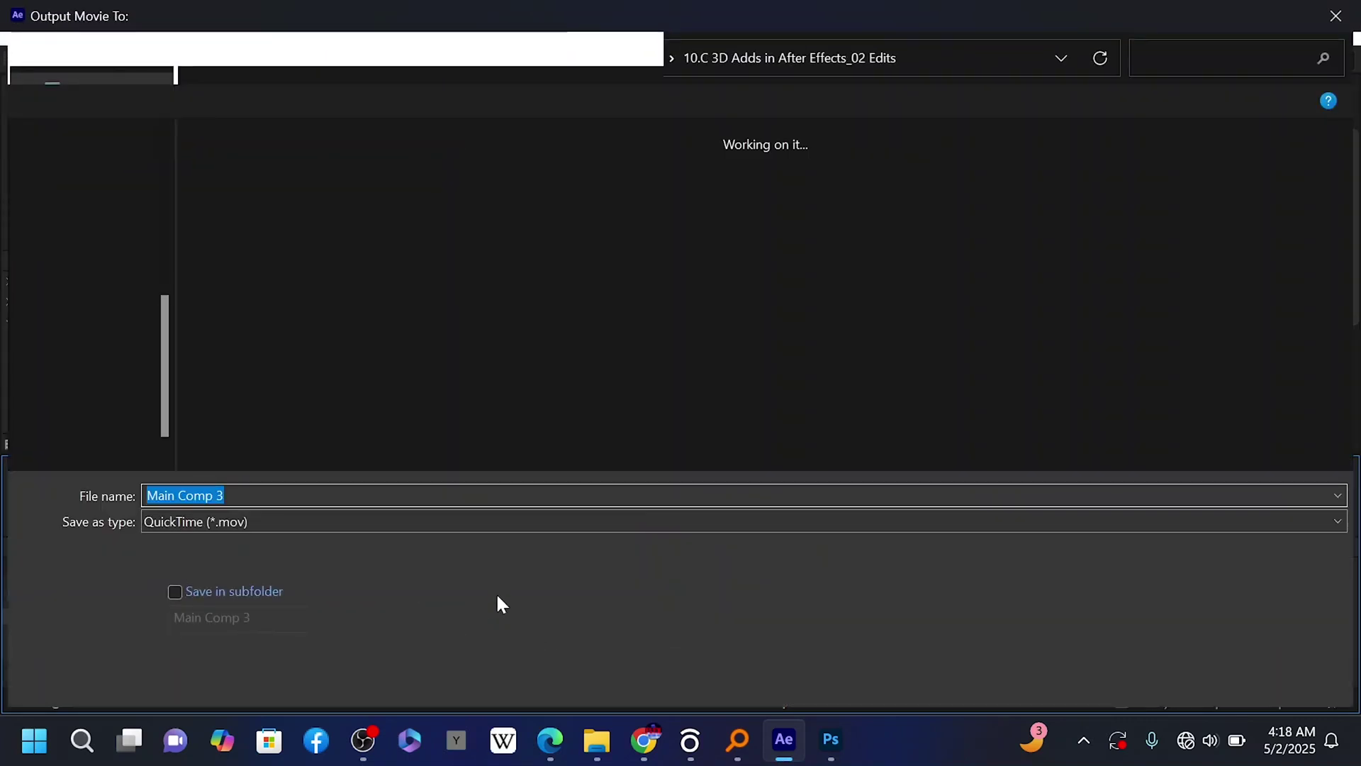
pyautogui.write('Coca cola Ad')
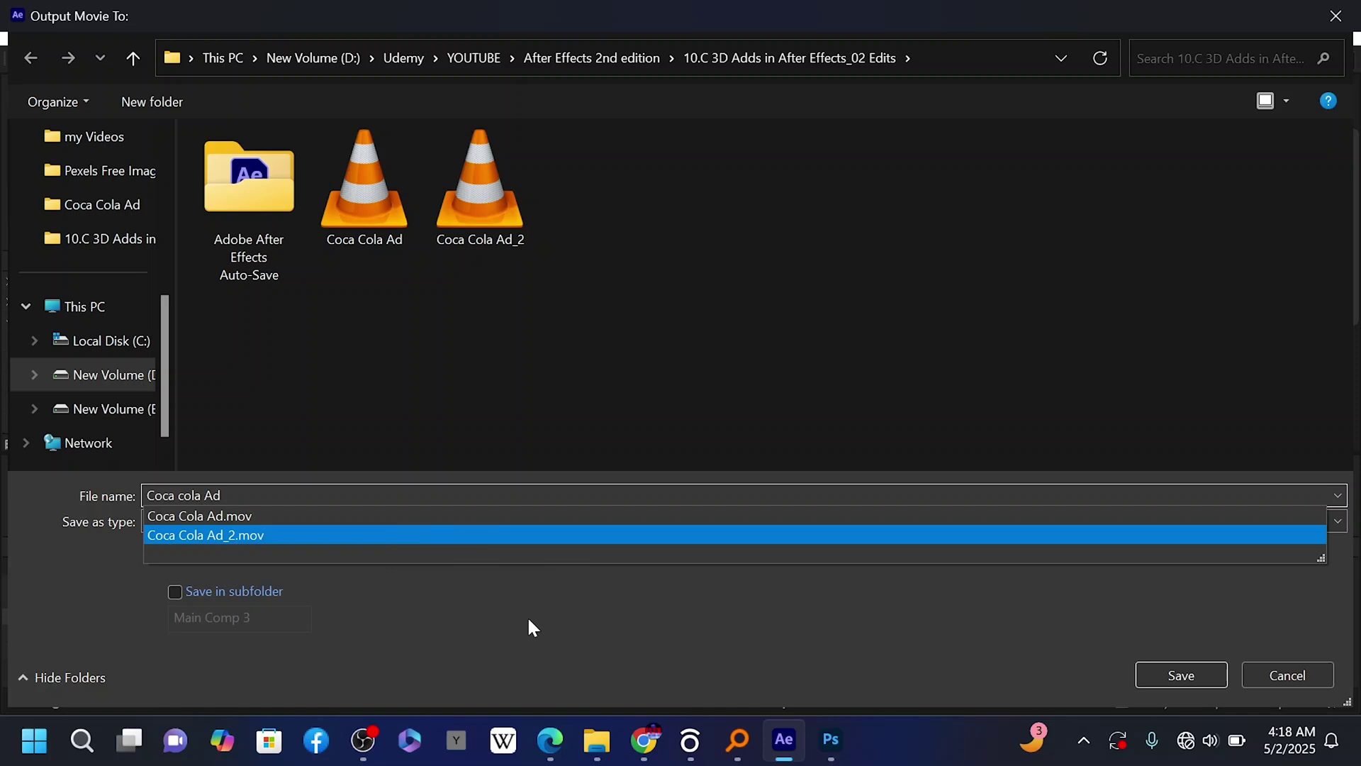
pyautogui.write('_1')
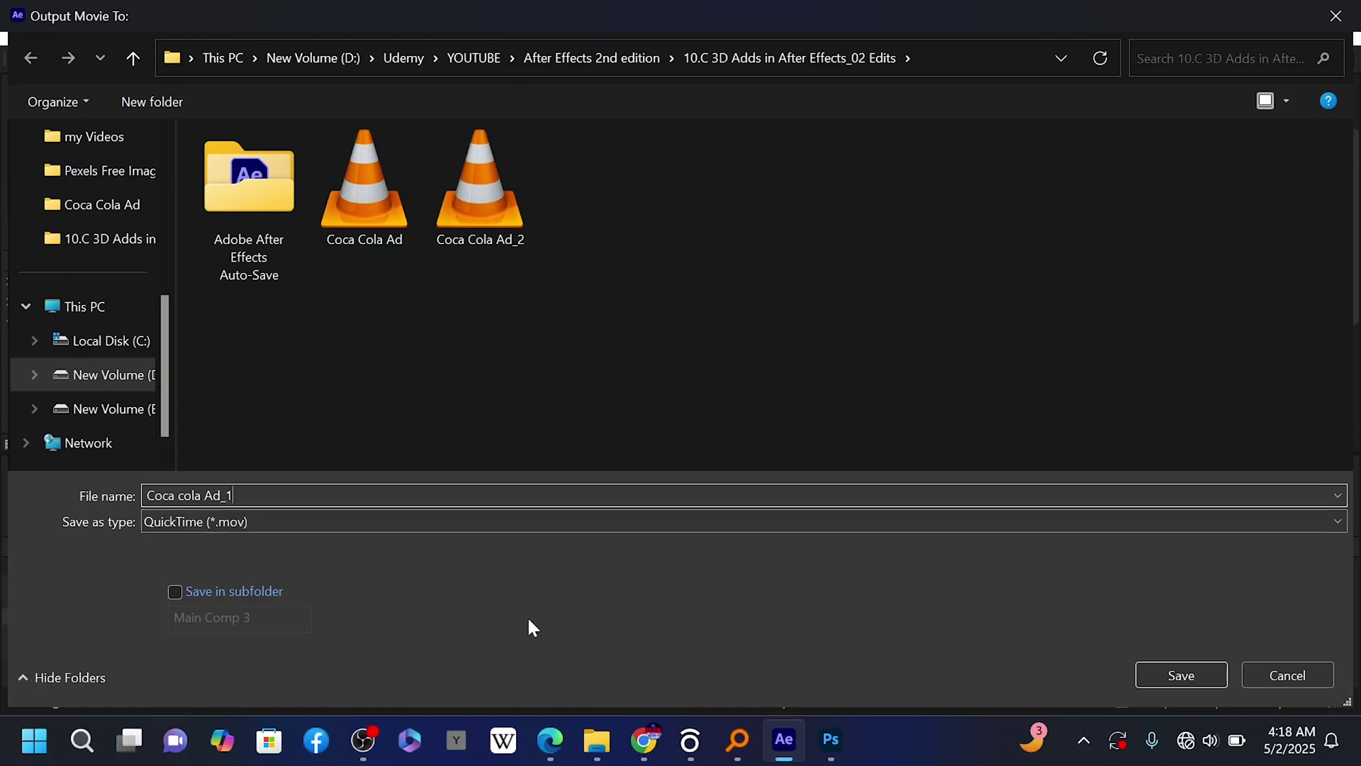
pyautogui.click(1203, 678)
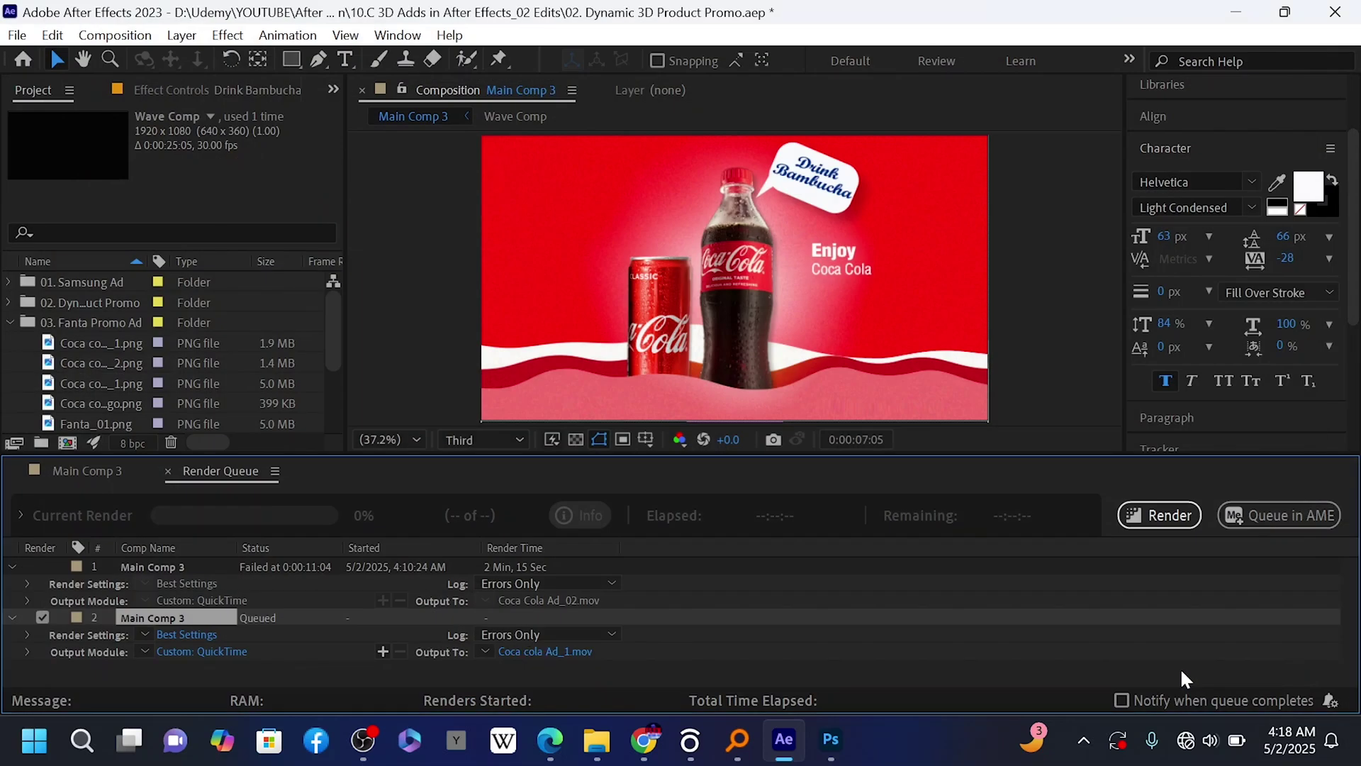